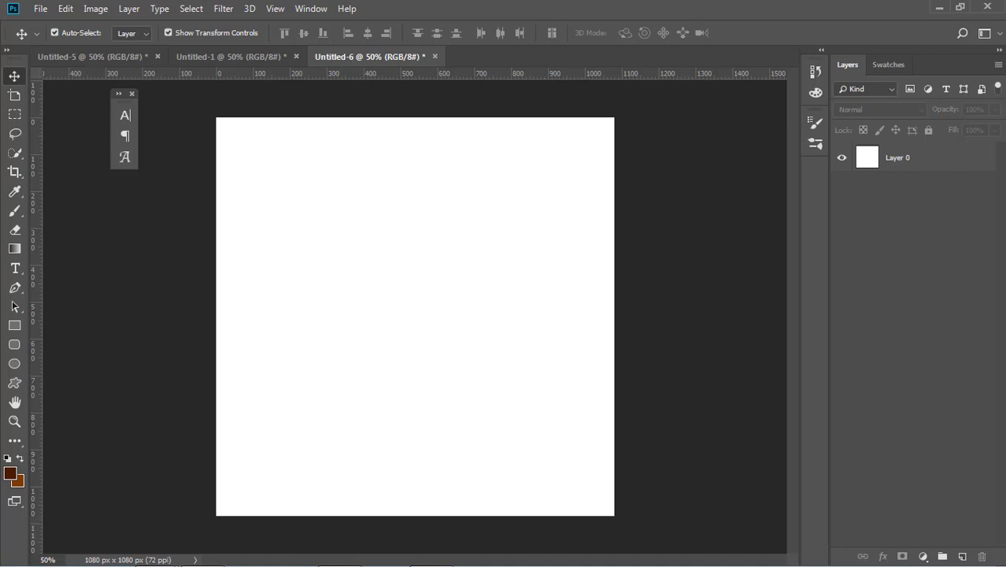
# Look over the source images in Untitled-1: the ice cream cone, the chocolate splash and the wood texture
pyautogui.click(251, 55)
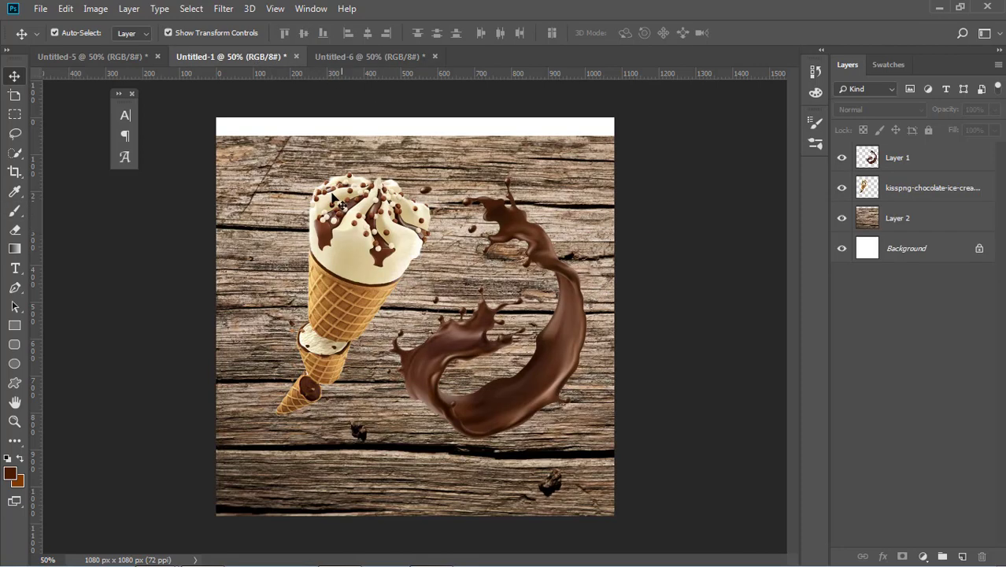
pyautogui.click(364, 288)
pyautogui.click(577, 276)
pyautogui.click(590, 149)
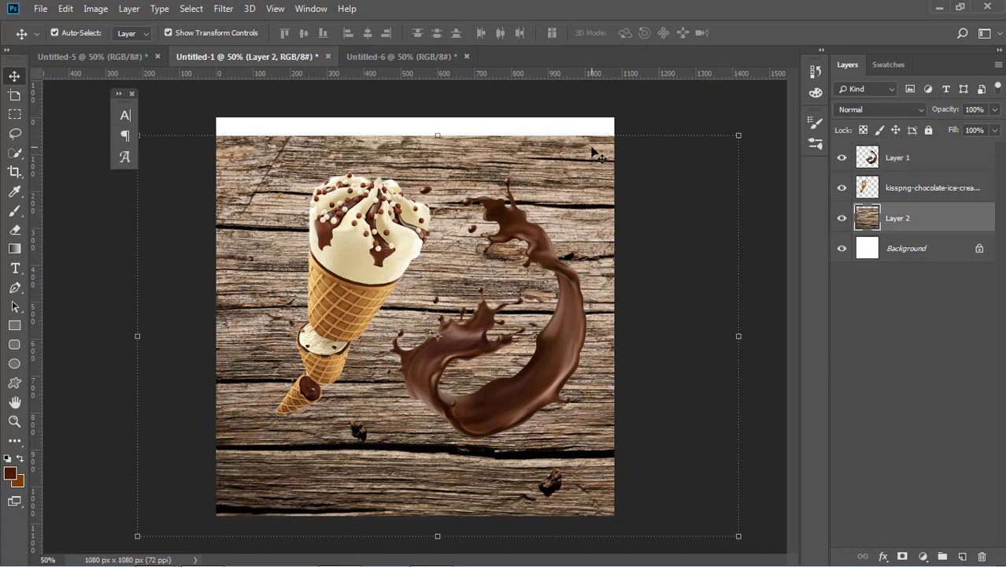
# Add a radial Gradient Overlay to the white Layer 0 in Untitled-6
pyautogui.click(381, 52)
pyautogui.click(502, 222)
pyautogui.click(882, 555)
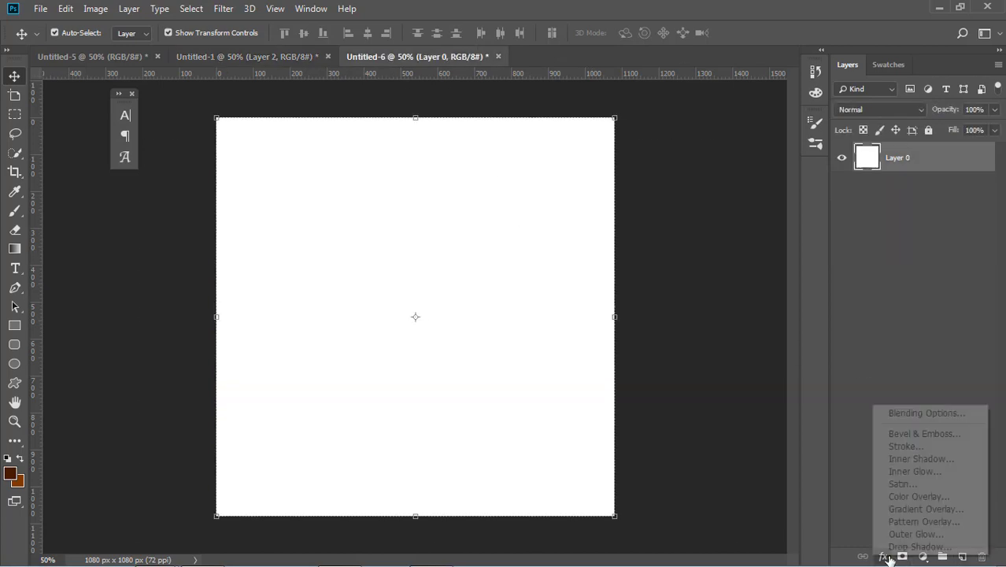
pyautogui.click(908, 509)
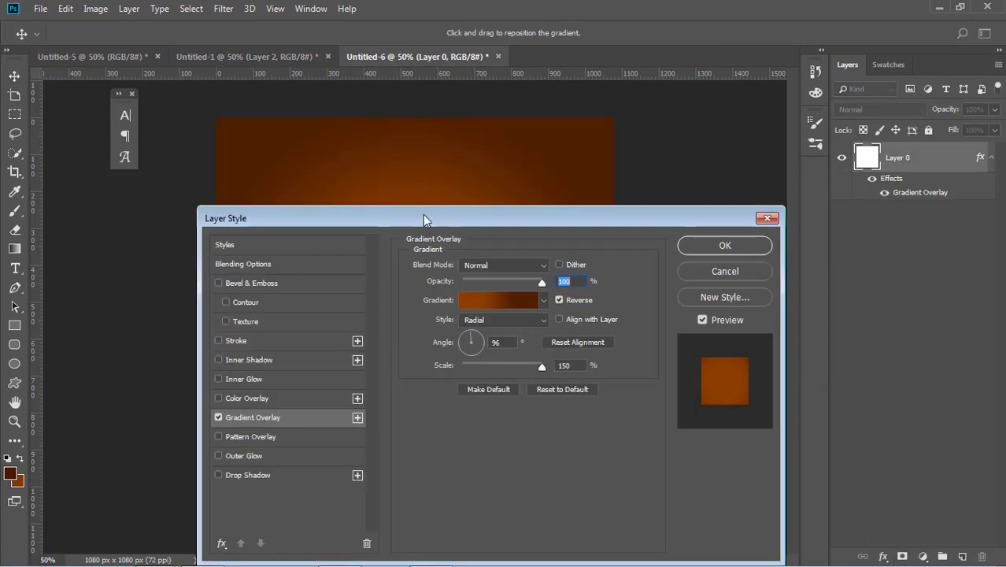
pyautogui.moveTo(423, 219); pyautogui.dragTo(711, 127)
# Use gradient stop colours 4f1f00 and 8b3e00 for the overlay and accept the layer style
pyautogui.click(779, 211)
pyautogui.click(734, 424)
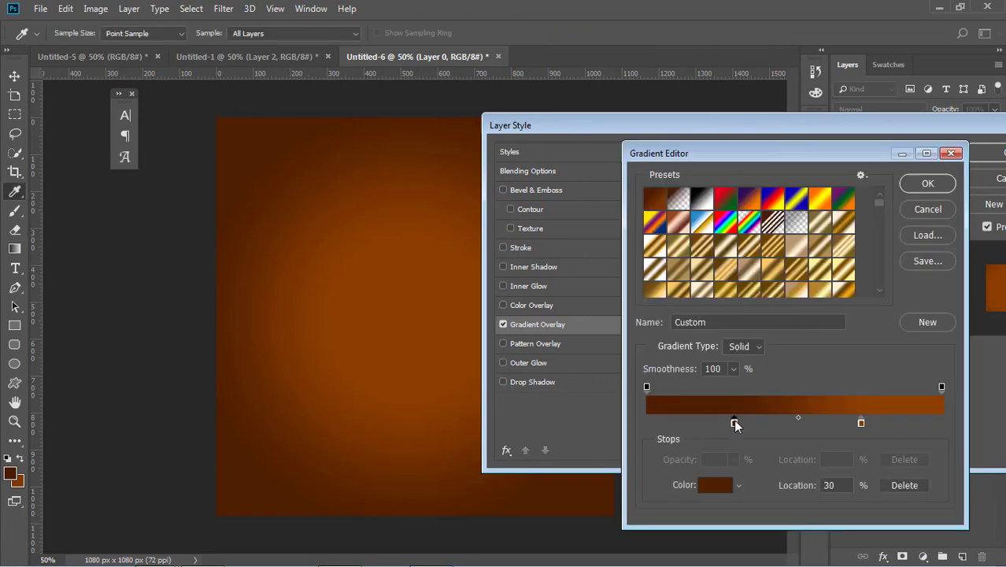
pyautogui.click(717, 484)
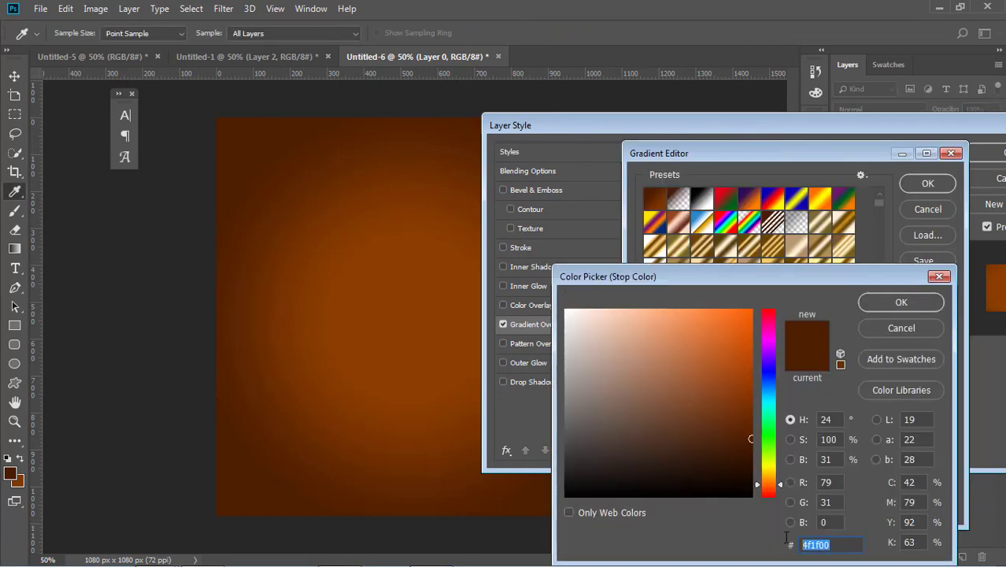
pyautogui.click(902, 304)
pyautogui.click(860, 422)
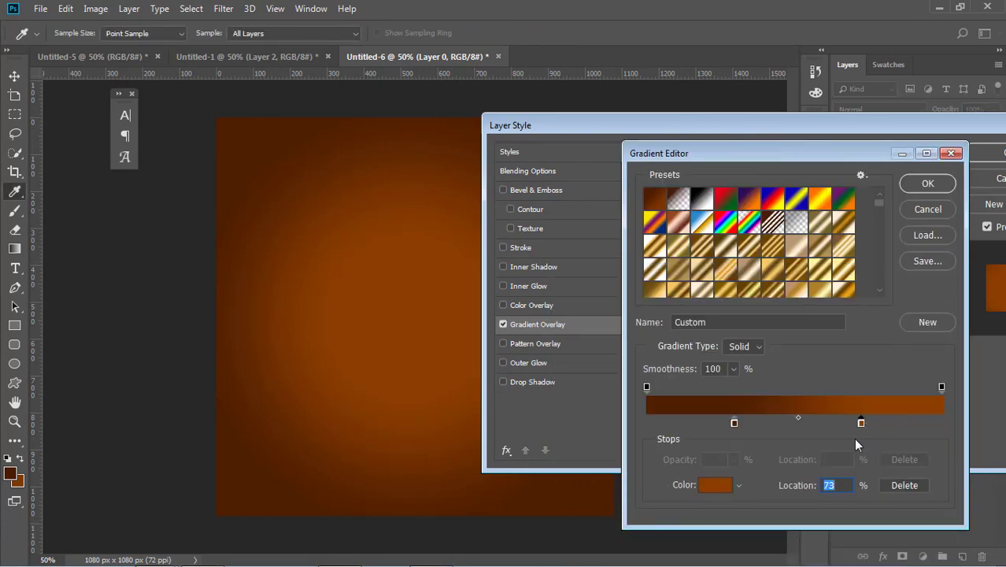
pyautogui.click(718, 486)
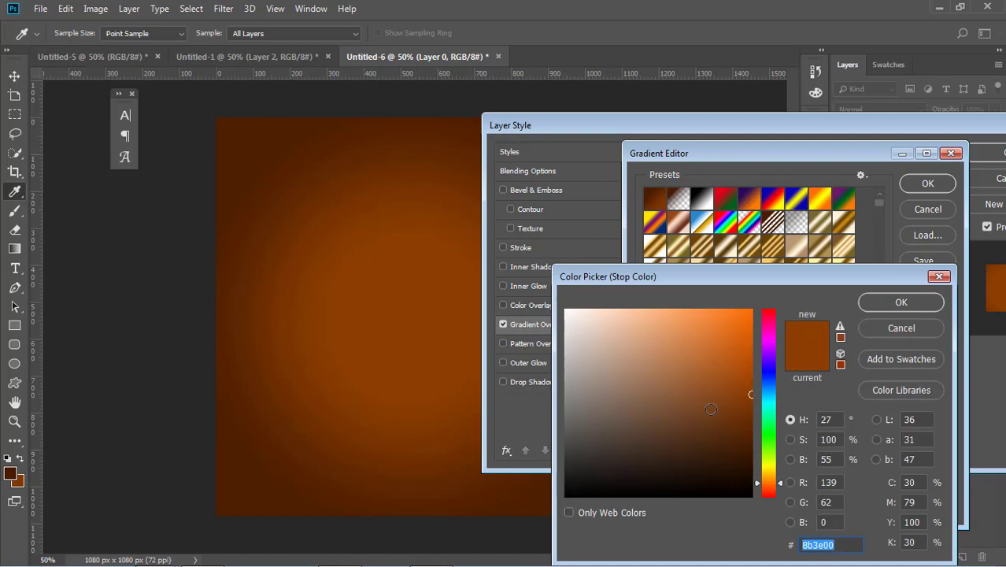
pyautogui.click(901, 304)
pyautogui.click(927, 184)
pyautogui.click(977, 161)
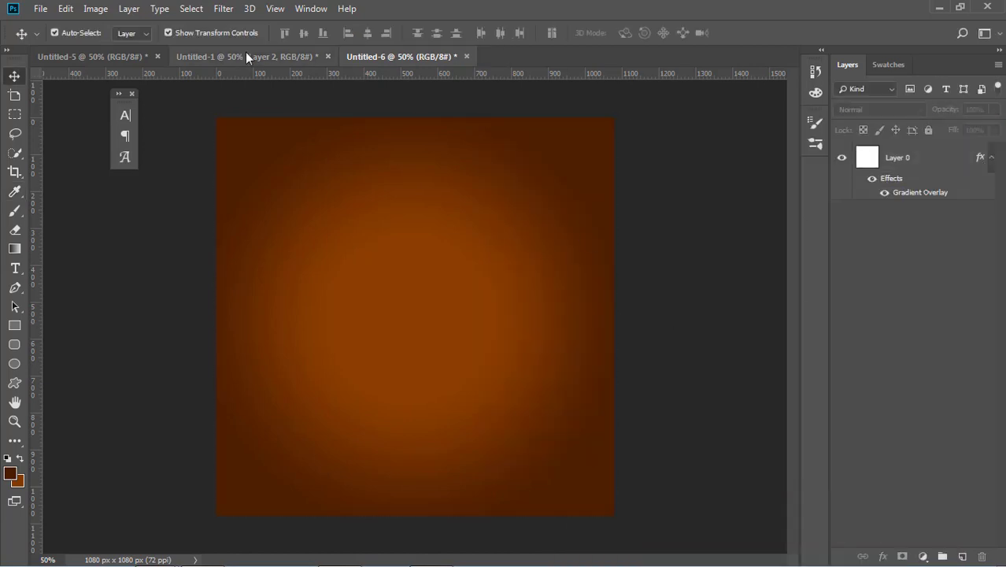
# Copy the wood texture from Untitled-1 into Untitled-6 and position it to cover the whole canvas
pyautogui.click(246, 52)
pyautogui.moveTo(595, 202); pyautogui.dragTo(494, 224)
pyautogui.hotkey('ctrl', 't')
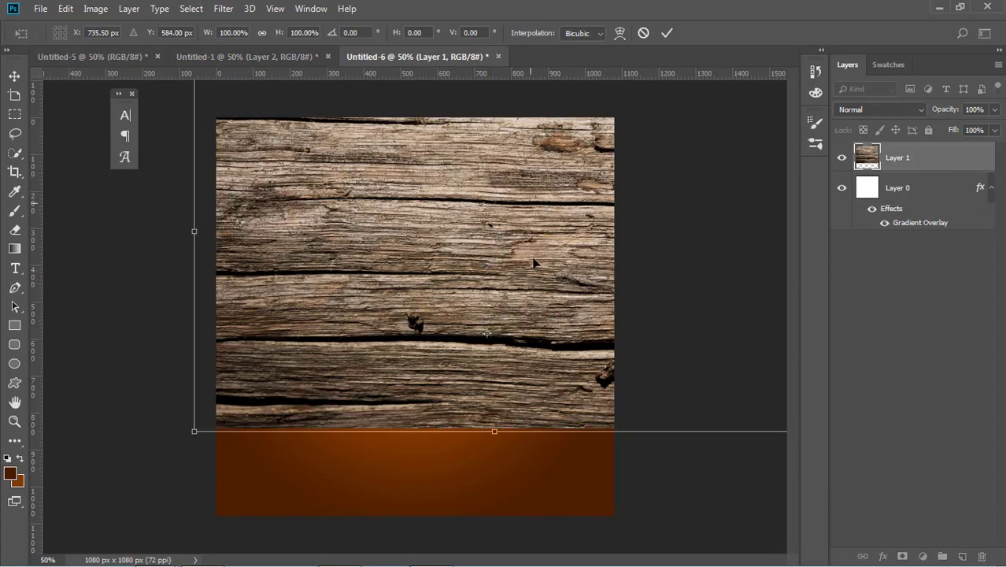
pyautogui.moveTo(534, 262); pyautogui.dragTo(472, 294)
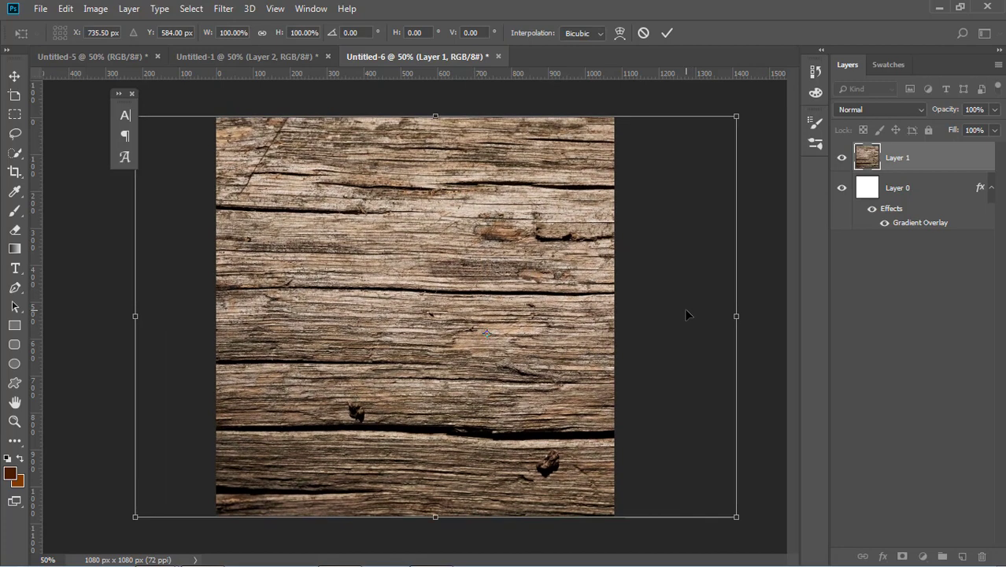
# Set the wood layer to Multiply at 17% opacity and apply its transformation
pyautogui.click(889, 109)
pyautogui.click(862, 172)
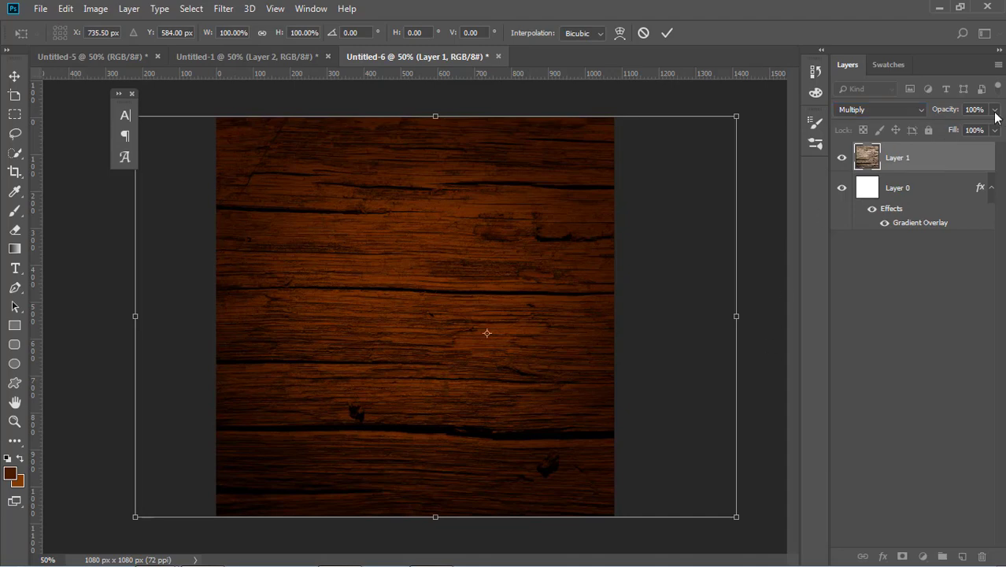
pyautogui.click(995, 109)
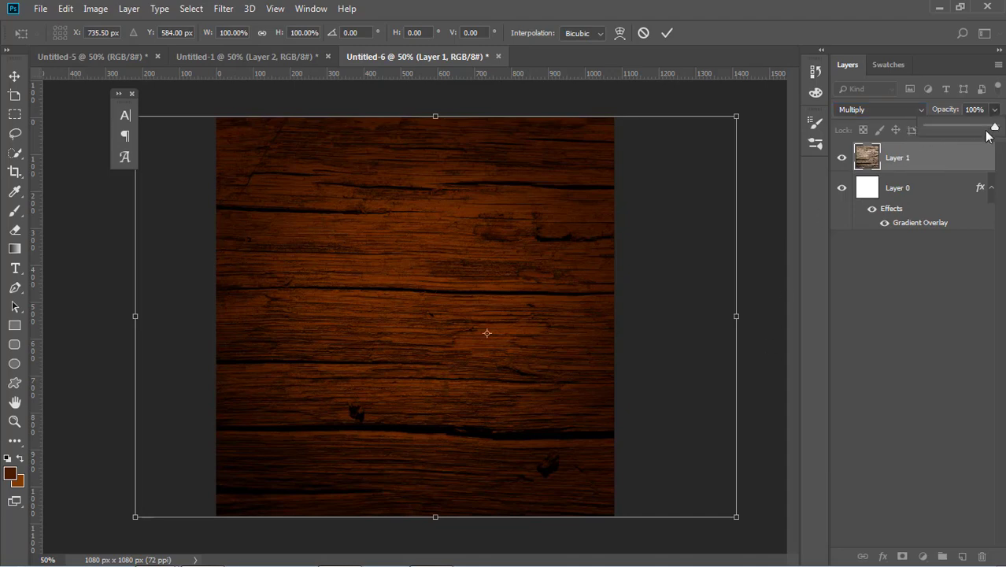
pyautogui.moveTo(952, 128); pyautogui.dragTo(942, 131)
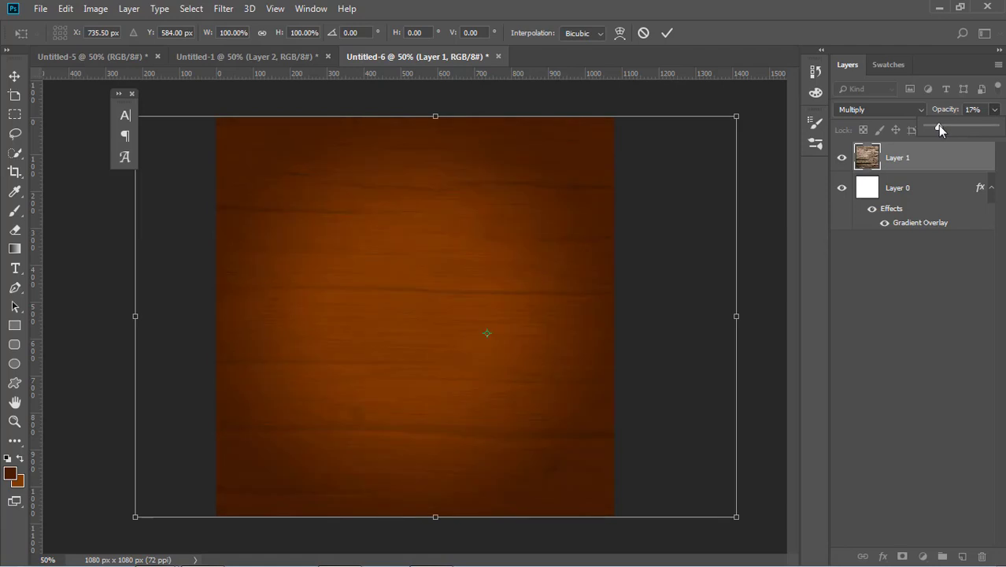
pyautogui.click(771, 248)
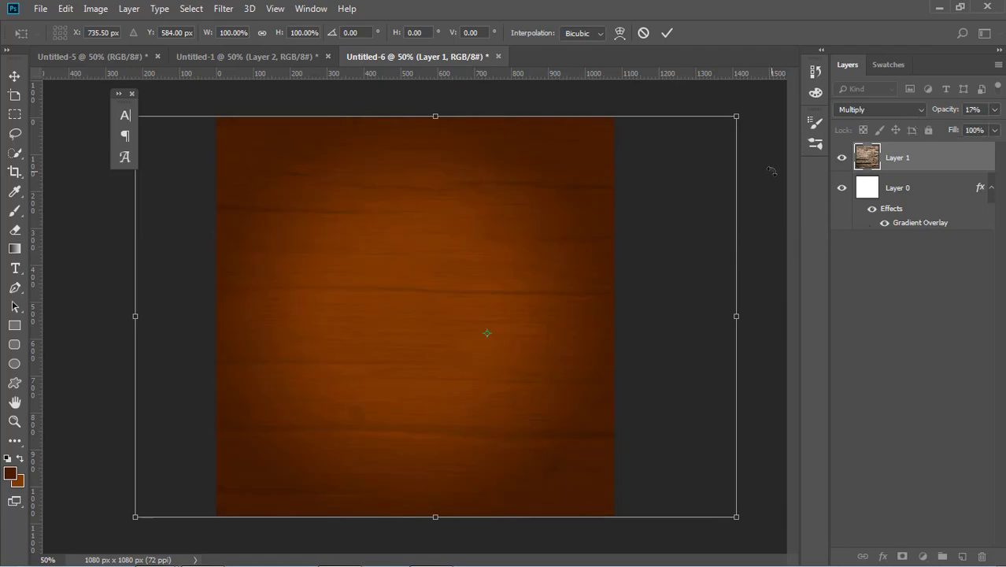
pyautogui.click(14, 77)
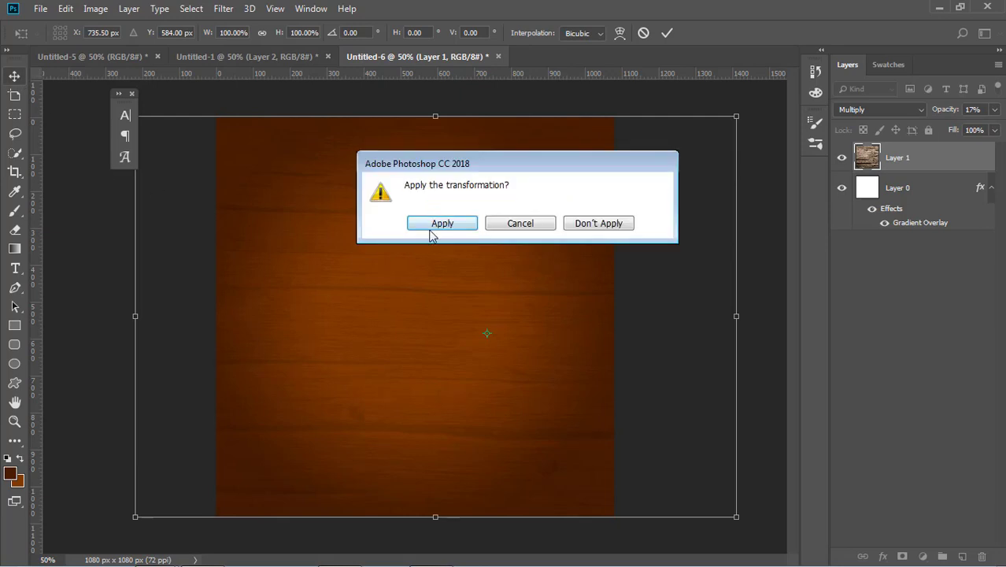
pyautogui.click(429, 232)
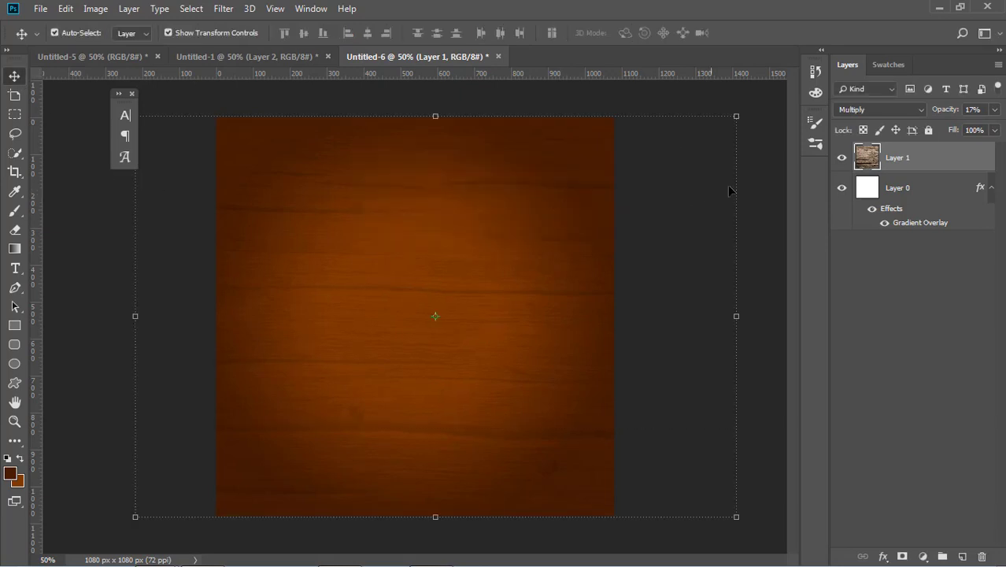
# Copy the ice cream cone from Untitled-1 into Untitled-6 and place it near the middle of the canvas
pyautogui.click(251, 56)
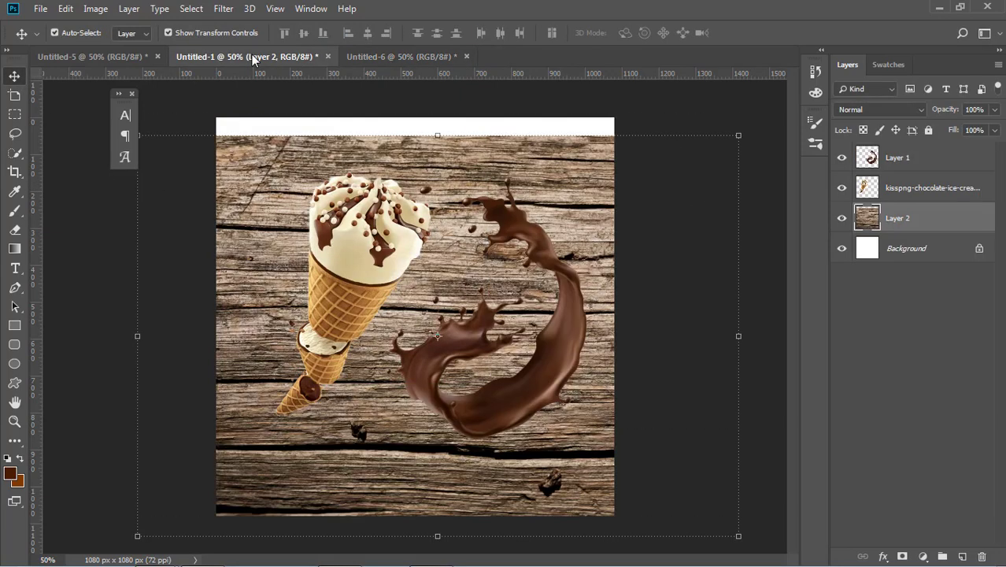
pyautogui.moveTo(364, 261); pyautogui.dragTo(447, 300)
pyautogui.click(711, 293)
pyautogui.click(708, 305)
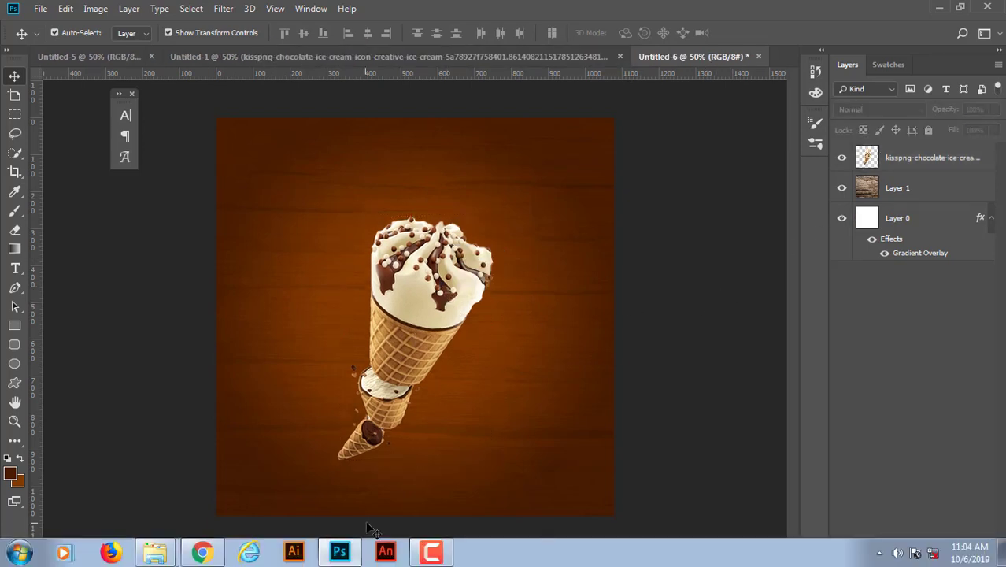
pyautogui.click(426, 550)
pyautogui.click(935, 513)
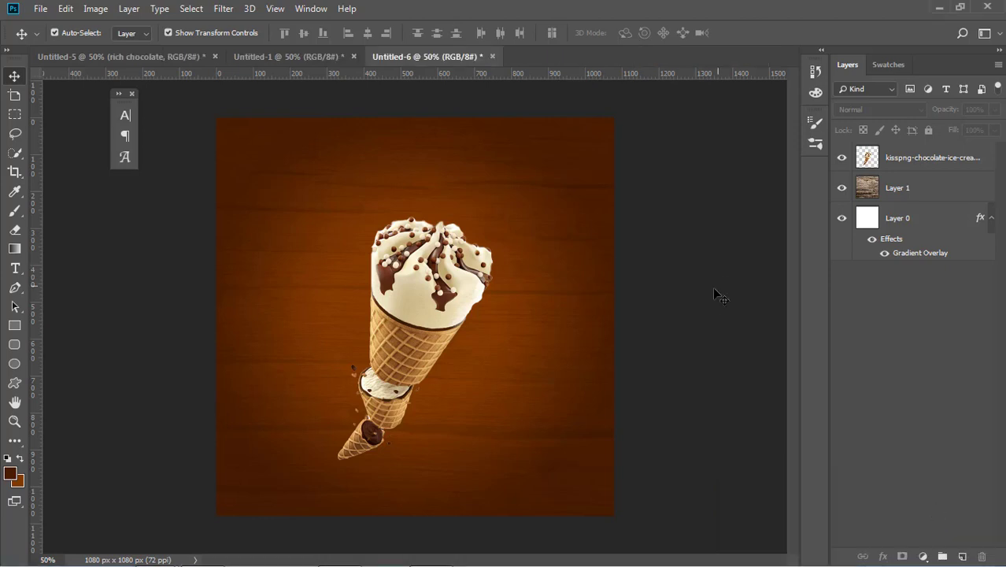
pyautogui.click(460, 308)
pyautogui.click(682, 308)
pyautogui.click(423, 315)
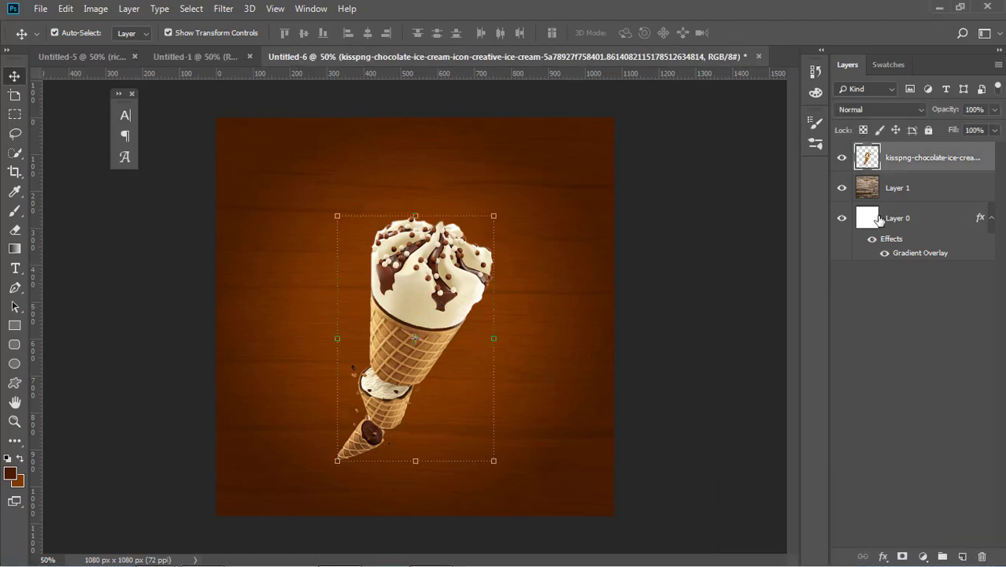
# Copy the chocolate splash from Untitled-1 over the cone in Untitled-6, enlarge it to about 104% and shift it around the cone
pyautogui.click(206, 56)
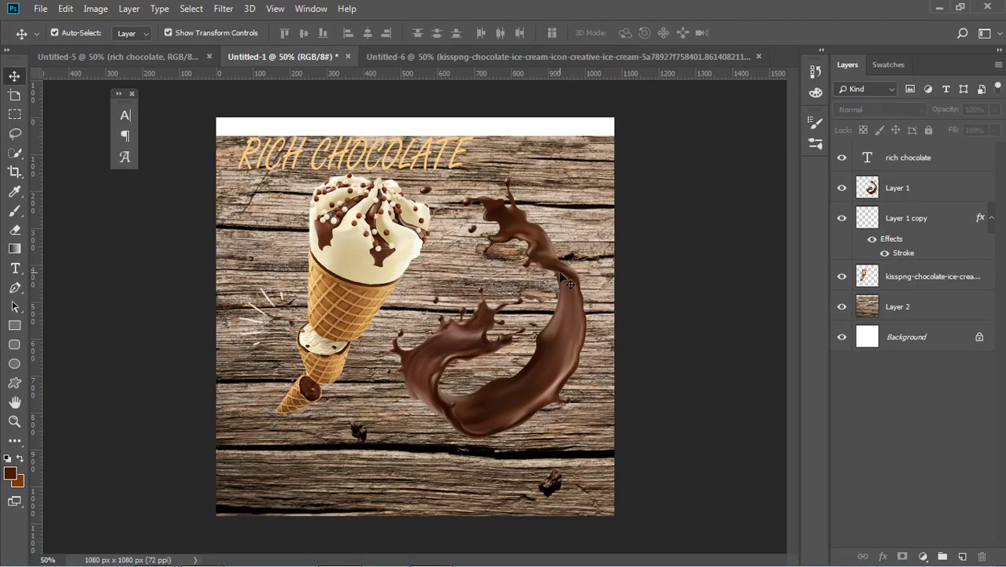
pyautogui.moveTo(560, 274); pyautogui.dragTo(477, 397)
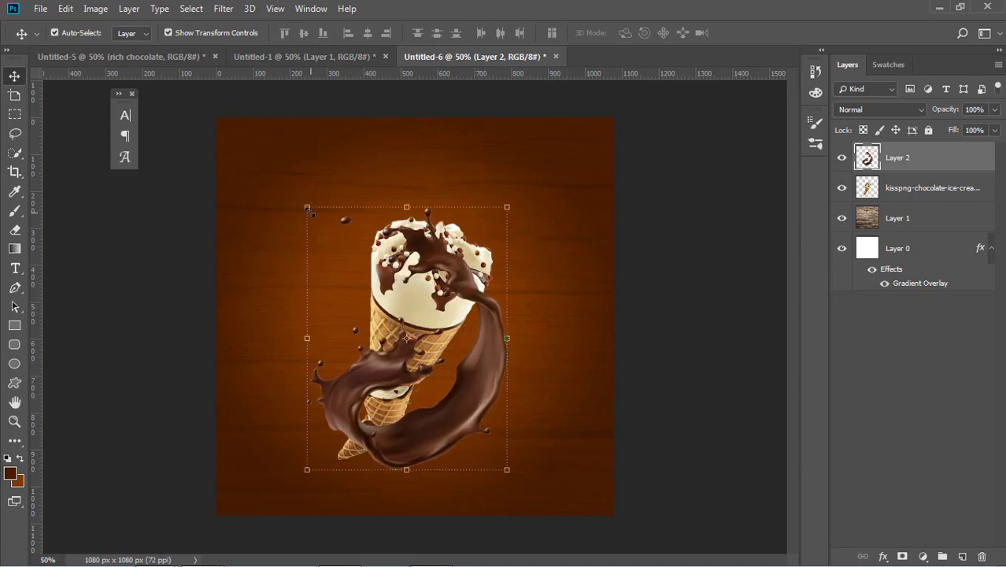
pyautogui.moveTo(307, 207); pyautogui.dragTo(290, 185)
pyautogui.moveTo(497, 365)
pyautogui.mouseDown()
pyautogui.moveTo(484, 354)
pyautogui.moveTo(494, 355)
pyautogui.mouseUp()
pyautogui.moveTo(287, 170); pyautogui.dragTo(304, 179)
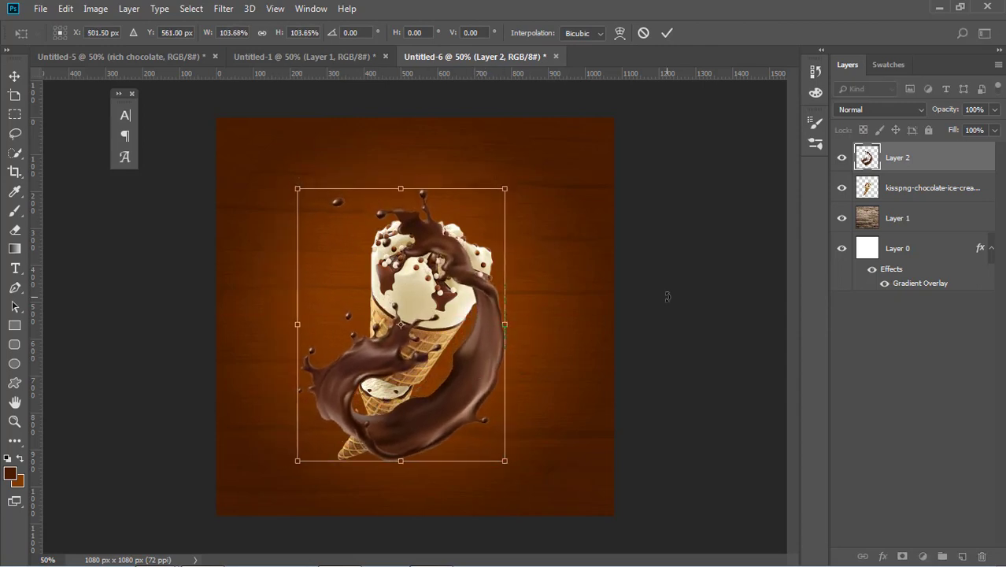
pyautogui.press('Return')
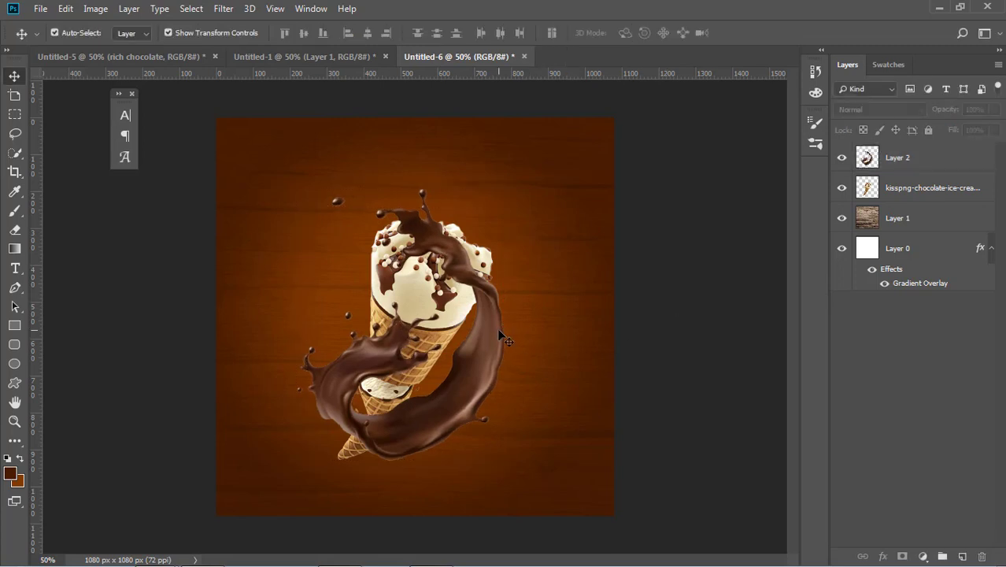
# Duplicate the cone layer, move the copy above the splash layer and compare the result with the copy hidden and shown
pyautogui.click(954, 187)
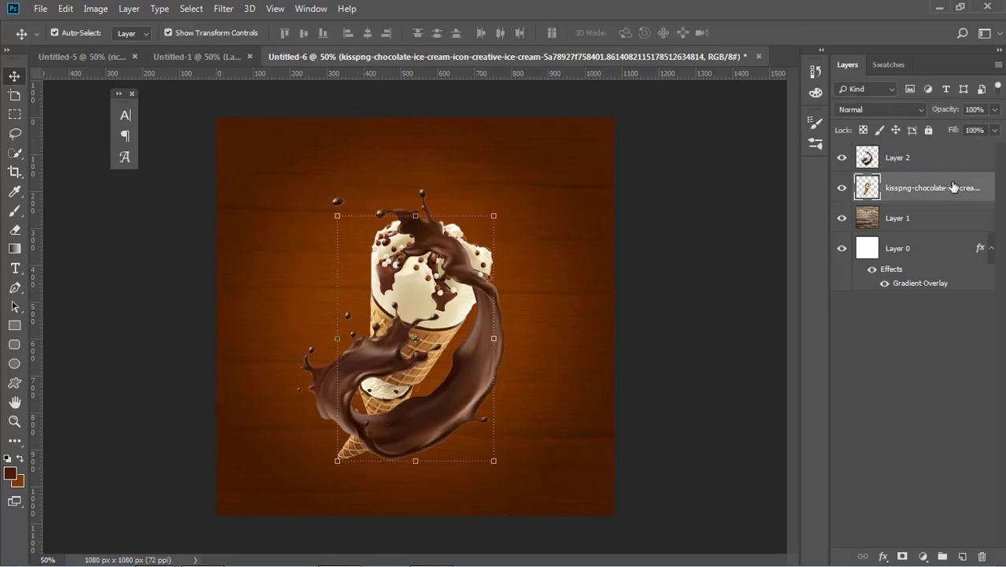
pyautogui.hotkey('ctrl', 'j')
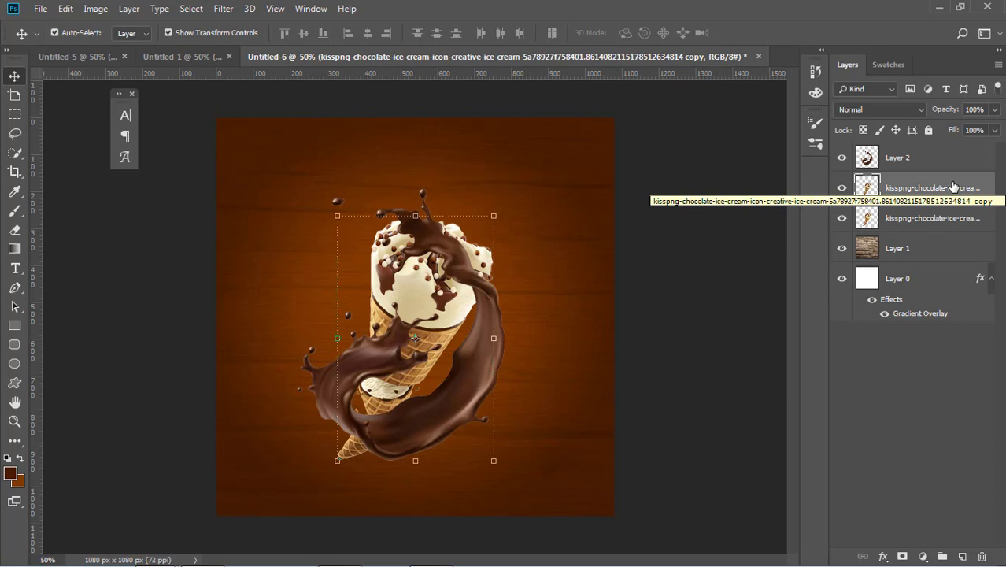
pyautogui.moveTo(952, 186); pyautogui.dragTo(948, 155)
pyautogui.click(747, 271)
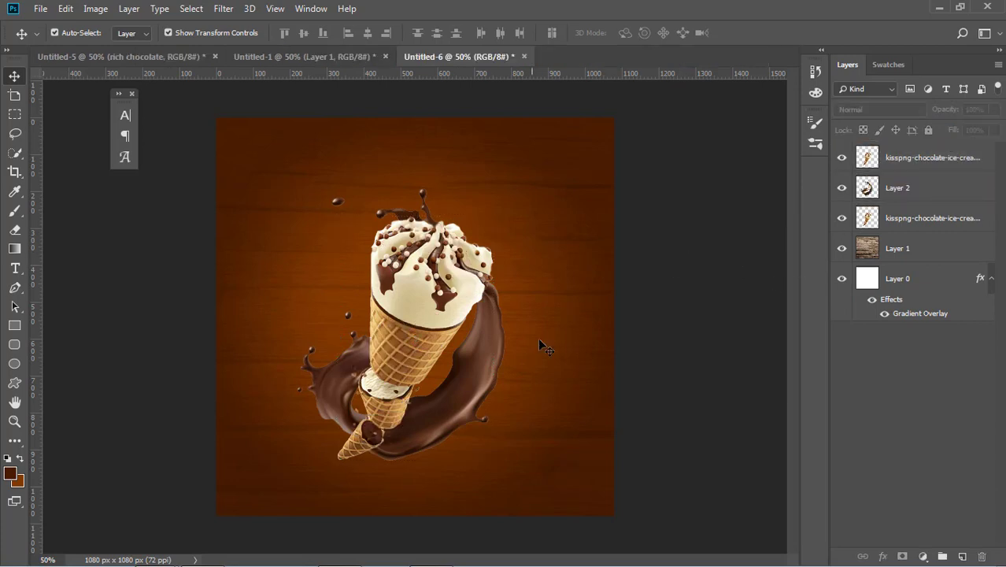
pyautogui.click(842, 159)
pyautogui.click(842, 160)
# Erase the waffle area of the top cone copy that covers the front of the splash, reducing the eraser size to 100 px
pyautogui.click(14, 229)
pyautogui.click(897, 163)
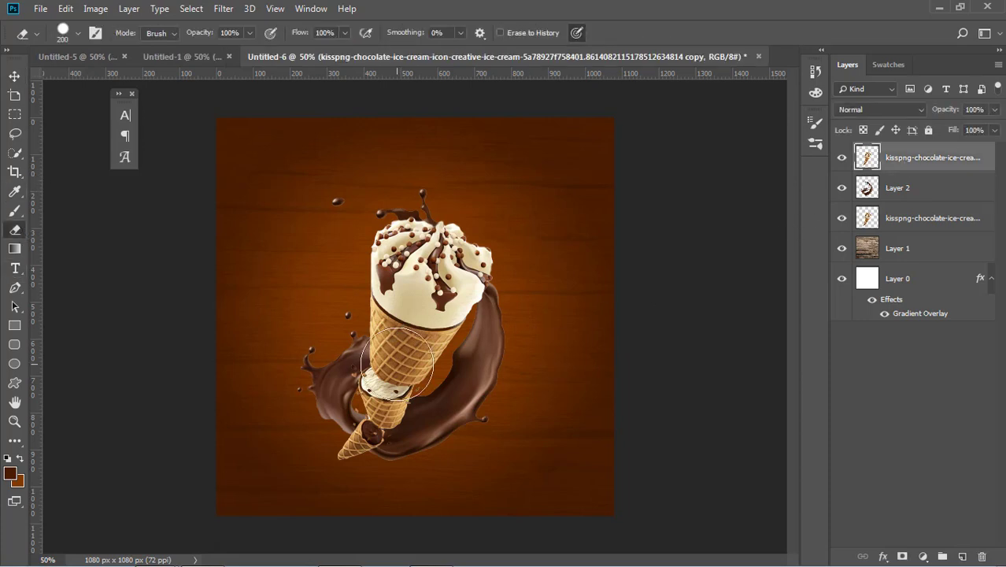
pyautogui.moveTo(390, 356)
pyautogui.mouseDown()
pyautogui.moveTo(425, 366)
pyautogui.moveTo(396, 351)
pyautogui.moveTo(438, 351)
pyautogui.moveTo(393, 346)
pyautogui.moveTo(414, 358)
pyautogui.moveTo(417, 346)
pyautogui.moveTo(391, 337)
pyautogui.mouseUp()
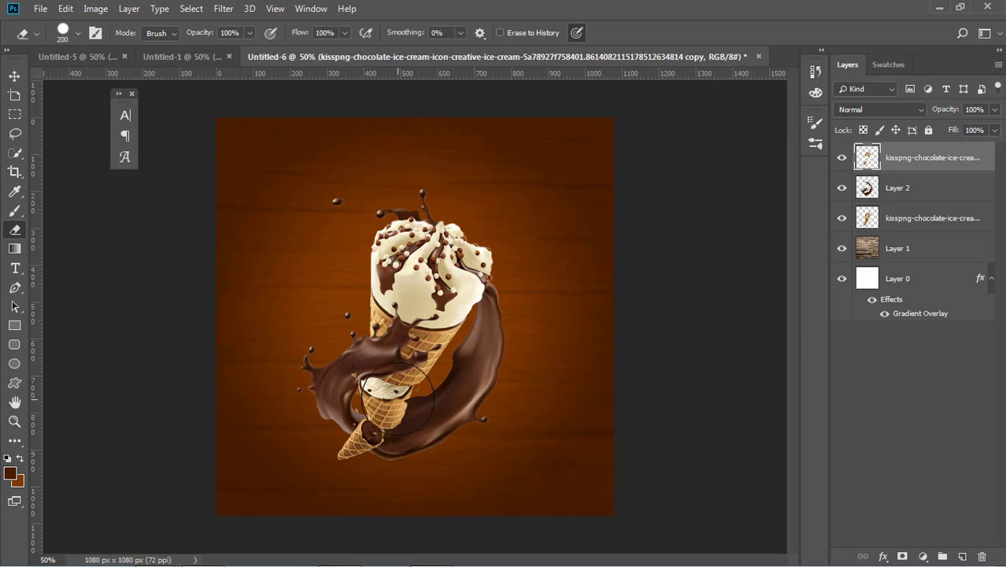
pyautogui.moveTo(392, 408); pyautogui.dragTo(389, 412)
pyautogui.press('[')
pyautogui.press('[')
pyautogui.press('[')
pyautogui.press('[')
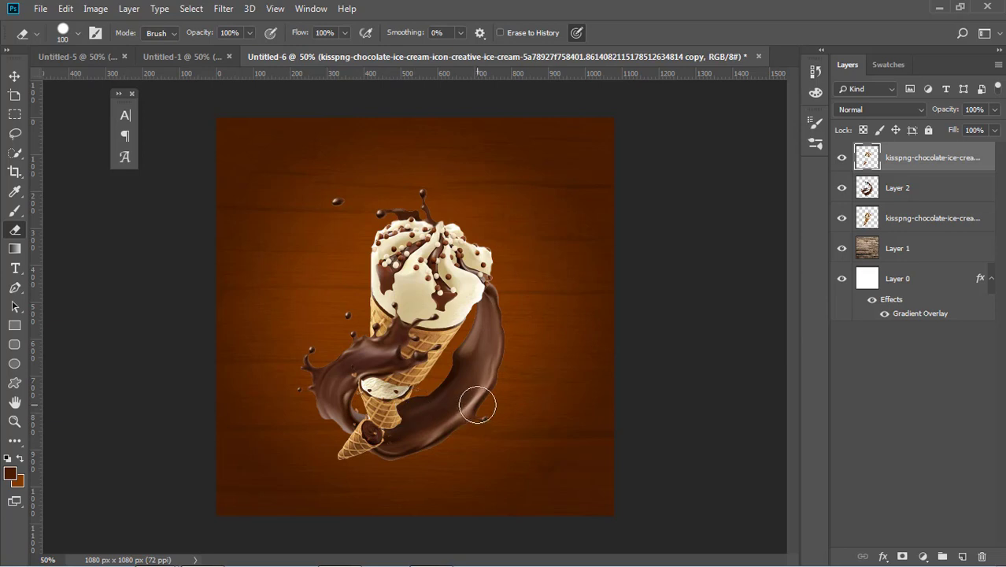
# Duplicate the chocolate splash layer and shift the copy about 80 px up and 40 px to the left
pyautogui.click(20, 77)
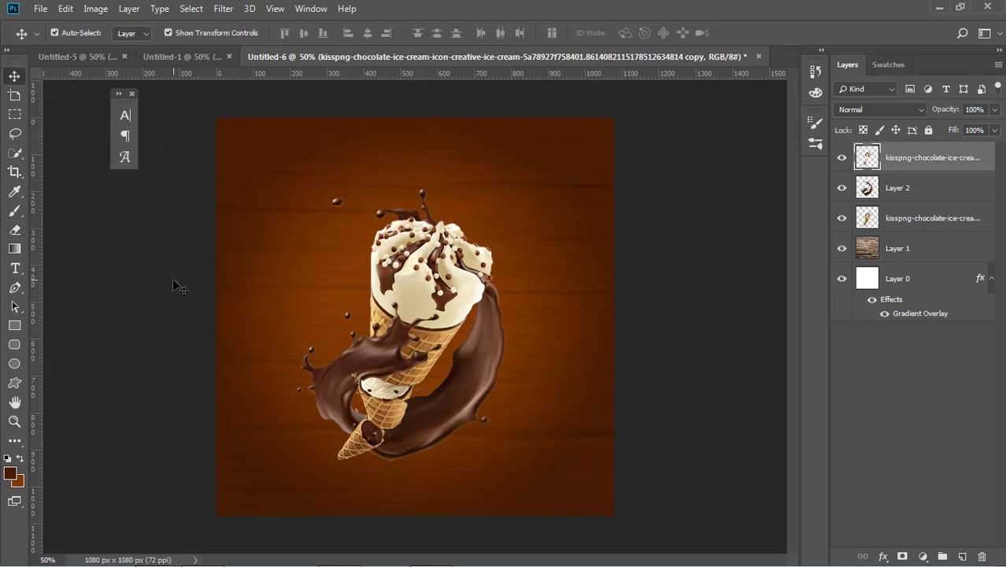
pyautogui.click(491, 341)
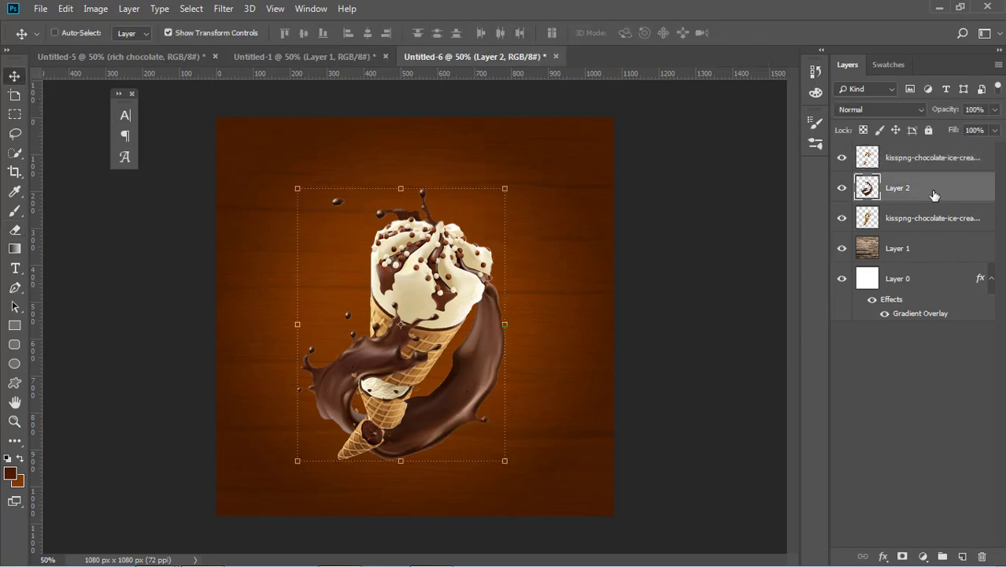
pyautogui.hotkey('ctrl', 'j')
pyautogui.hotkey('shift', 'Up')
pyautogui.hotkey('shift', 'Up')
pyautogui.hotkey('shift', 'Up')
pyautogui.hotkey('shift', 'Up')
pyautogui.hotkey('shift', 'Up')
pyautogui.hotkey('shift', 'Up')
pyautogui.hotkey('shift', 'Up')
pyautogui.hotkey('shift', 'Up')
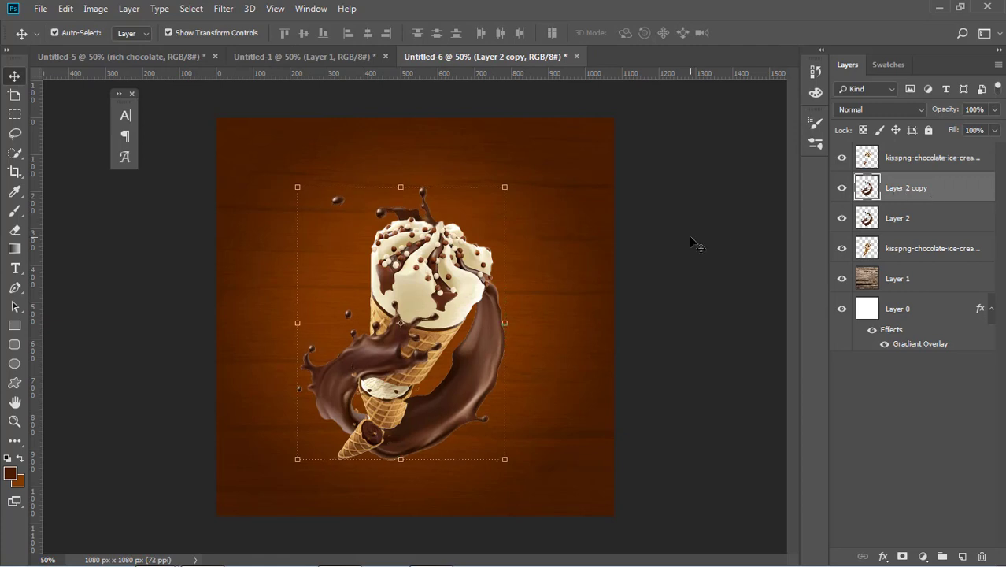
pyautogui.hotkey('shift', 'Left')
pyautogui.hotkey('shift', 'Left')
pyautogui.hotkey('shift', 'Left')
pyautogui.hotkey('shift', 'Left')
pyautogui.hotkey('shift', 'Up')
pyautogui.hotkey('shift', 'Up')
pyautogui.hotkey('shift', 'Up')
pyautogui.hotkey('shift', 'Up')
pyautogui.hotkey('shift', 'Up')
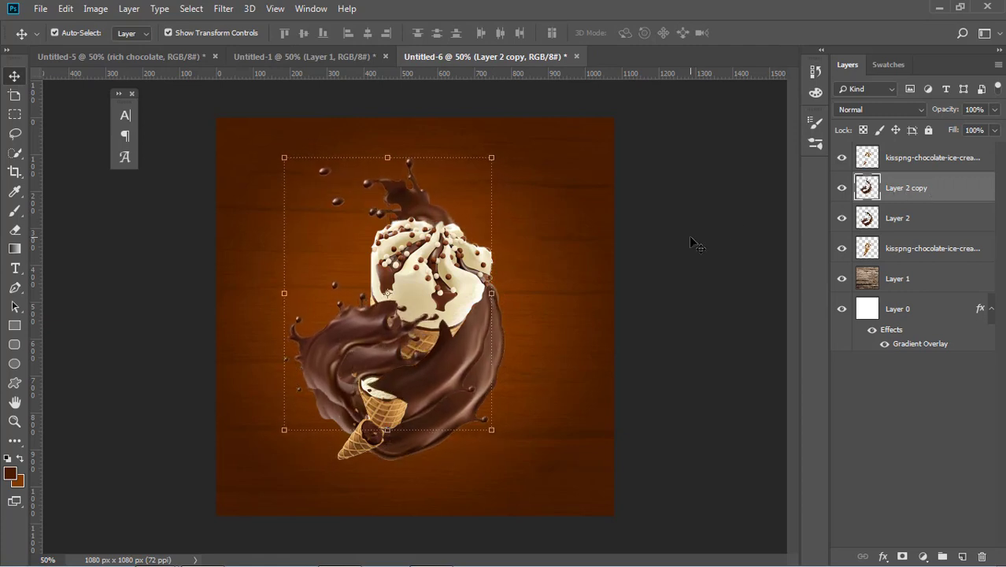
# Shift the duplicated chocolate splash further up and slightly left so it rises above the ice cream
pyautogui.hotkey('shift', 'Left')
pyautogui.hotkey('shift', 'Left')
pyautogui.hotkey('shift', 'Left')
pyautogui.hotkey('shift', 'Right')
pyautogui.hotkey('shift', 'Right')
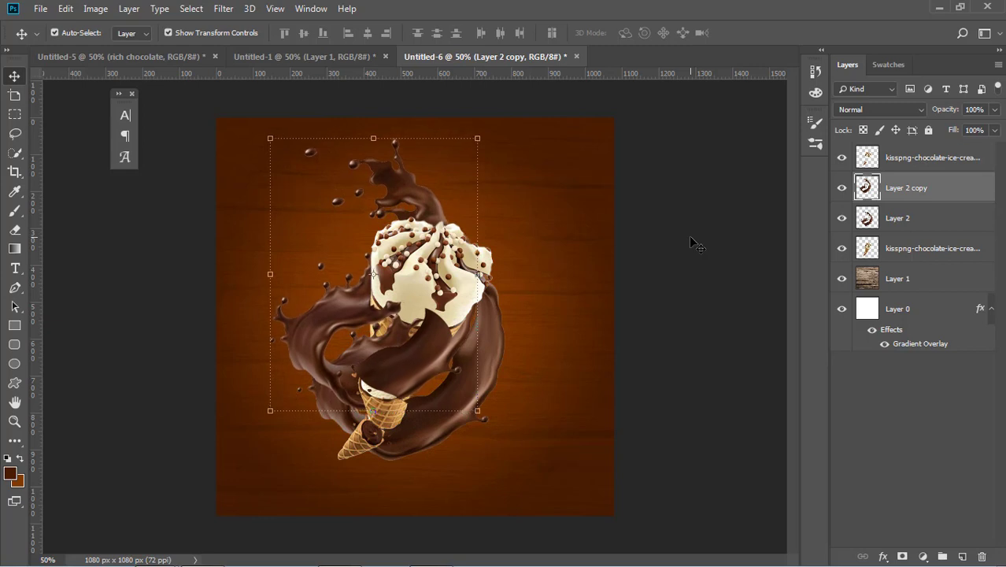
pyautogui.hotkey('shift', 'Up')
pyautogui.hotkey('shift', 'Up')
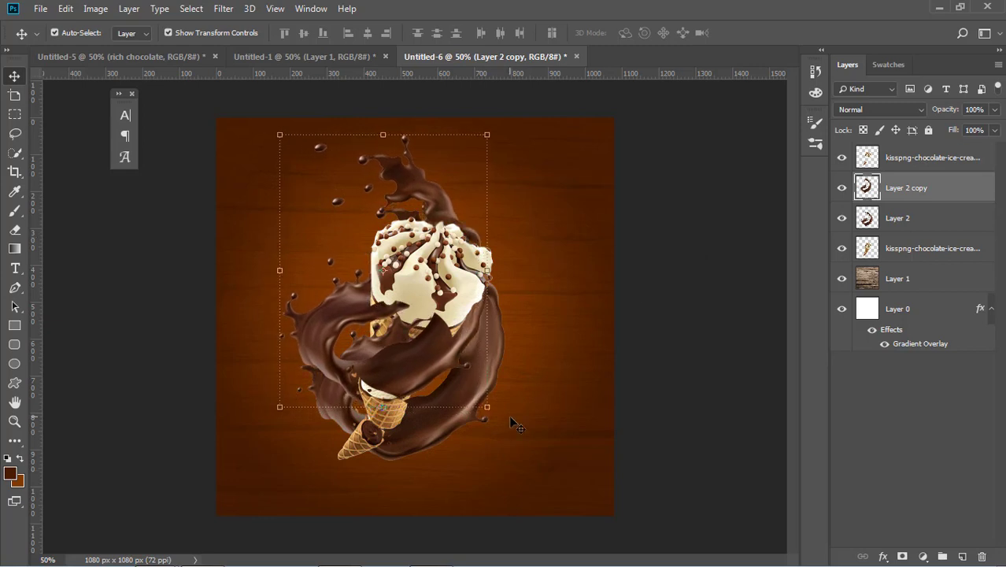
# Rotate the duplicated splash by about -17° and nudge it slightly down and to the right
pyautogui.moveTo(515, 425); pyautogui.dragTo(572, 369)
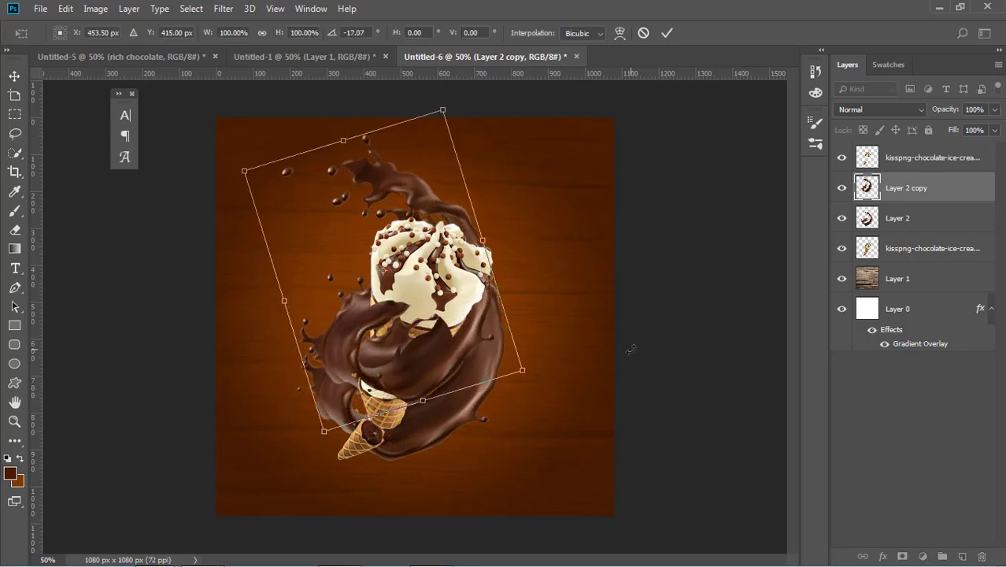
pyautogui.press('Down')
pyautogui.press('Down')
pyautogui.press('Down')
pyautogui.press('Right')
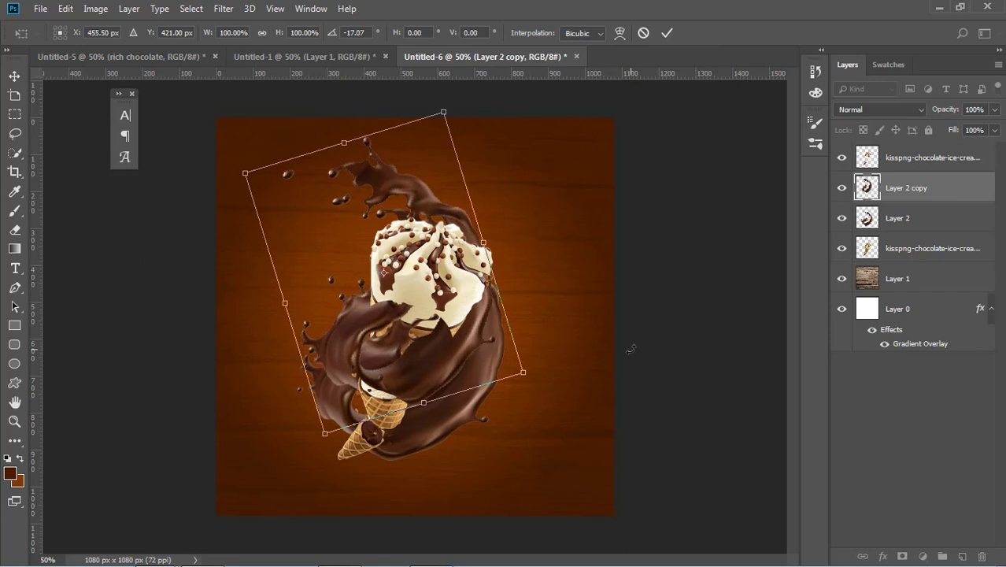
pyautogui.press('Down')
pyautogui.press('Return')
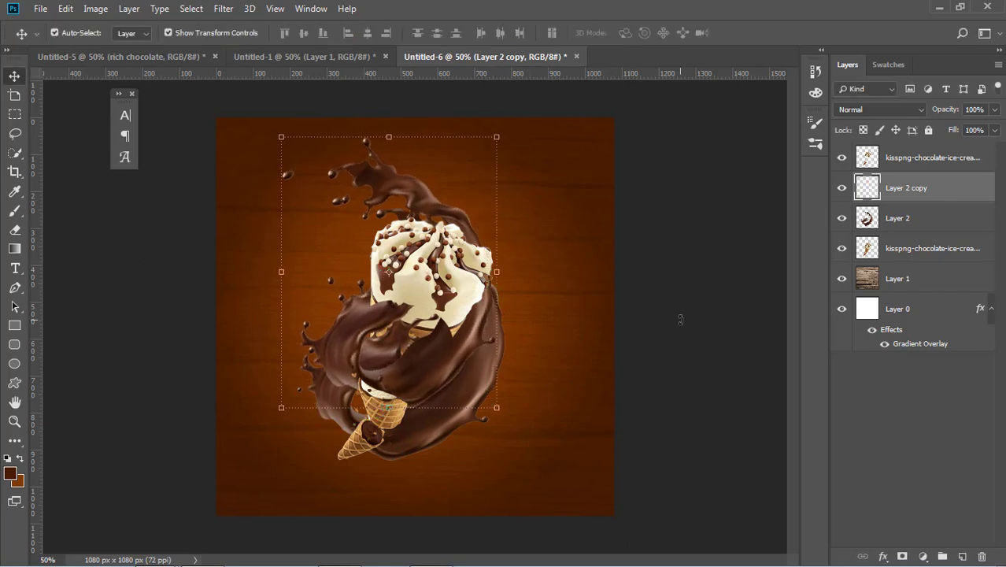
# Erase the lower part of the duplicated splash that covers the waffle cone with the 100 px eraser
pyautogui.keyDown('ctrl'); pyautogui.click(886, 194); pyautogui.keyUp('ctrl')
pyautogui.click(887, 194)
pyautogui.click(19, 230)
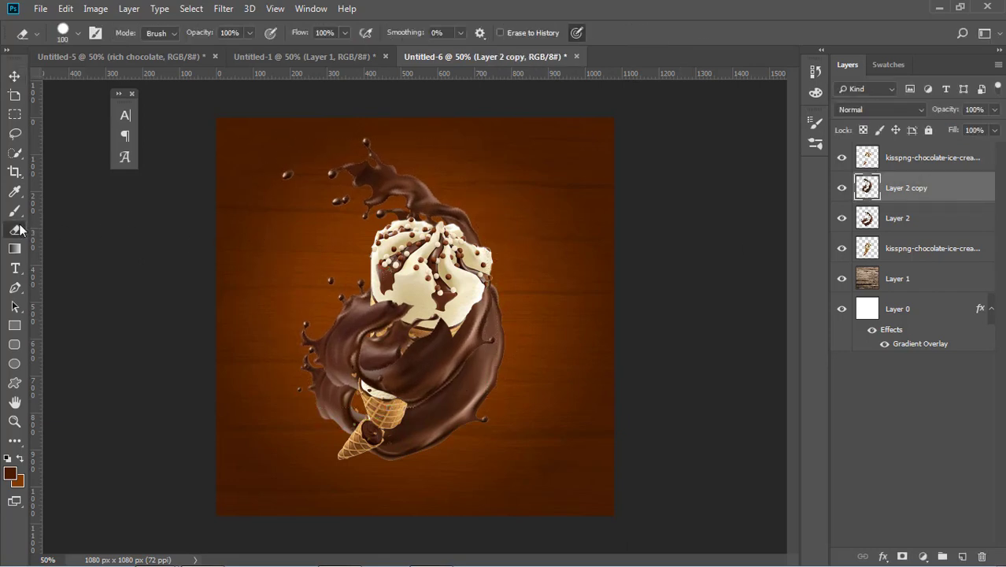
pyautogui.moveTo(383, 316)
pyautogui.mouseDown()
pyautogui.moveTo(415, 326)
pyautogui.moveTo(331, 339)
pyautogui.moveTo(361, 364)
pyautogui.moveTo(349, 372)
pyautogui.moveTo(414, 387)
pyautogui.moveTo(407, 381)
pyautogui.moveTo(433, 354)
pyautogui.moveTo(473, 340)
pyautogui.moveTo(485, 350)
pyautogui.moveTo(460, 337)
pyautogui.moveTo(461, 317)
pyautogui.moveTo(479, 366)
pyautogui.moveTo(445, 387)
pyautogui.moveTo(462, 380)
pyautogui.moveTo(462, 365)
pyautogui.moveTo(446, 403)
pyautogui.mouseUp()
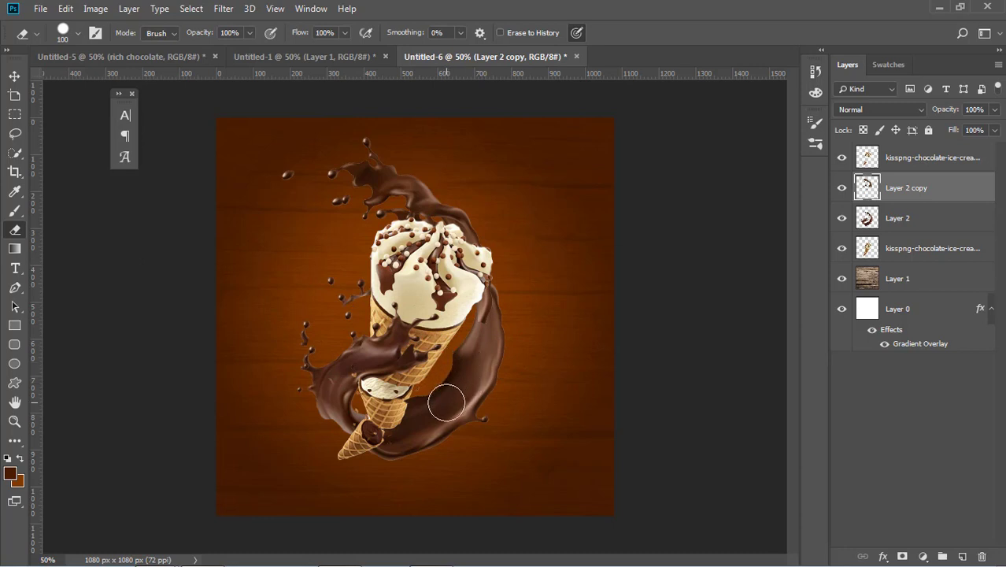
# Set up the 53 px Brush with a light brown sampled from the chocolate splash beside the ice cream
pyautogui.click(14, 76)
pyautogui.click(14, 211)
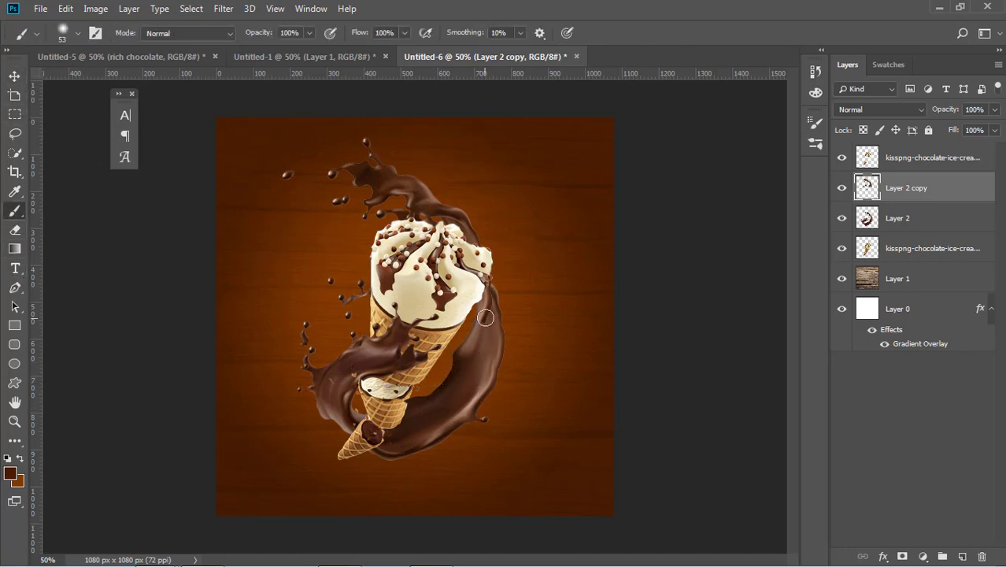
pyautogui.moveTo(484, 317)
pyautogui.mouseDown()
pyautogui.moveTo(486, 332)
pyautogui.moveTo(481, 305)
pyautogui.mouseUp()
pyautogui.click(11, 474)
pyautogui.click(489, 300)
pyautogui.click(862, 302)
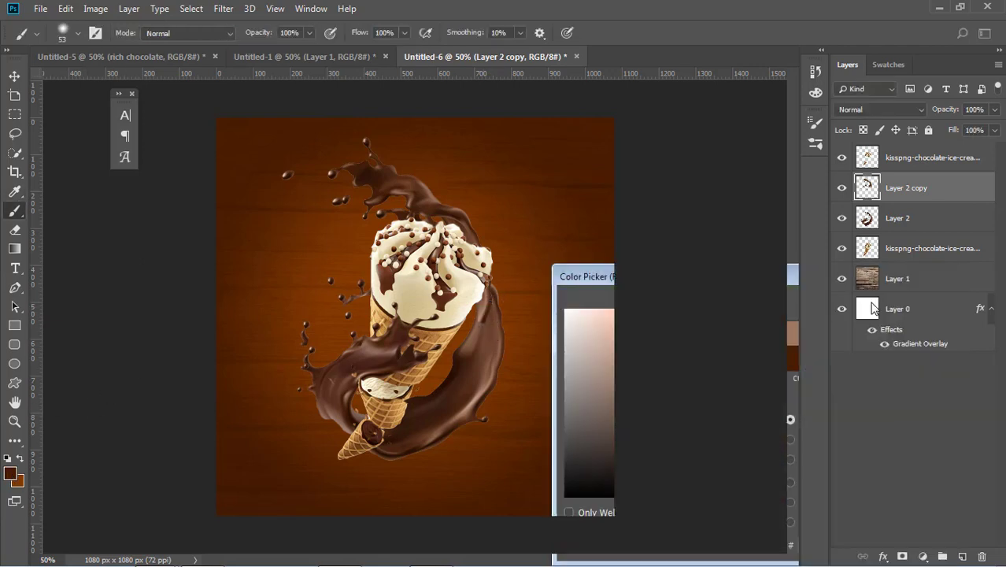
# Undo a full-opacity brush stroke and repaint the seam on the splash's right side at 41% opacity
pyautogui.moveTo(484, 326); pyautogui.dragTo(485, 343)
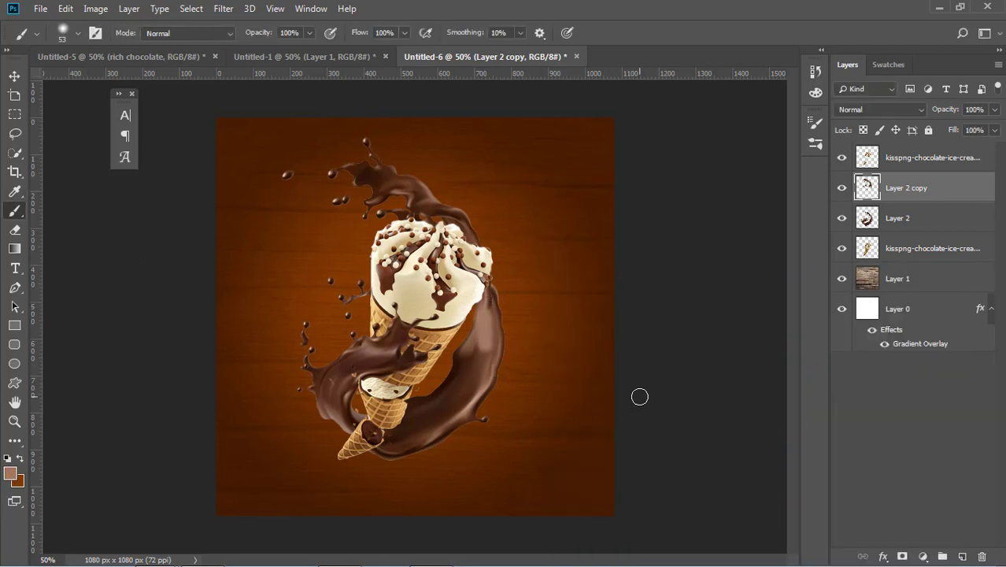
pyautogui.hotkey('ctrl', 'z')
pyautogui.click(309, 33)
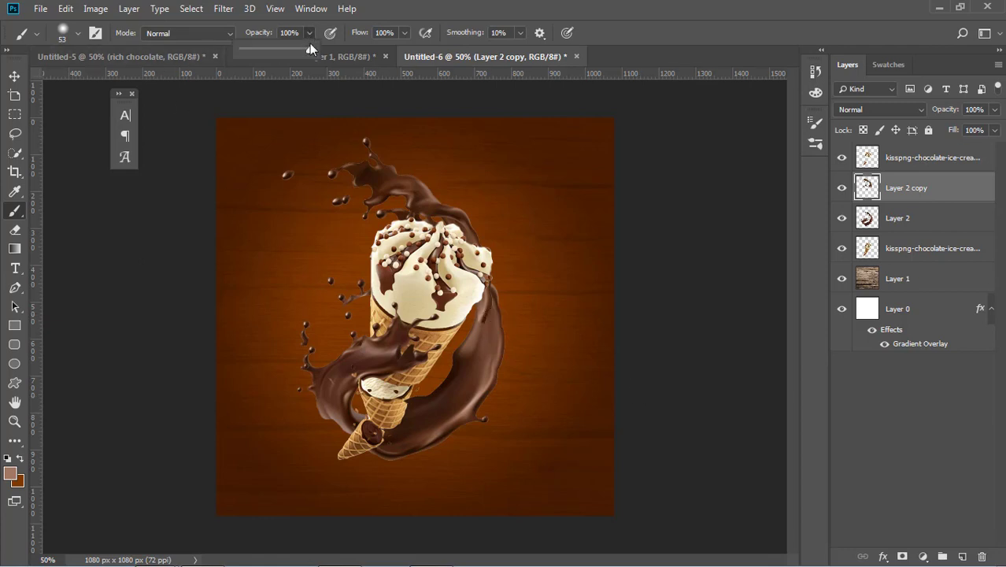
pyautogui.click(469, 318)
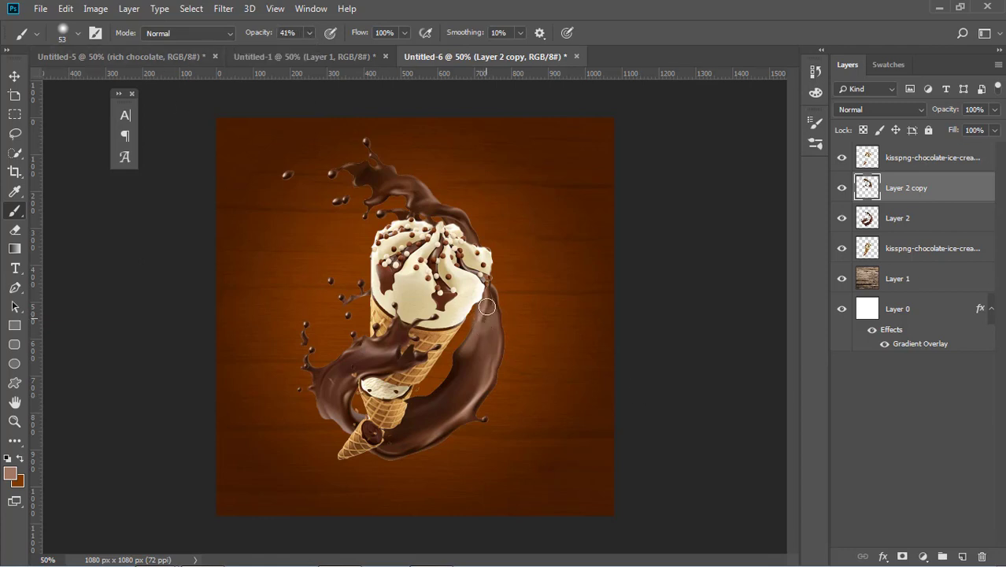
pyautogui.moveTo(484, 307); pyautogui.dragTo(477, 347)
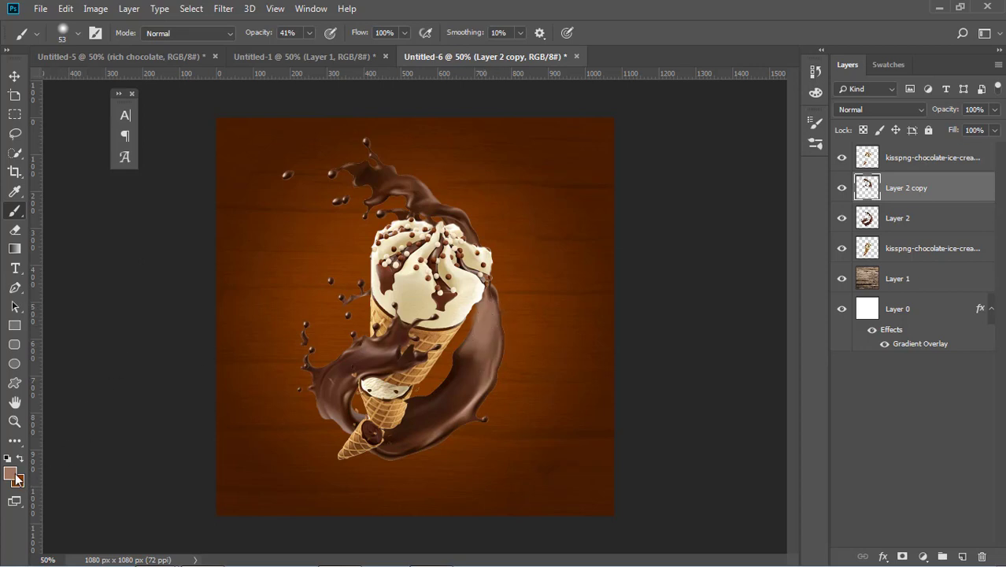
# Sample a dark brown as the foreground colour and paint it along the splash's right side to blend the join
pyautogui.click(15, 475)
pyautogui.click(538, 365)
pyautogui.click(887, 310)
pyautogui.moveTo(485, 324); pyautogui.dragTo(479, 390)
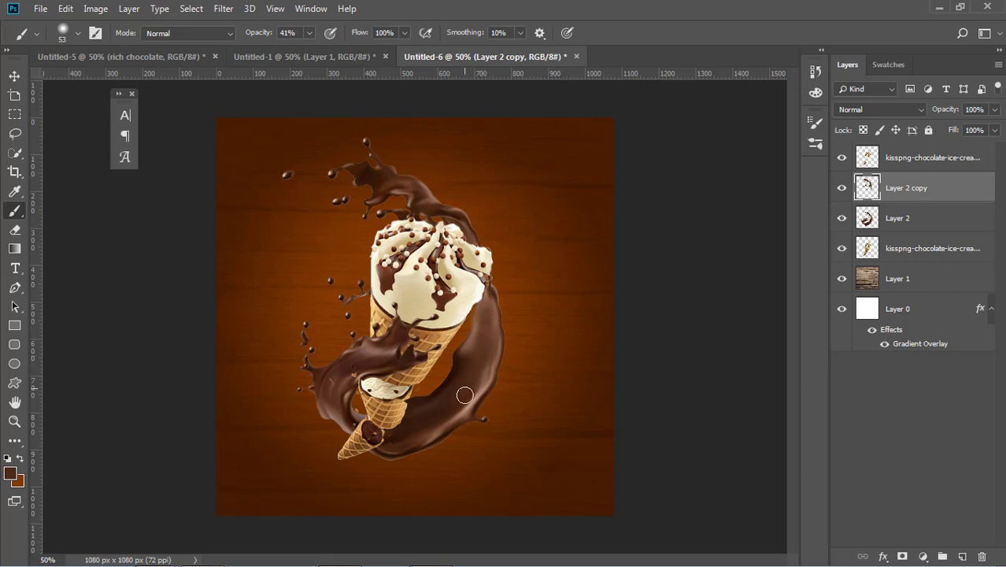
# Nudge the upper splash copy 7 px to the right to line it up with the lower splash
pyautogui.click(14, 76)
pyautogui.click(402, 295)
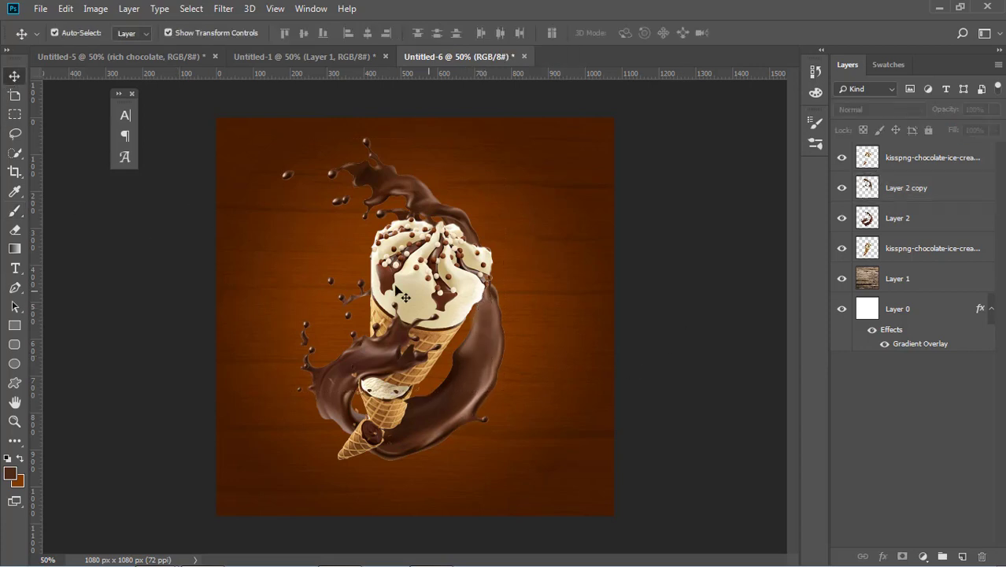
pyautogui.click(457, 219)
pyautogui.press('Right')
pyautogui.press('Right')
pyautogui.press('Right')
pyautogui.press('Right')
pyautogui.press('Right')
pyautogui.press('Right')
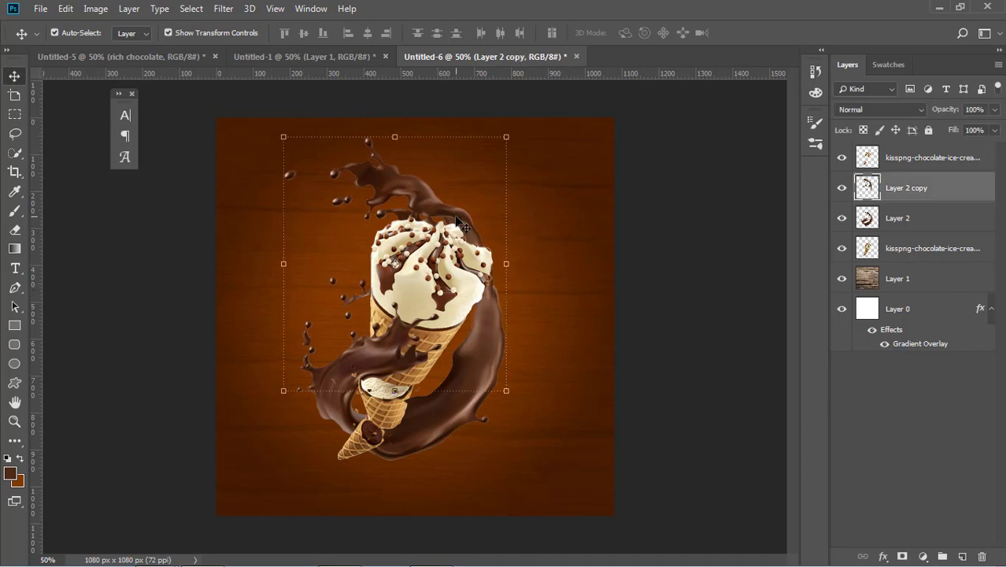
pyautogui.press('Right')
pyautogui.click(688, 245)
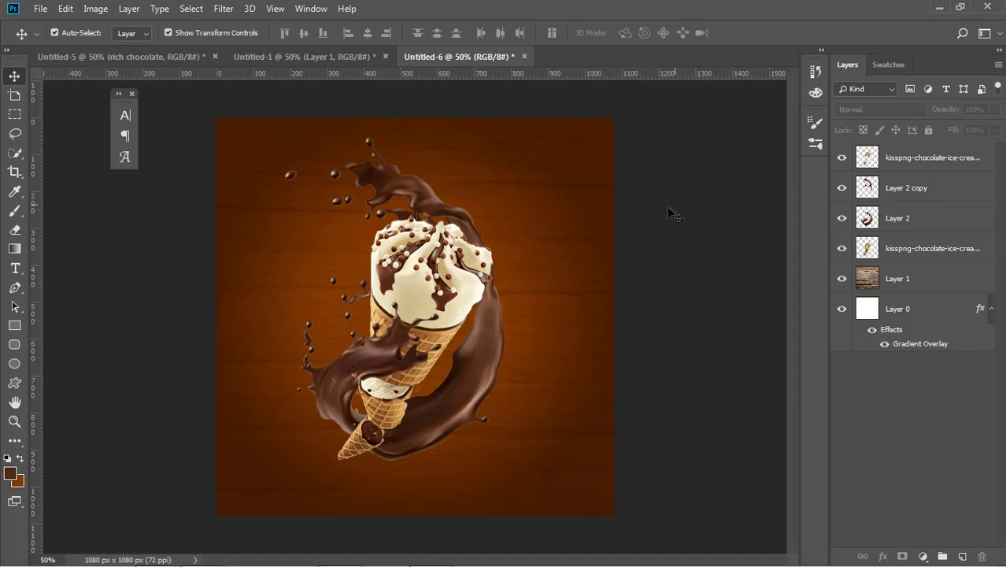
# Copy the cream accent strokes from Untitled-1 into Untitled-6 and place them at the ice cream's upper left edge
pyautogui.click(307, 58)
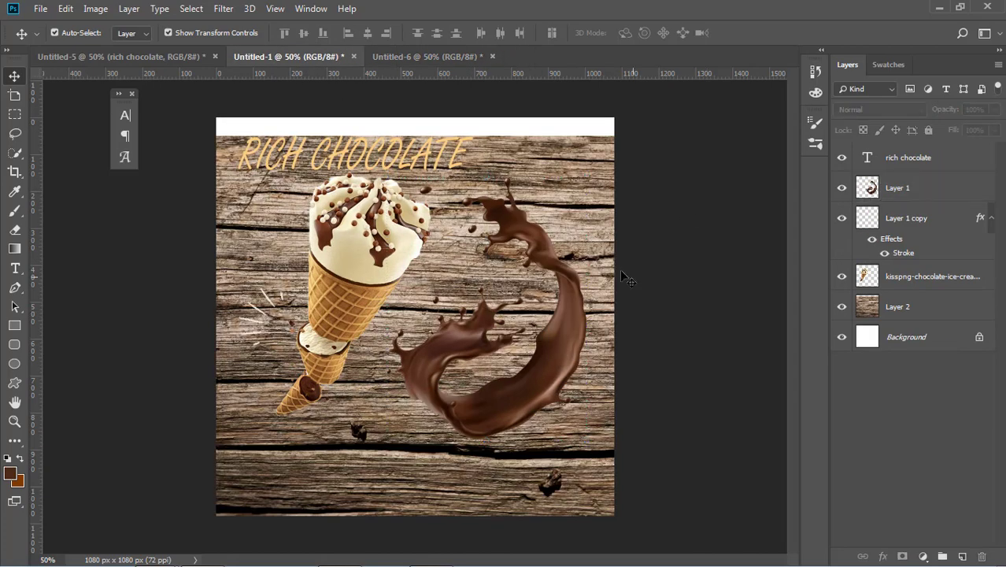
pyautogui.moveTo(270, 305); pyautogui.dragTo(514, 244)
pyautogui.click(270, 303)
pyautogui.click(666, 272)
# Rotate a duplicate of the accent strokes by about 131° and place it beside the ice cream's upper right edge
pyautogui.moveTo(566, 197); pyautogui.dragTo(613, 256)
pyautogui.press('Return')
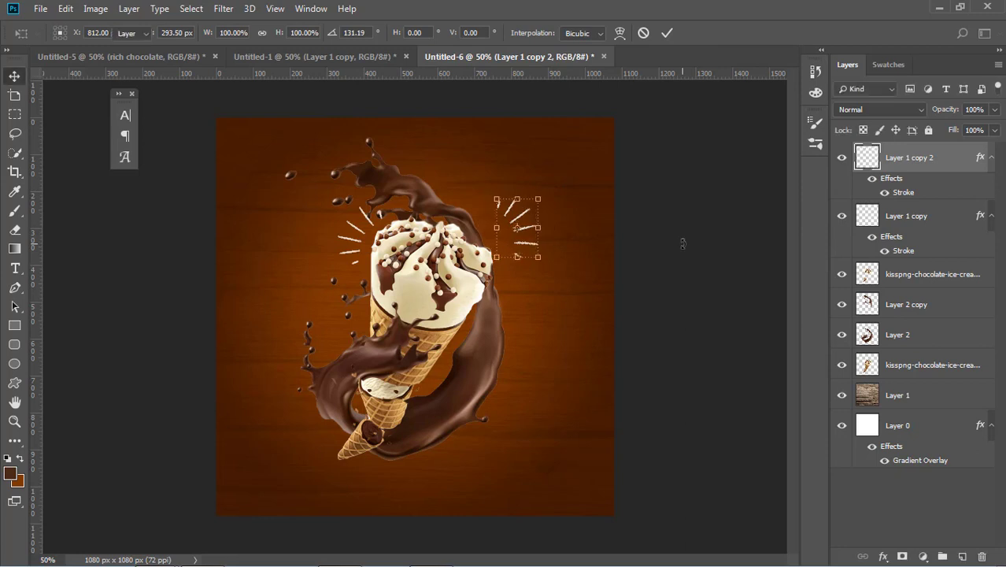
pyautogui.click(681, 242)
pyautogui.click(516, 250)
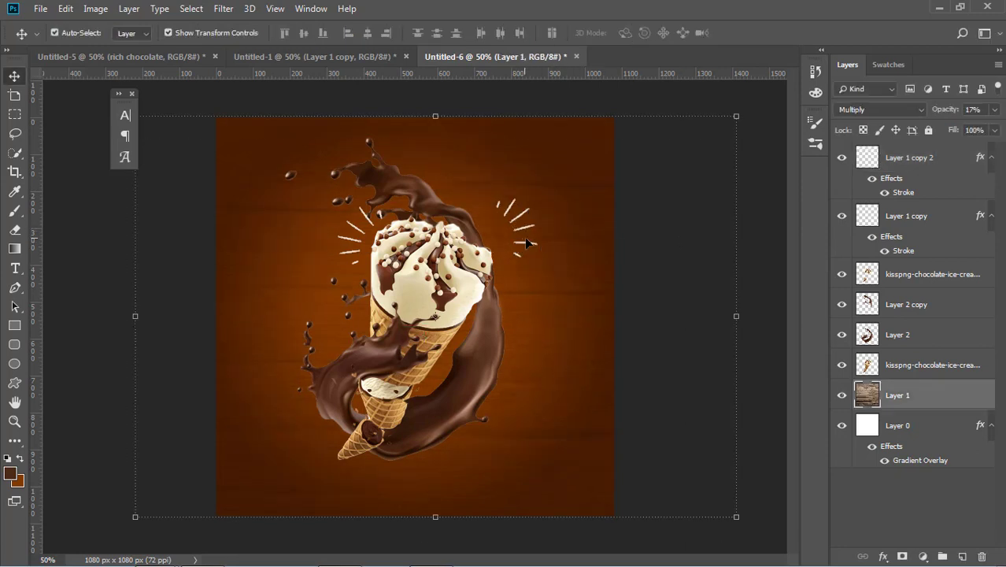
pyautogui.click(669, 247)
pyautogui.moveTo(532, 232); pyautogui.dragTo(520, 248)
pyautogui.click(687, 272)
# Move both ice cream cone layers together 20 px to the right
pyautogui.click(903, 281)
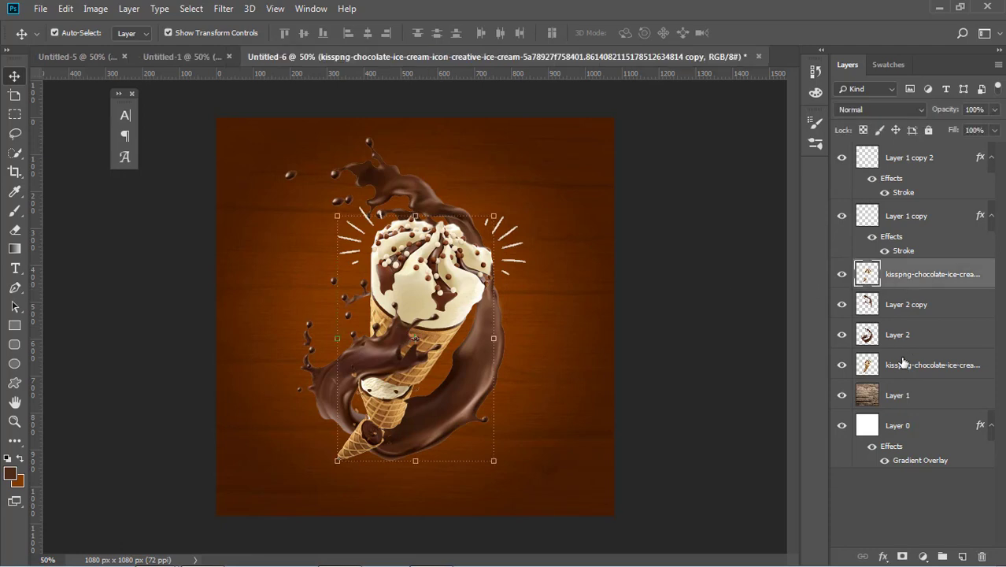
pyautogui.keyDown('shift'); pyautogui.click(904, 364); pyautogui.keyUp('shift')
pyautogui.keyDown('ctrl'); pyautogui.click(909, 337); pyautogui.keyUp('ctrl')
pyautogui.press('Right')
pyautogui.press('Right')
pyautogui.press('Right')
pyautogui.press('Right')
pyautogui.press('Right')
pyautogui.press('Right')
pyautogui.press('Right')
pyautogui.press('Right')
pyautogui.press('Right')
pyautogui.press('Right')
pyautogui.press('Right')
pyautogui.press('Right')
pyautogui.press('Right')
pyautogui.press('Right')
pyautogui.press('Right')
pyautogui.press('Right')
pyautogui.press('Right')
pyautogui.press('Right')
pyautogui.press('Right')
pyautogui.press('Right')
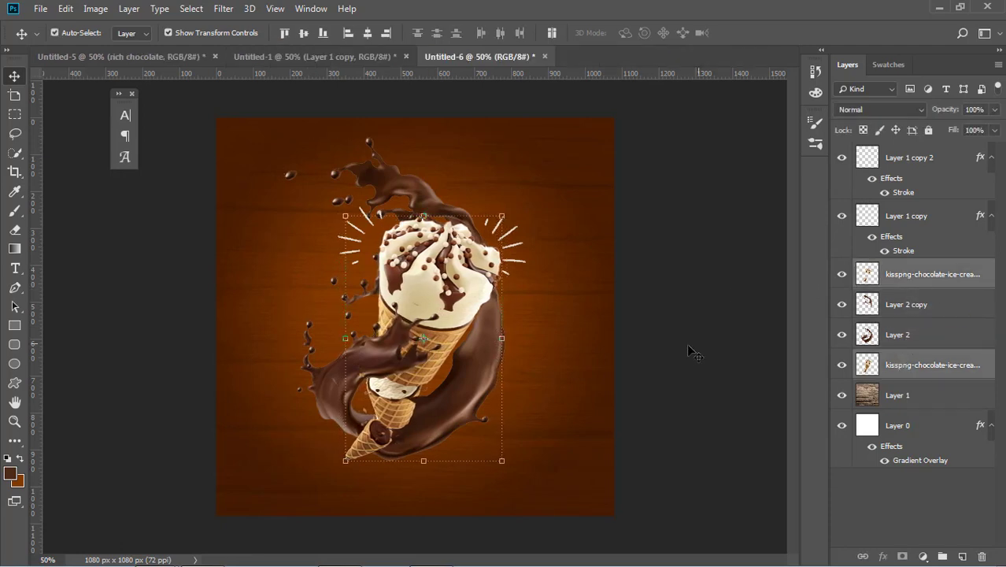
# Examine the cone and splash layers, comparing the design with the lower splash Layer 2 hidden and shown
pyautogui.click(633, 376)
pyautogui.click(487, 360)
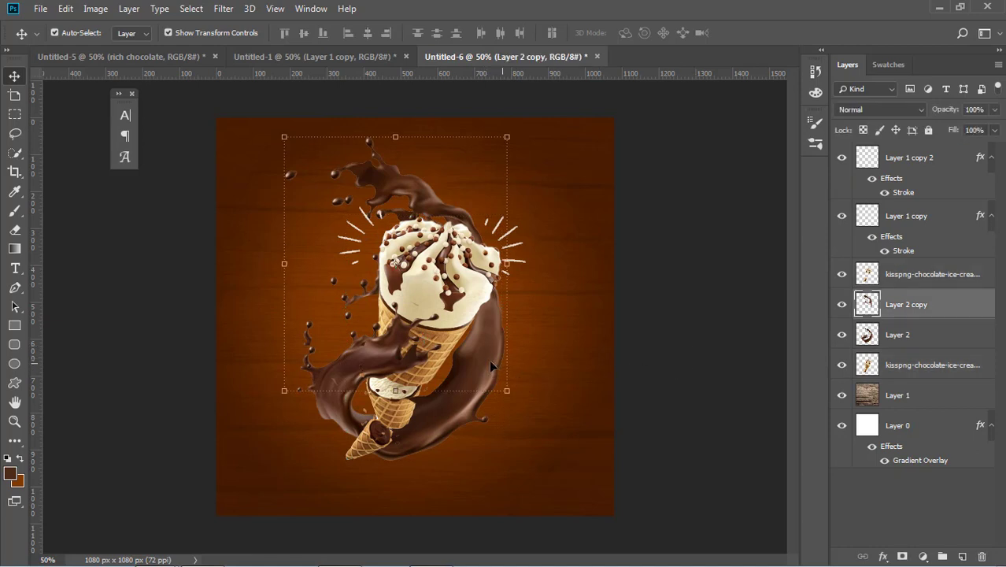
pyautogui.click(676, 364)
pyautogui.click(441, 201)
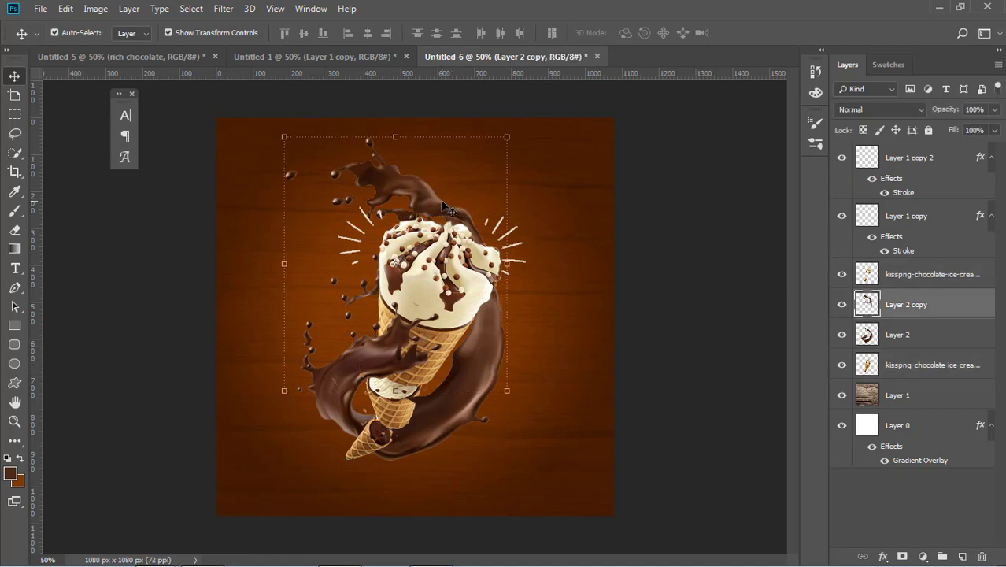
pyautogui.click(898, 346)
pyautogui.click(842, 335)
pyautogui.click(842, 335)
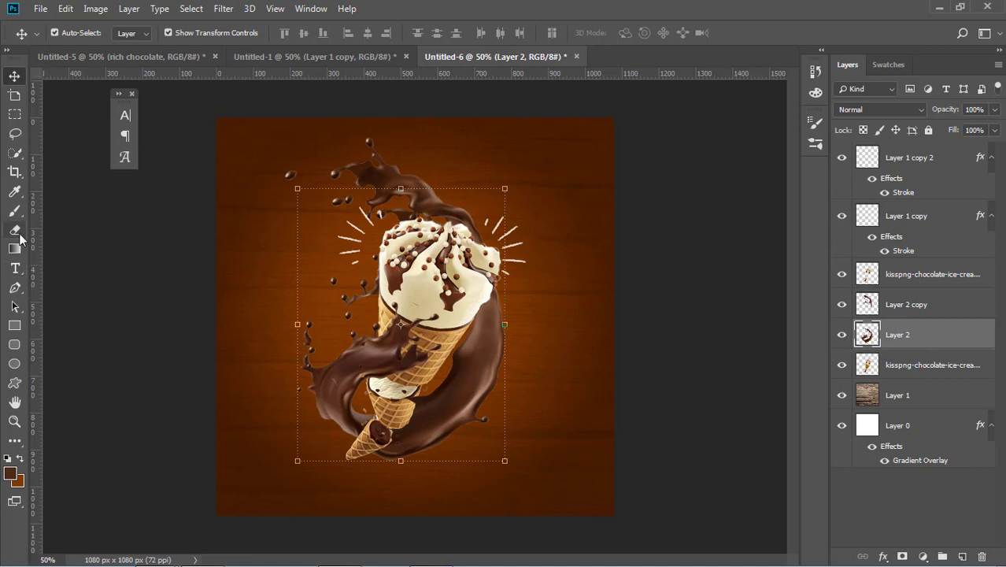
pyautogui.click(916, 217)
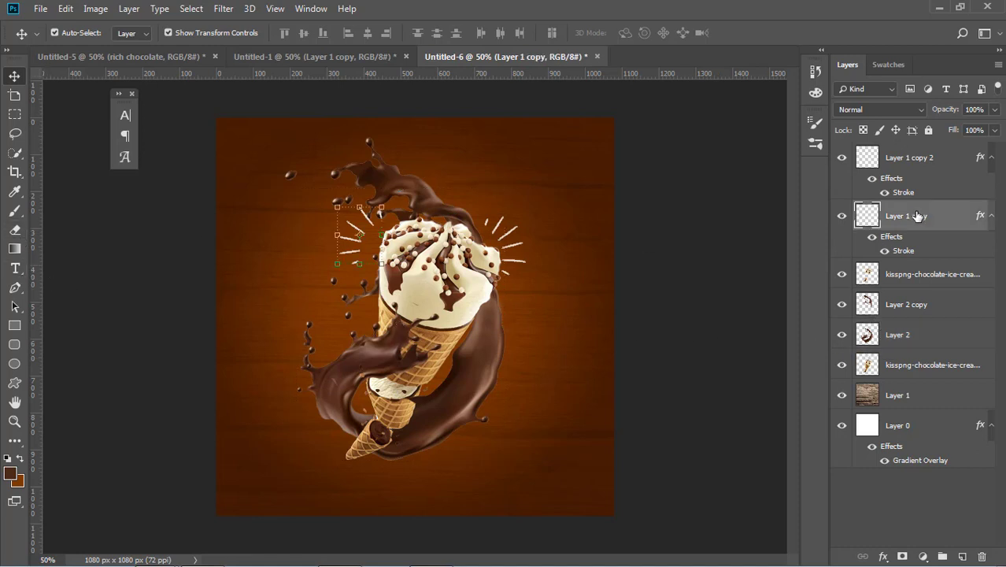
pyautogui.click(903, 270)
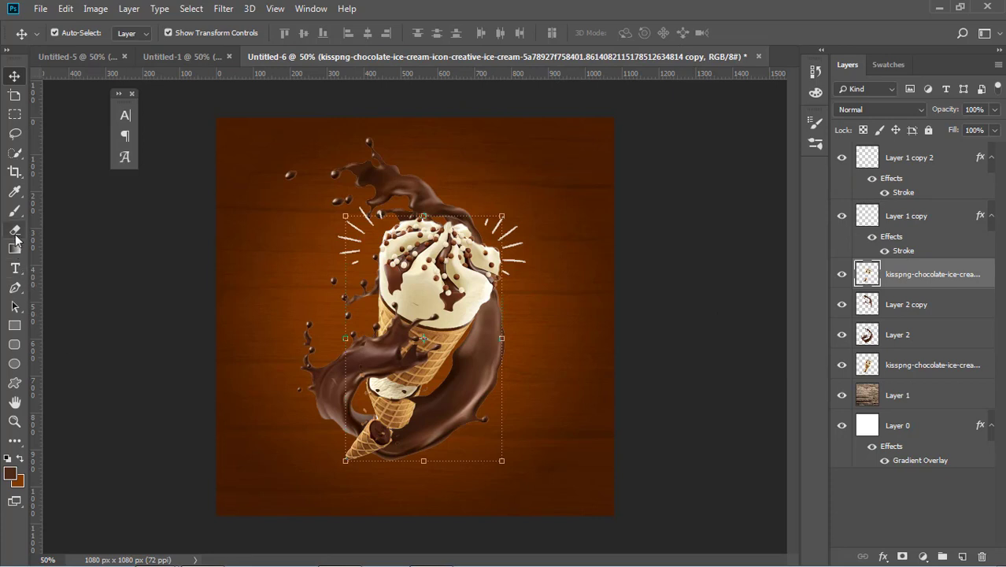
pyautogui.click(909, 343)
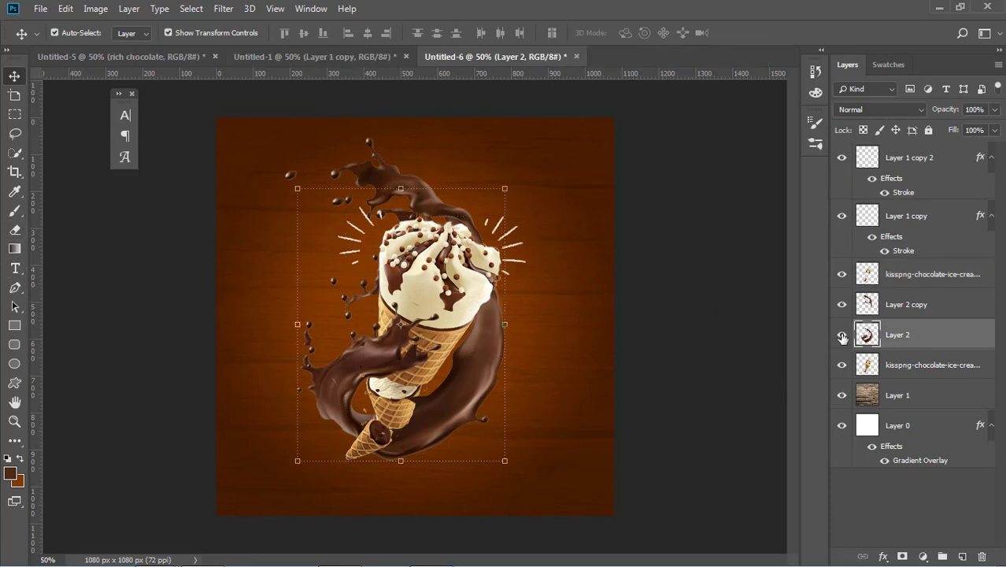
pyautogui.click(842, 335)
pyautogui.click(841, 335)
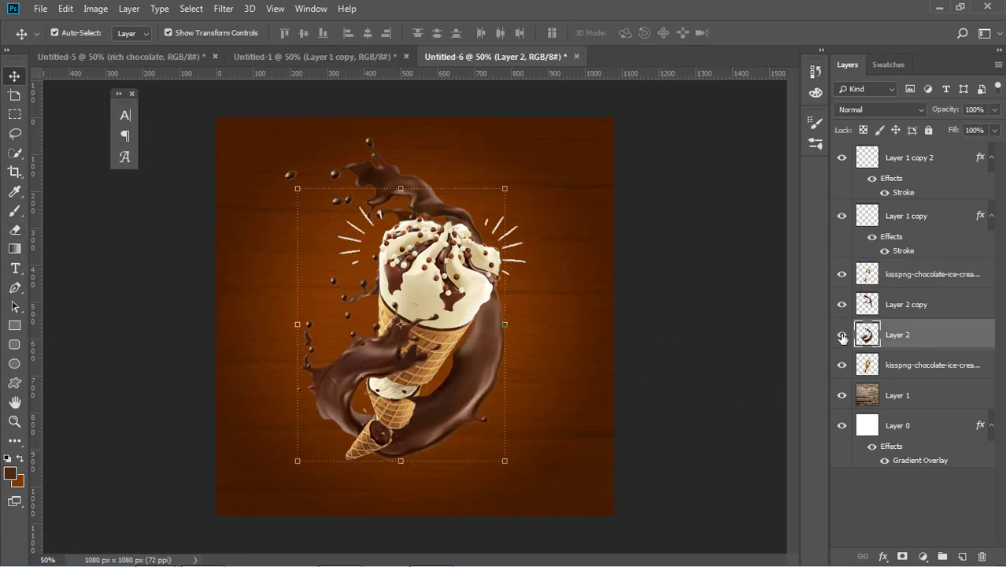
# Erase the bit of the lower splash overlapping the small waffle cone's right edge, reducing the eraser to 25 px
pyautogui.click(14, 230)
pyautogui.press('[')
pyautogui.press('[')
pyautogui.press('[')
pyautogui.press('[')
pyautogui.press('[')
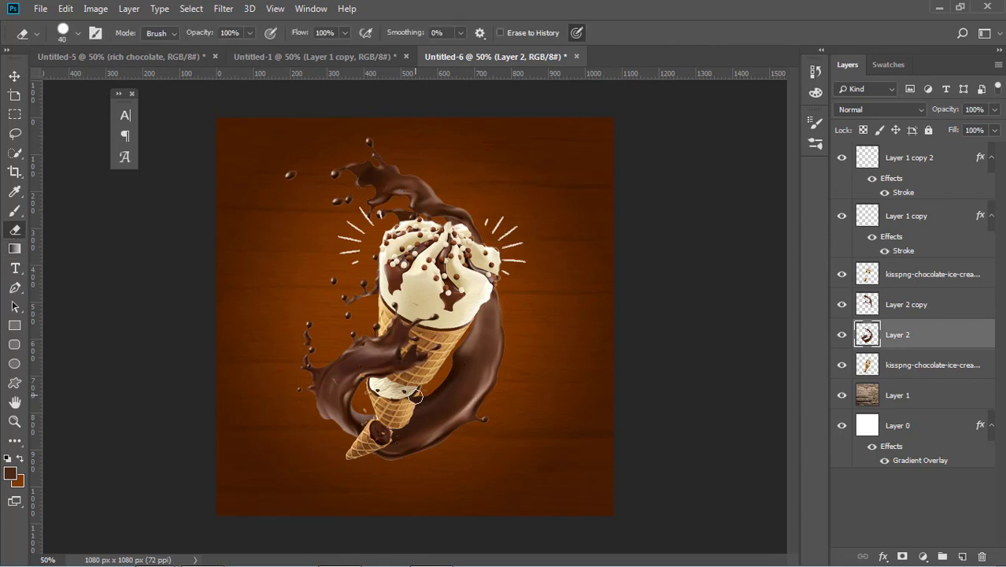
pyautogui.click(11, 76)
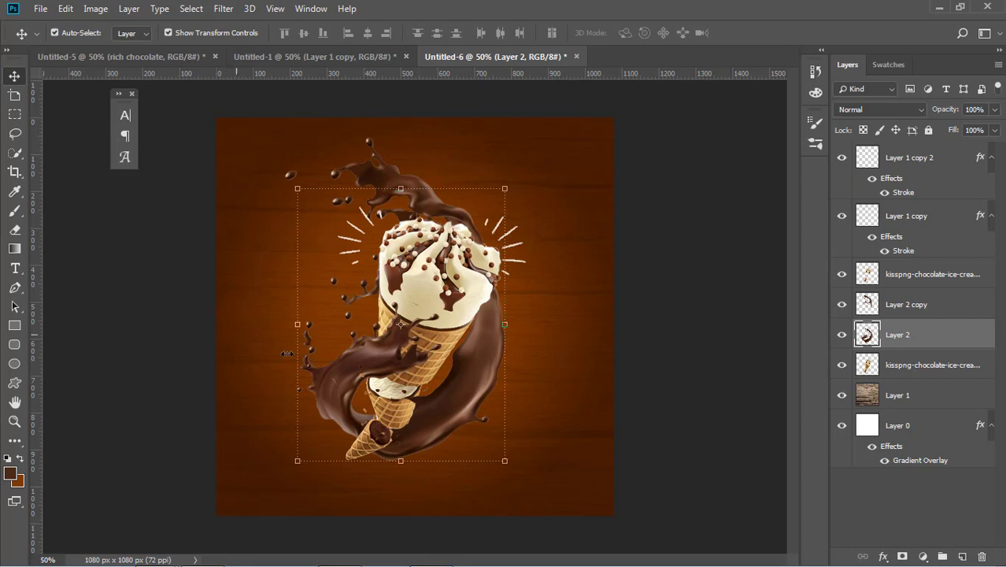
pyautogui.click(79, 266)
pyautogui.click(14, 230)
pyautogui.click(904, 335)
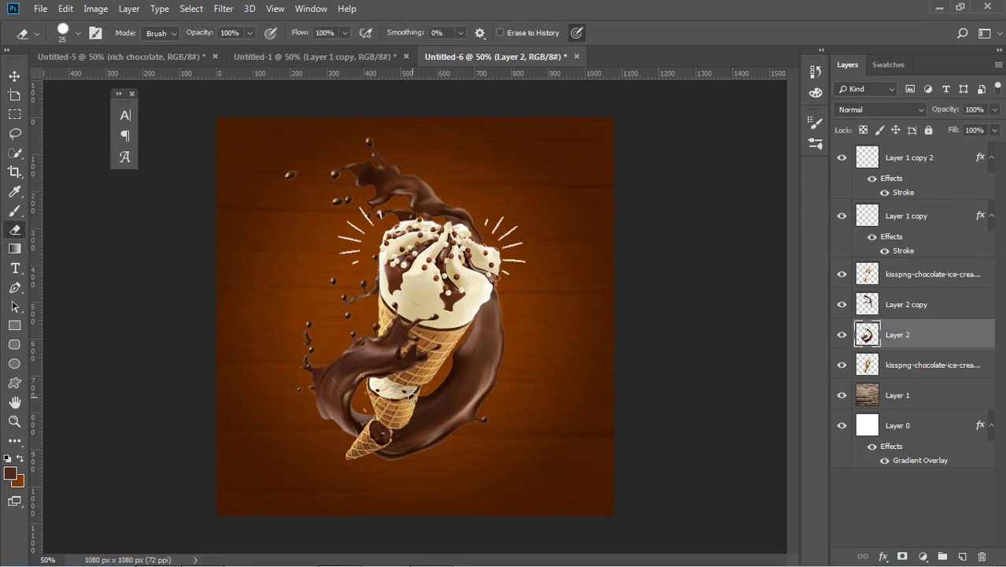
pyautogui.click(14, 77)
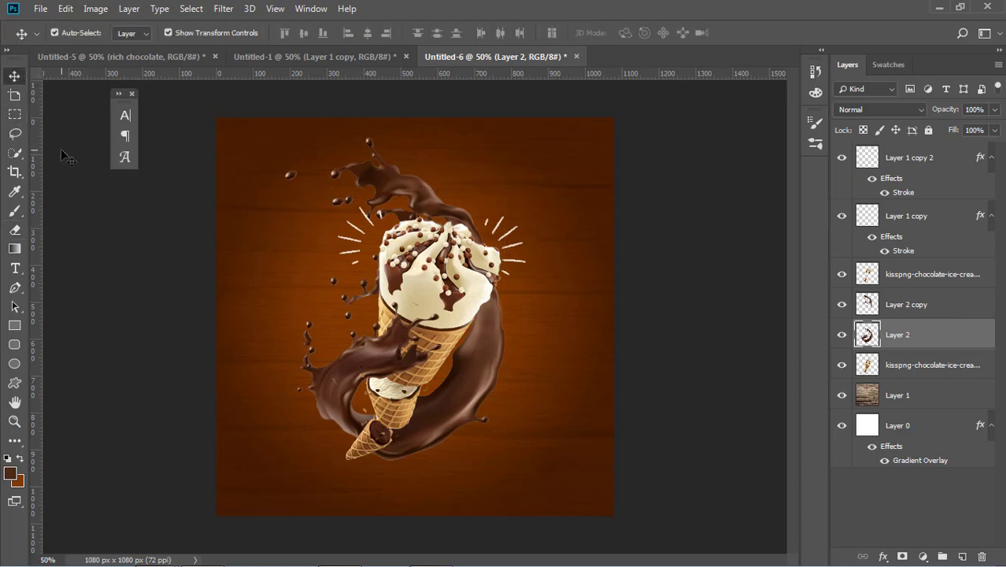
# Scale the ice cream, splash and both accent stroke layers together to about 94% and reposition them slightly lower on the background
pyautogui.click(87, 157)
pyautogui.click(937, 275)
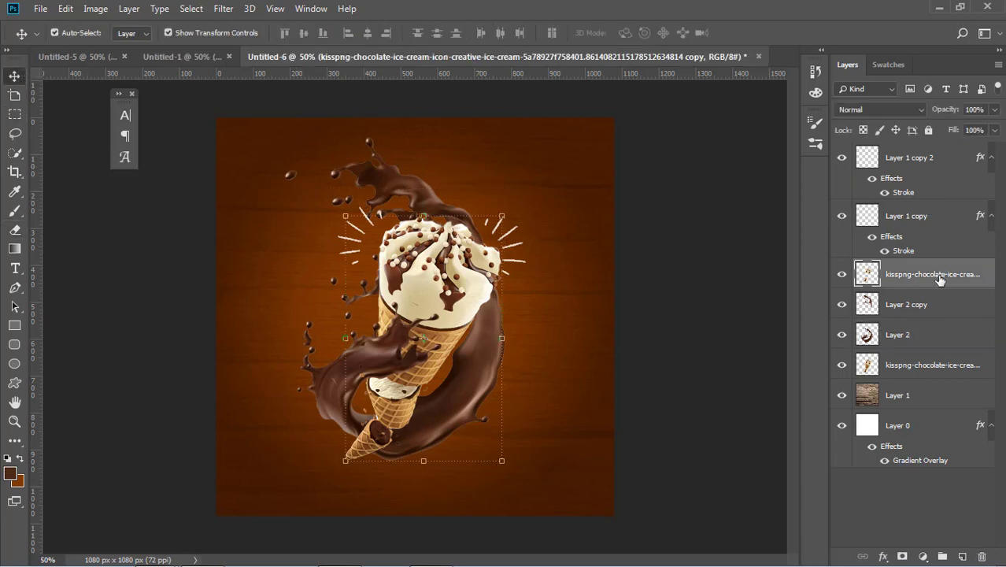
pyautogui.keyDown('ctrl'); pyautogui.click(913, 366); pyautogui.keyUp('ctrl')
pyautogui.keyDown('ctrl'); pyautogui.click(920, 334); pyautogui.keyUp('ctrl')
pyautogui.keyDown('ctrl'); pyautogui.click(921, 304); pyautogui.keyUp('ctrl')
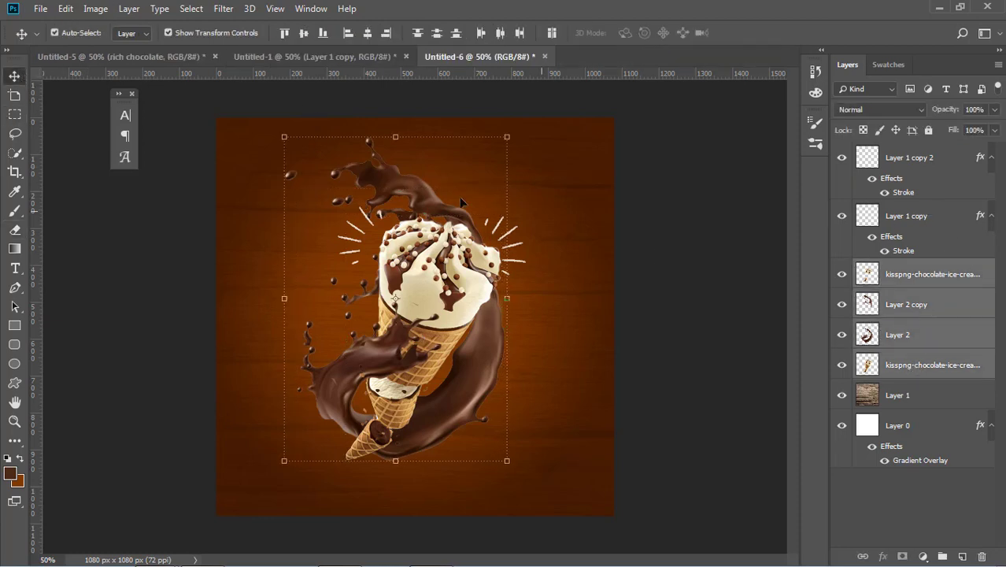
pyautogui.keyDown('ctrl'); pyautogui.click(919, 223); pyautogui.keyUp('ctrl')
pyautogui.keyDown('ctrl'); pyautogui.click(919, 166); pyautogui.keyUp('ctrl')
pyautogui.moveTo(525, 136); pyautogui.dragTo(511, 156)
pyautogui.moveTo(431, 275)
pyautogui.mouseDown()
pyautogui.moveTo(440, 266)
pyautogui.moveTo(439, 283)
pyautogui.mouseUp()
pyautogui.press('Return')
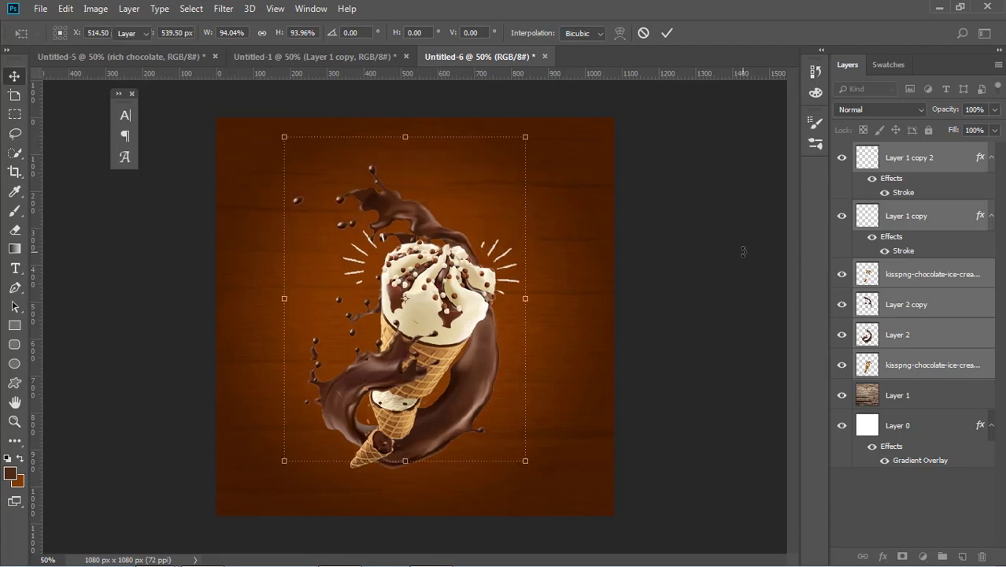
# Copy the RICH CHOCOLATE title from the Untitled-1 document into Untitled-6, placing it above the ice cream
pyautogui.click(313, 58)
pyautogui.moveTo(392, 162)
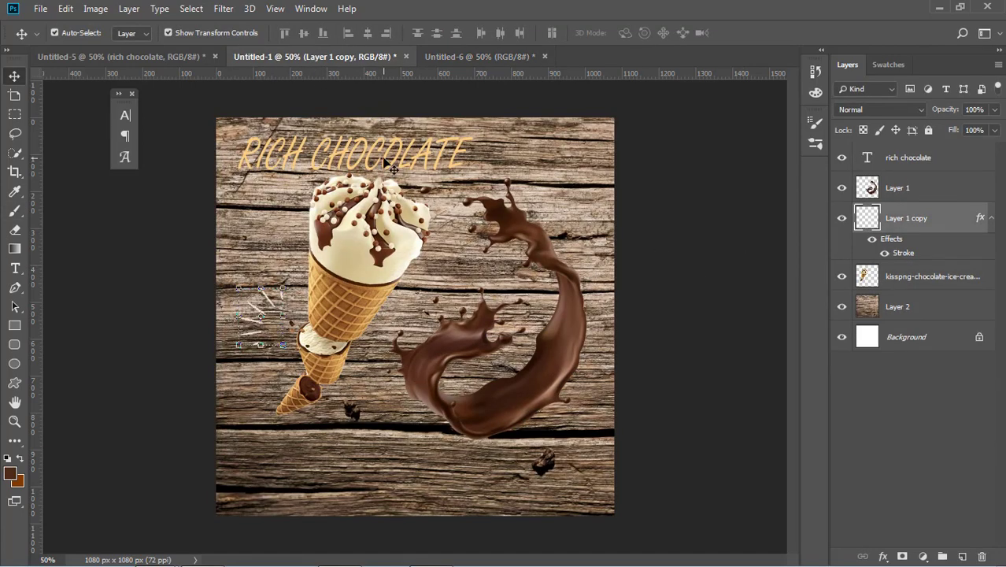
pyautogui.moveTo(392, 162); pyautogui.dragTo(439, 148)
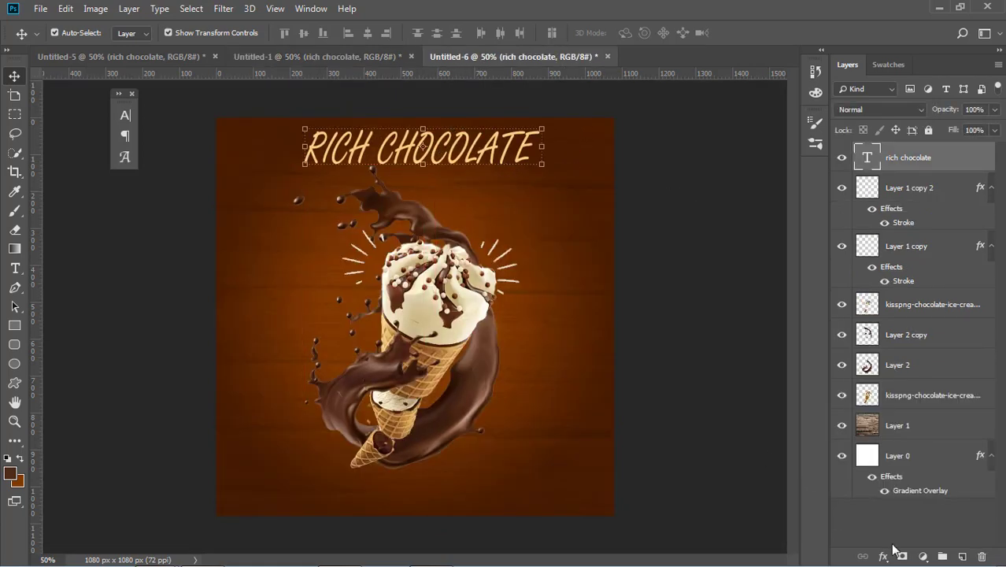
# Apply faux bold to the RICH CHOCOLATE title
pyautogui.click(883, 556)
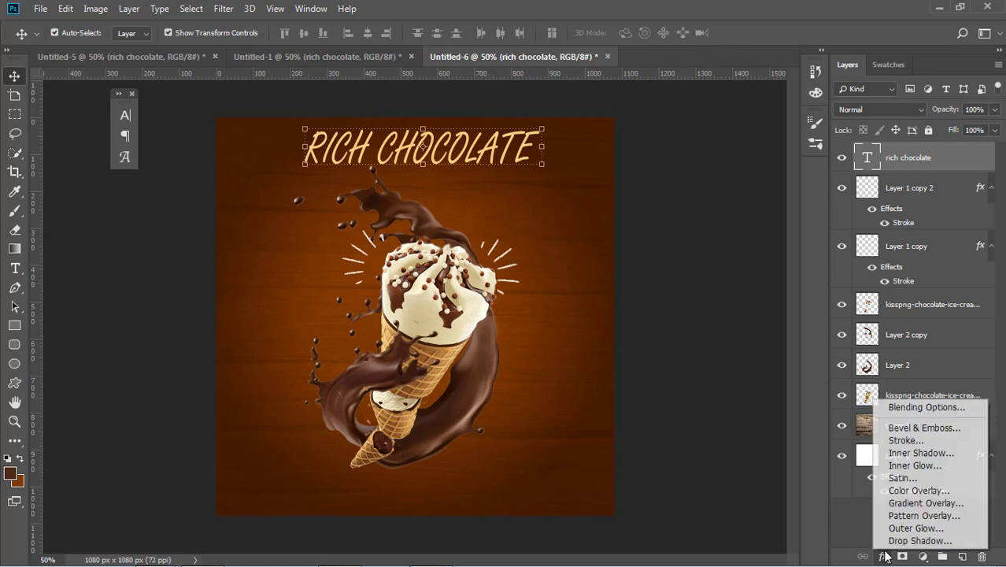
pyautogui.click(12, 273)
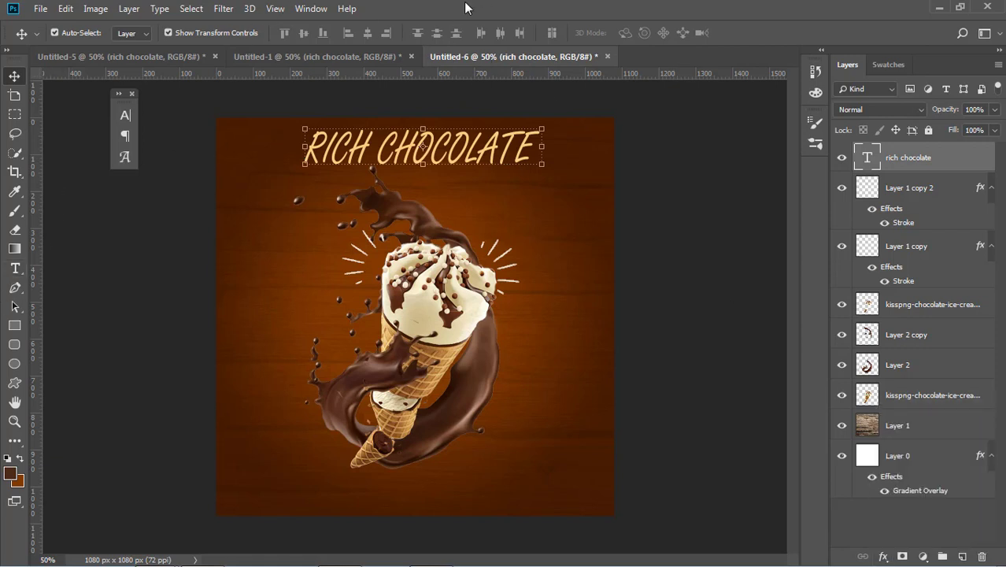
pyautogui.click(15, 268)
pyautogui.click(623, 33)
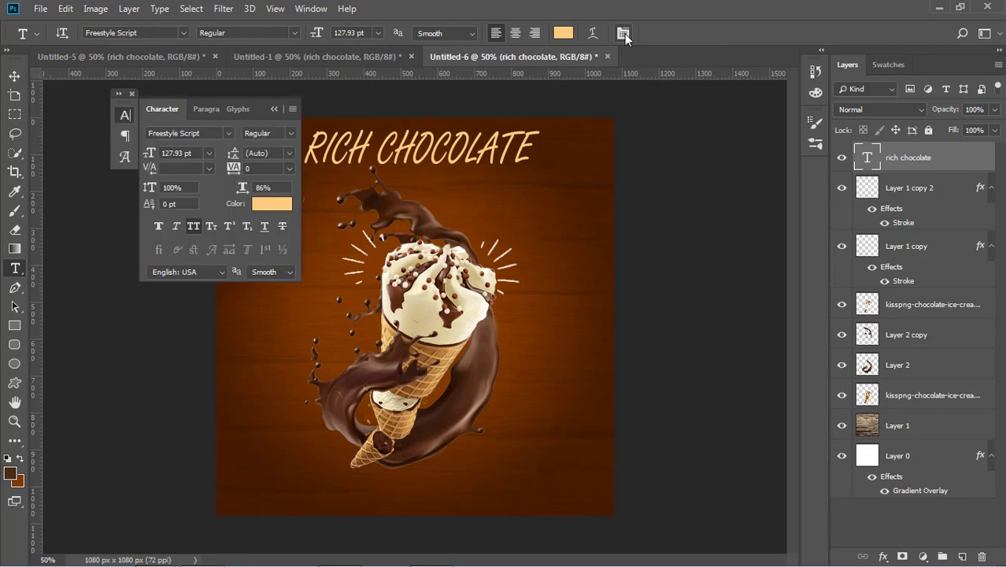
pyautogui.click(158, 228)
pyautogui.click(14, 76)
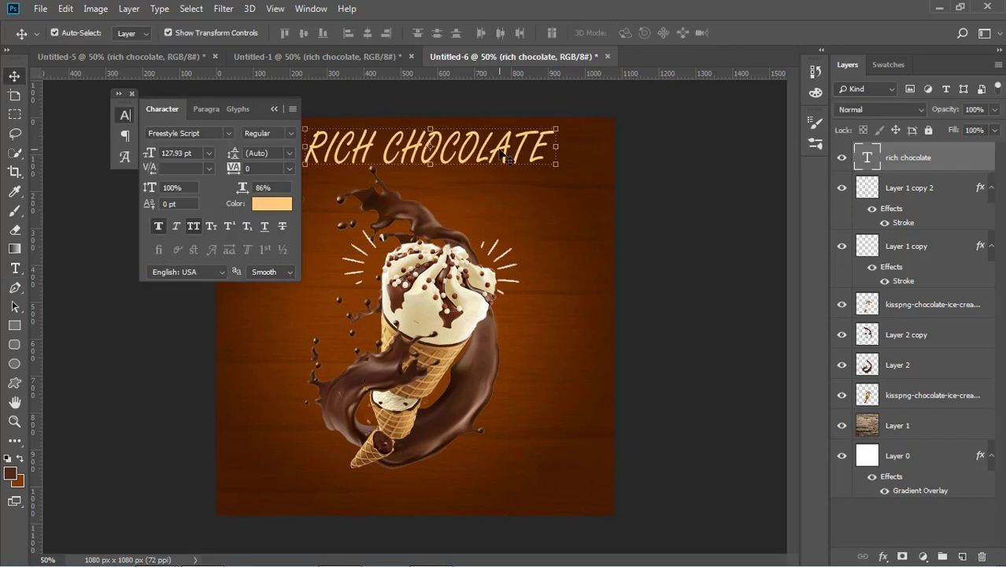
pyautogui.click(883, 556)
pyautogui.click(885, 542)
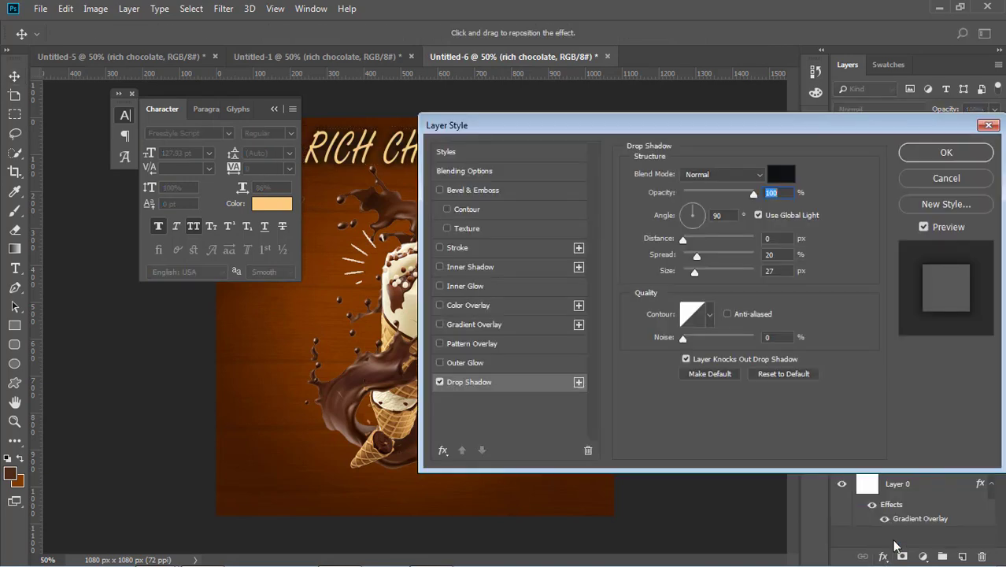
pyautogui.moveTo(688, 138); pyautogui.dragTo(841, 140)
pyautogui.moveTo(841, 284)
pyautogui.mouseDown()
pyautogui.moveTo(828, 284)
pyautogui.moveTo(856, 268)
pyautogui.moveTo(836, 284)
pyautogui.mouseUp()
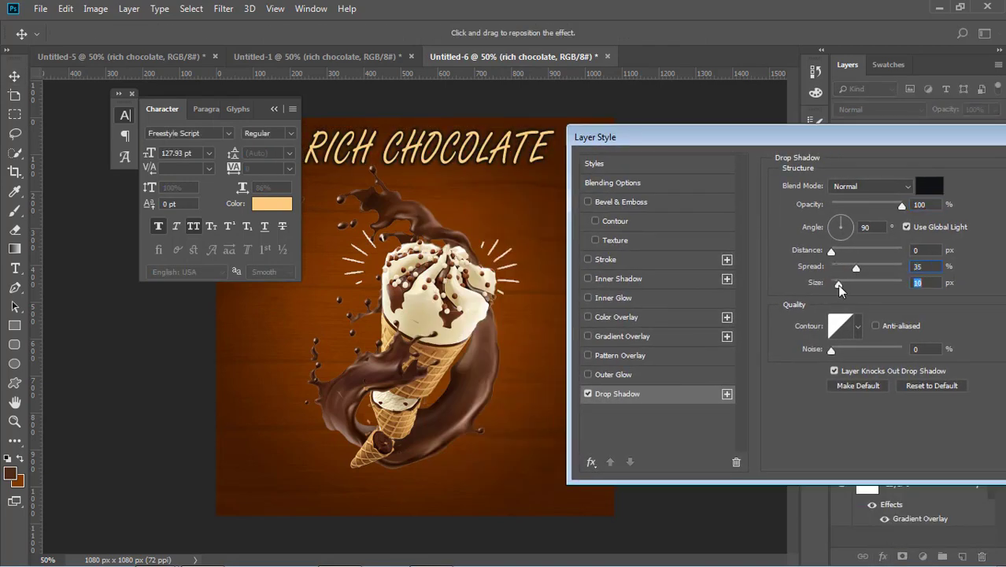
pyautogui.click(922, 186)
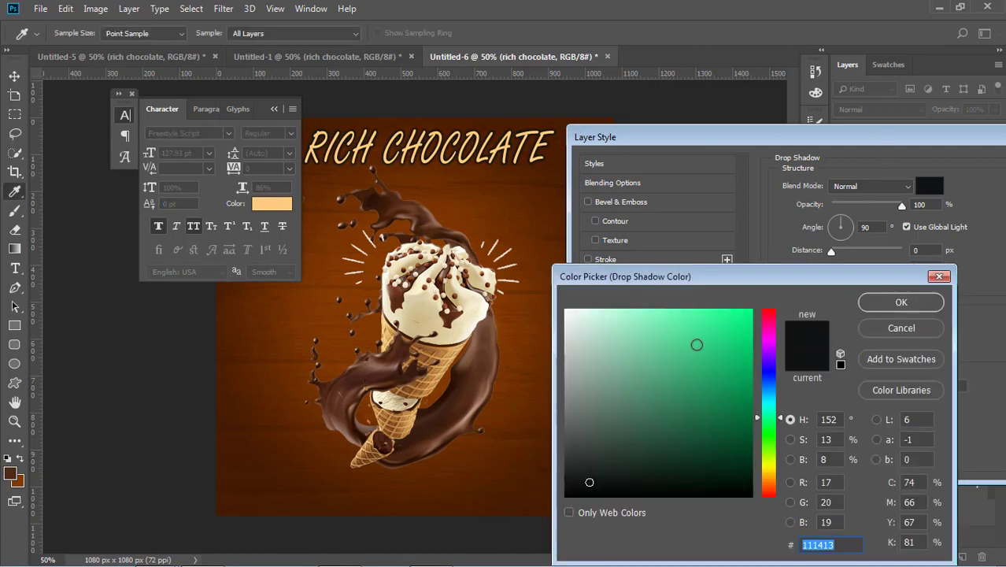
pyautogui.write('ffffff')
pyautogui.click(871, 304)
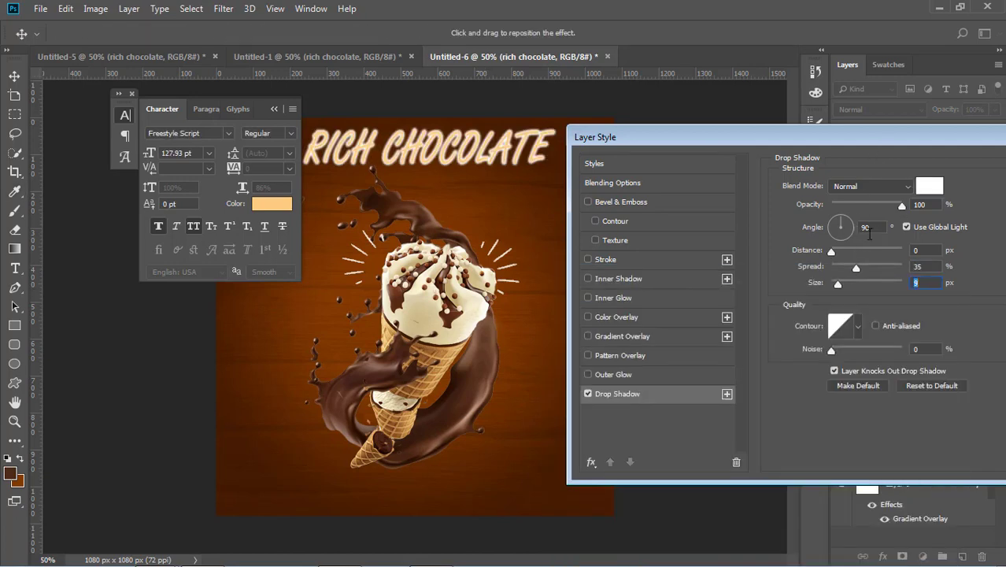
pyautogui.moveTo(856, 267); pyautogui.dragTo(833, 267)
pyautogui.moveTo(910, 139); pyautogui.dragTo(802, 138)
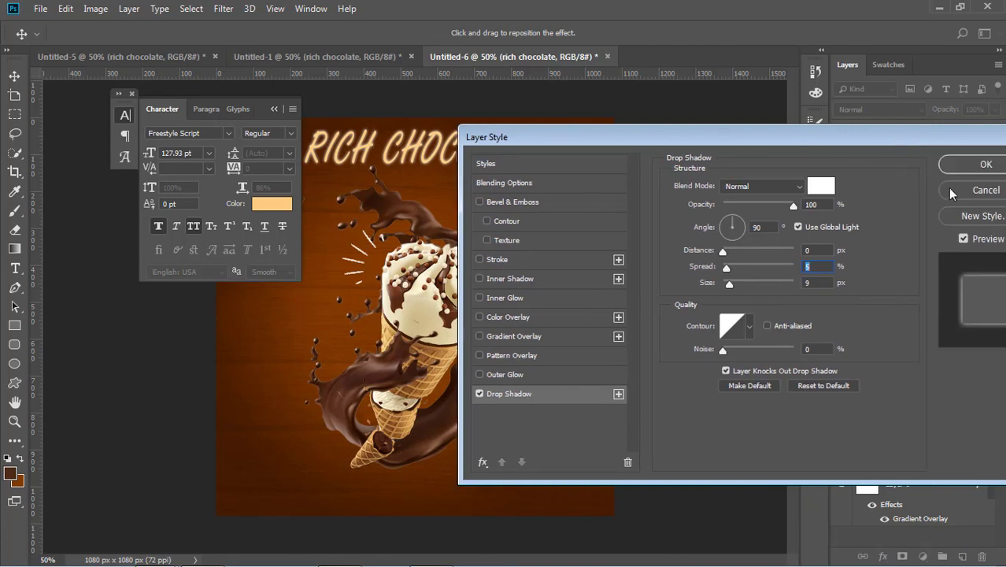
pyautogui.click(951, 190)
# Add a white 6 px outside Stroke effect at 100% opacity to the RICH CHOCOLATE title
pyautogui.click(883, 556)
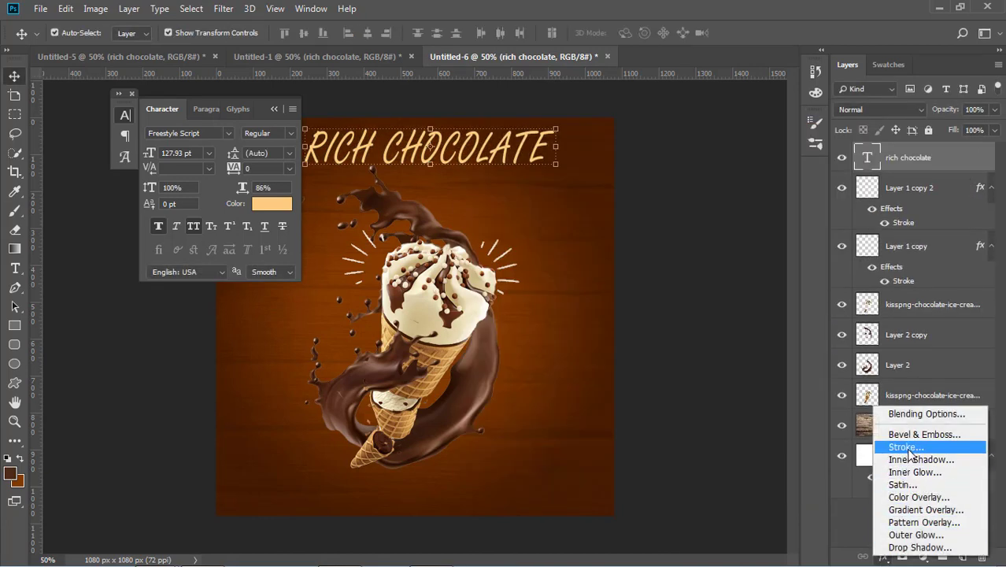
pyautogui.click(905, 447)
pyautogui.moveTo(665, 137); pyautogui.dragTo(736, 161)
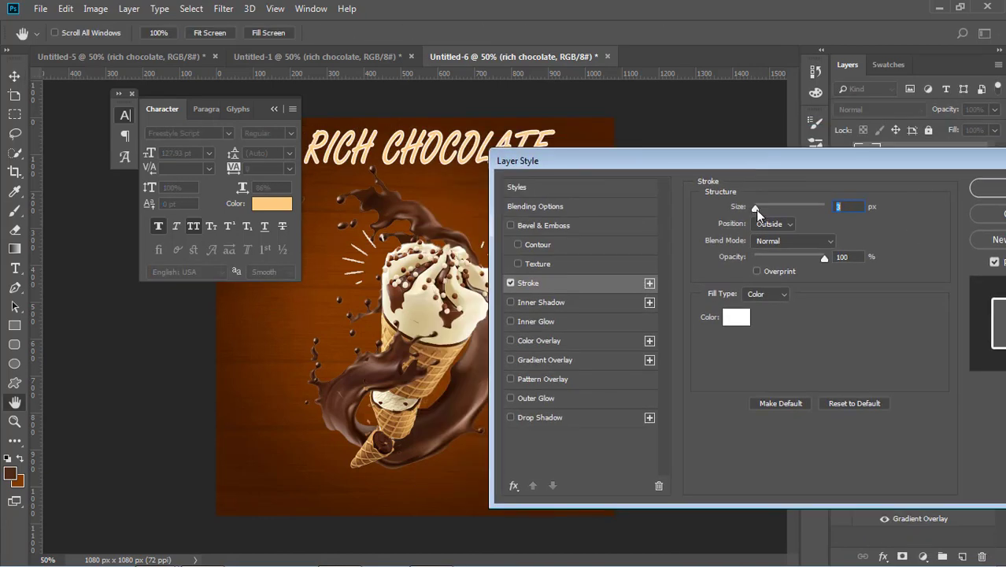
pyautogui.moveTo(754, 210)
pyautogui.mouseDown()
pyautogui.moveTo(775, 207)
pyautogui.moveTo(756, 207)
pyautogui.mouseUp()
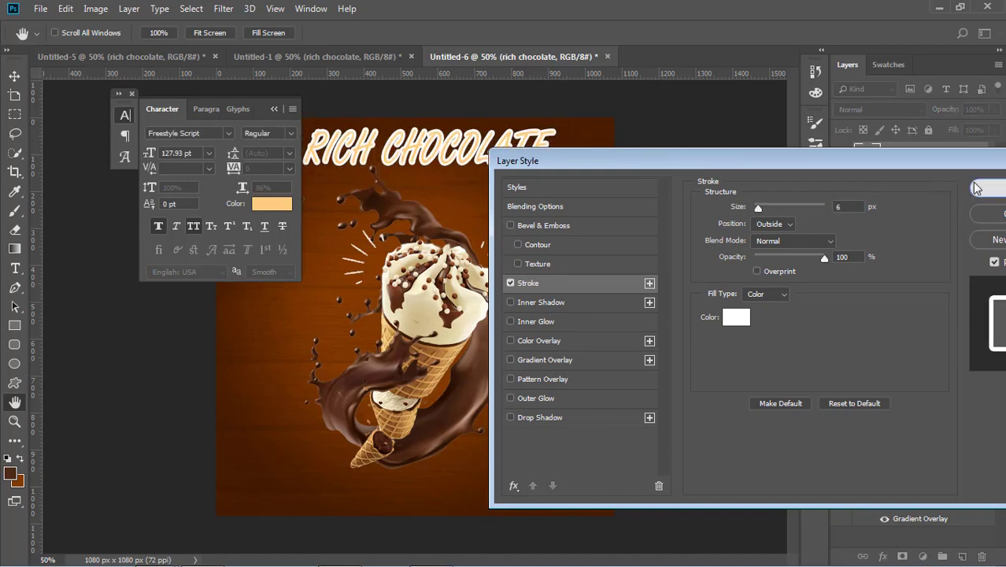
pyautogui.click(990, 189)
pyautogui.click(510, 153)
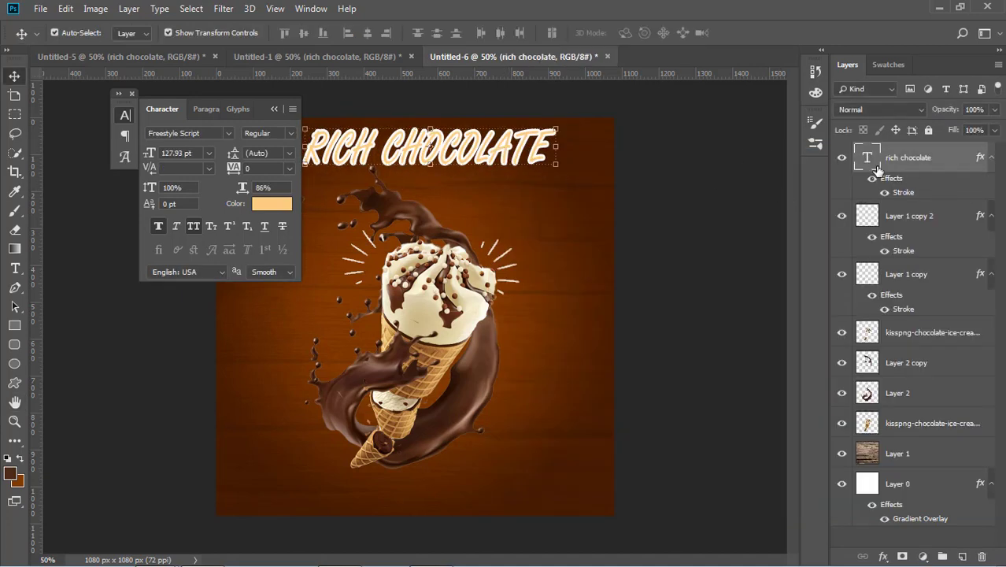
# Recolour the RICH CHOCOLATE title to dark brown 471c00, sampled from the upper right of the background
pyautogui.click(15, 270)
pyautogui.click(606, 33)
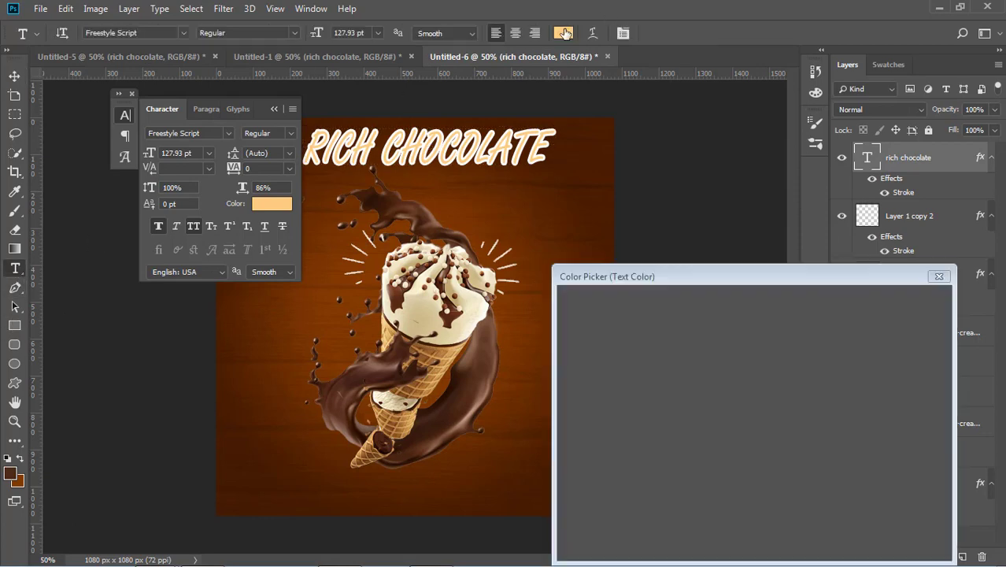
pyautogui.click(606, 129)
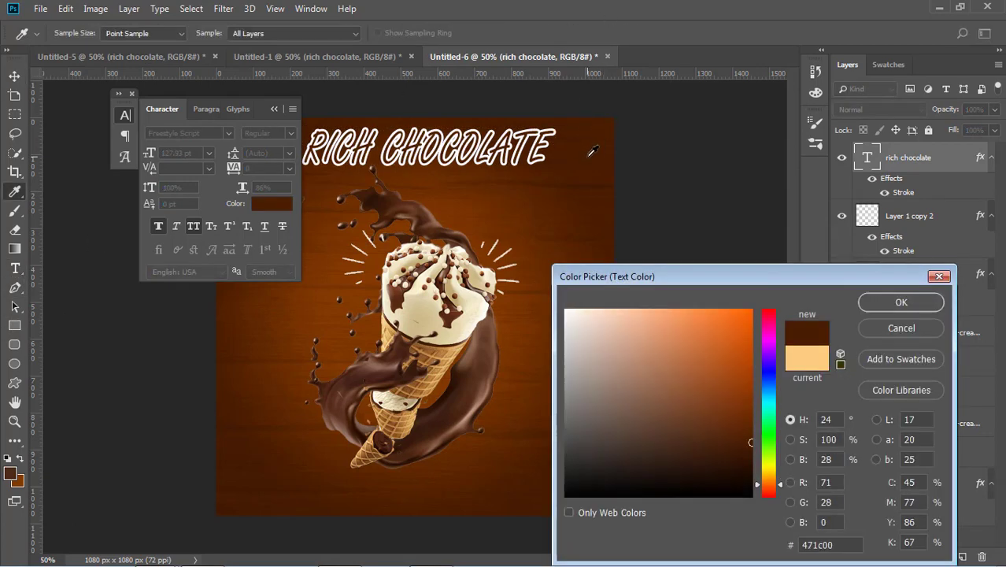
pyautogui.click(897, 303)
# Set the size of the RICH CHOCOLATE title's Stroke effect to 4 px and deselect the title
pyautogui.doubleClick(903, 200)
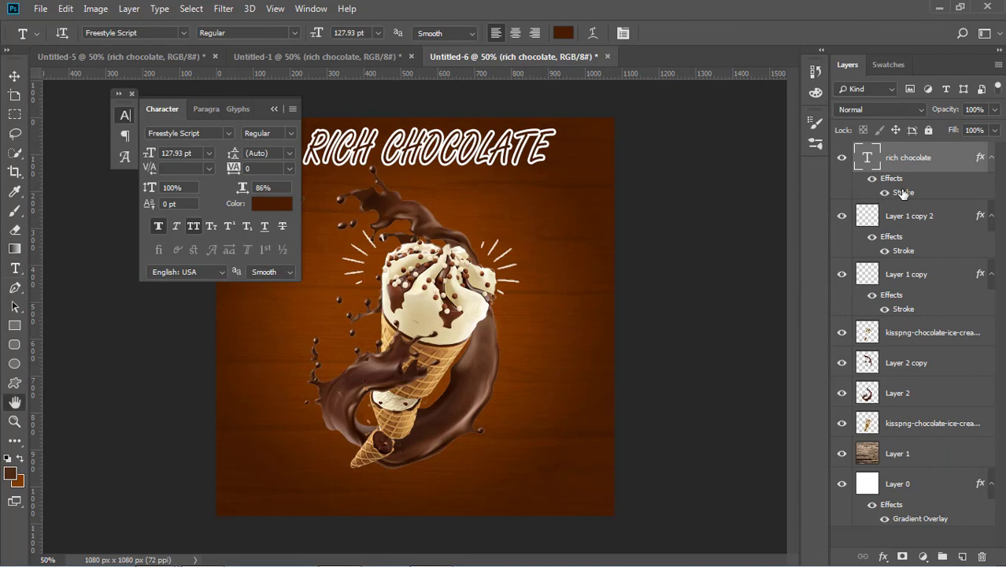
pyautogui.write('3')
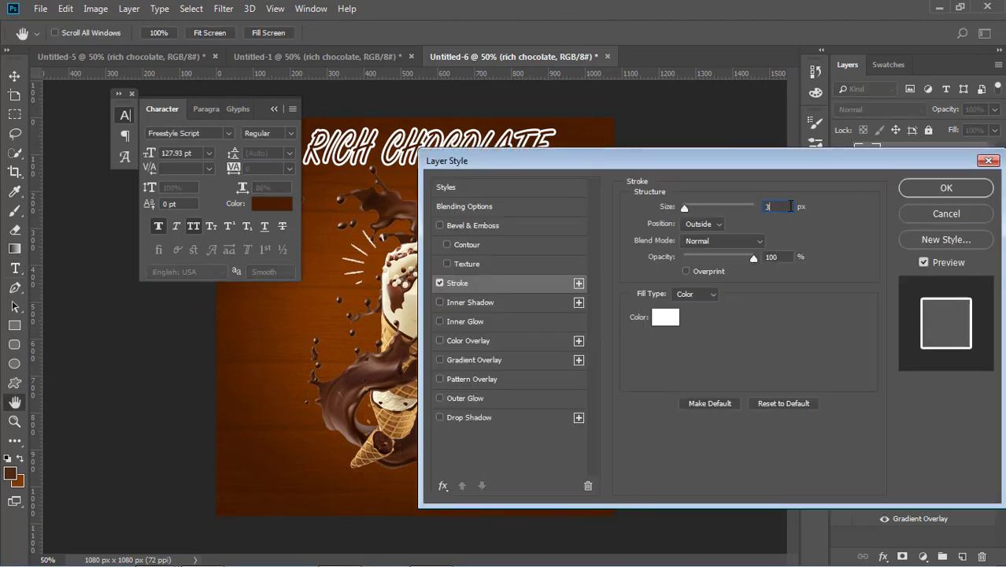
pyautogui.write('4')
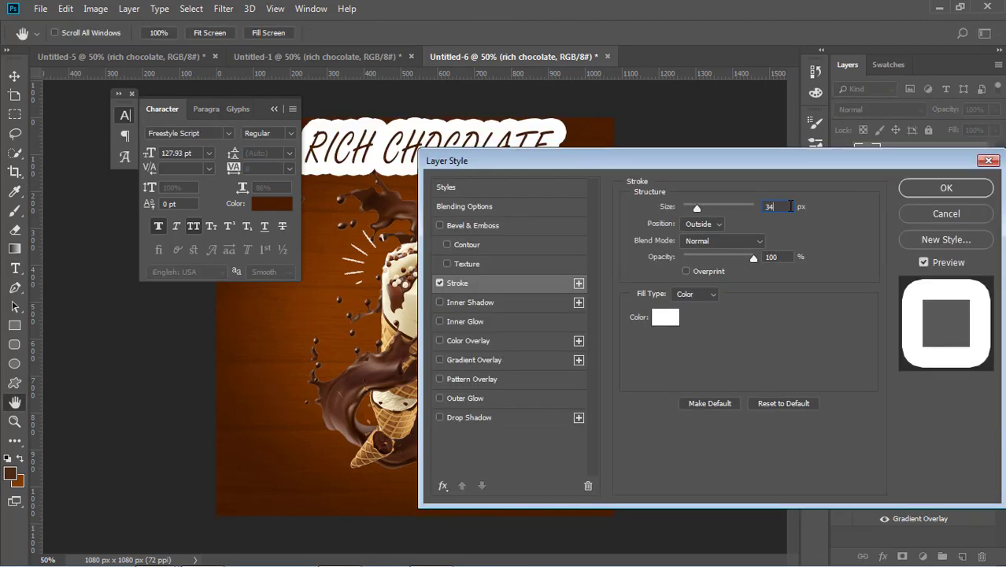
pyautogui.press('BackSpace')
pyautogui.press('BackSpace')
pyautogui.write('4')
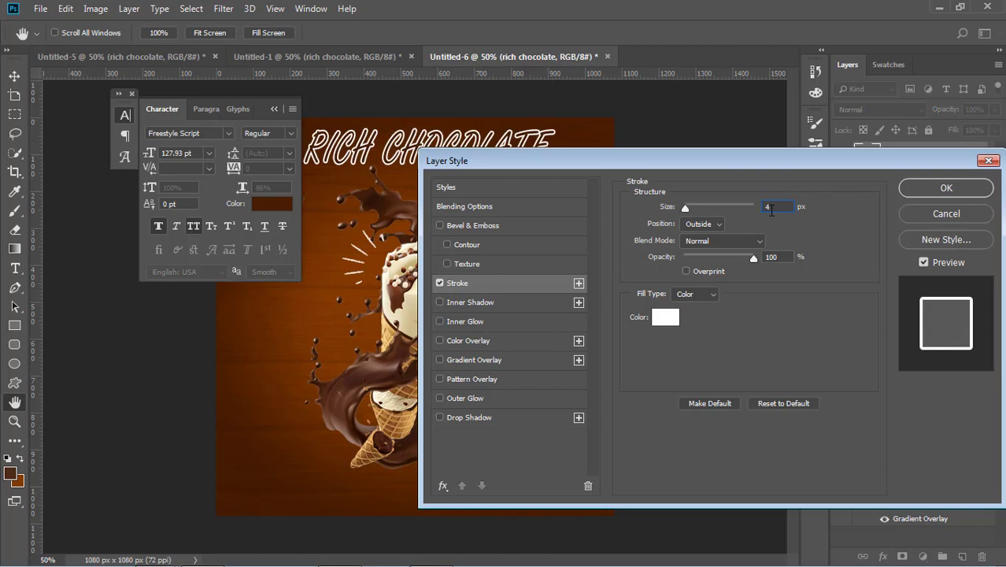
pyautogui.click(946, 188)
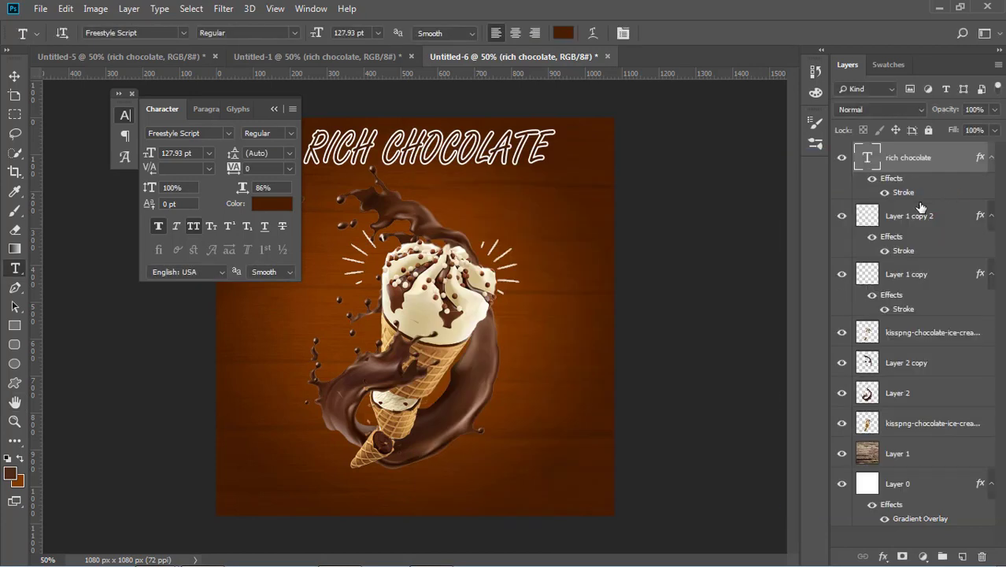
pyautogui.click(14, 75)
pyautogui.click(134, 303)
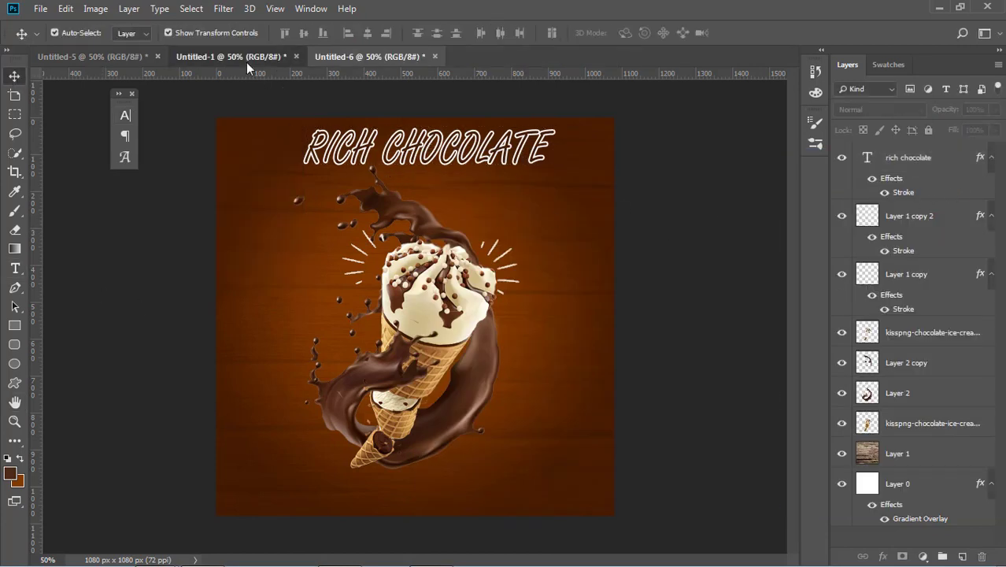
# Copy the CLASSIC TASTE and PREMIUM INGREDIENTS text layers from Untitled-1 into Untitled-6 and place them in the artwork's lower right corner
pyautogui.click(247, 59)
pyautogui.click(401, 464)
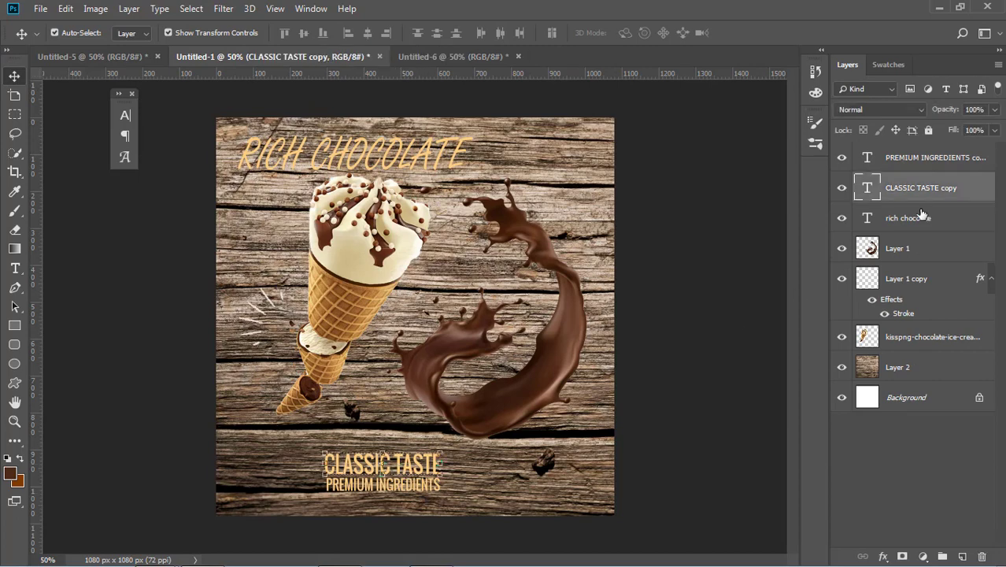
pyautogui.keyDown('shift'); pyautogui.click(927, 158); pyautogui.keyUp('shift')
pyautogui.moveTo(409, 471); pyautogui.dragTo(538, 426)
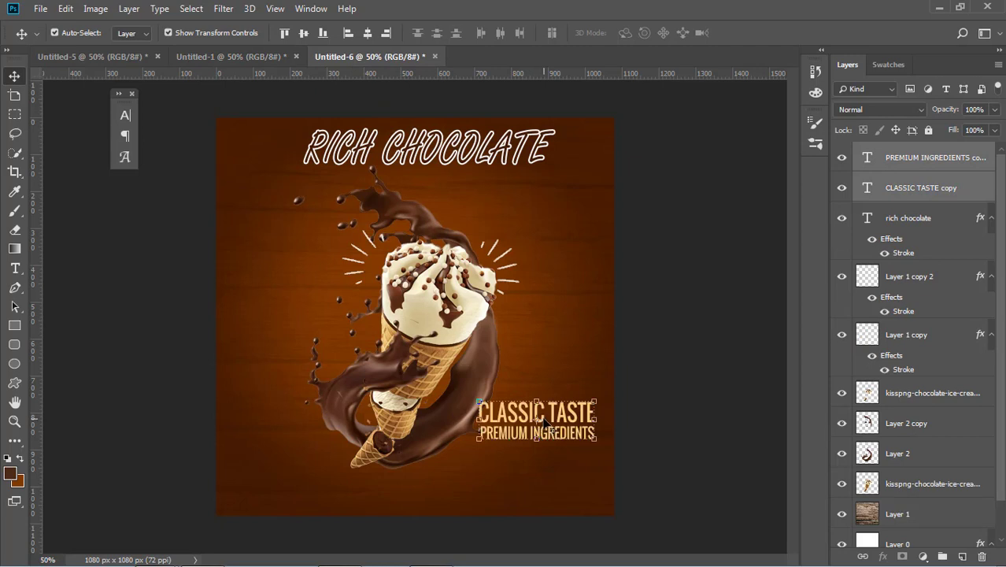
pyautogui.hotkey('ctrl', 't')
pyautogui.press('Return')
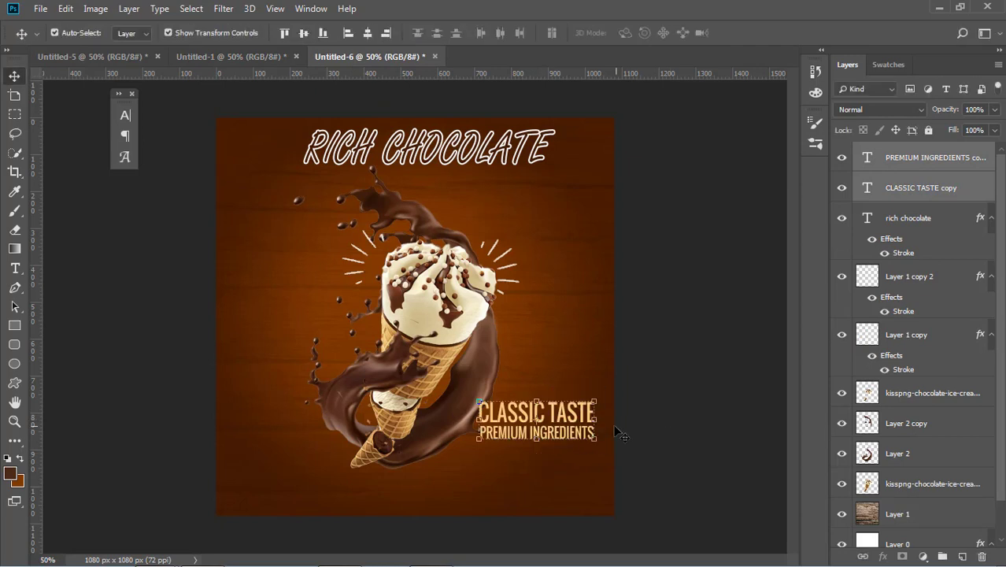
pyautogui.moveTo(574, 420); pyautogui.dragTo(583, 479)
pyautogui.click(702, 458)
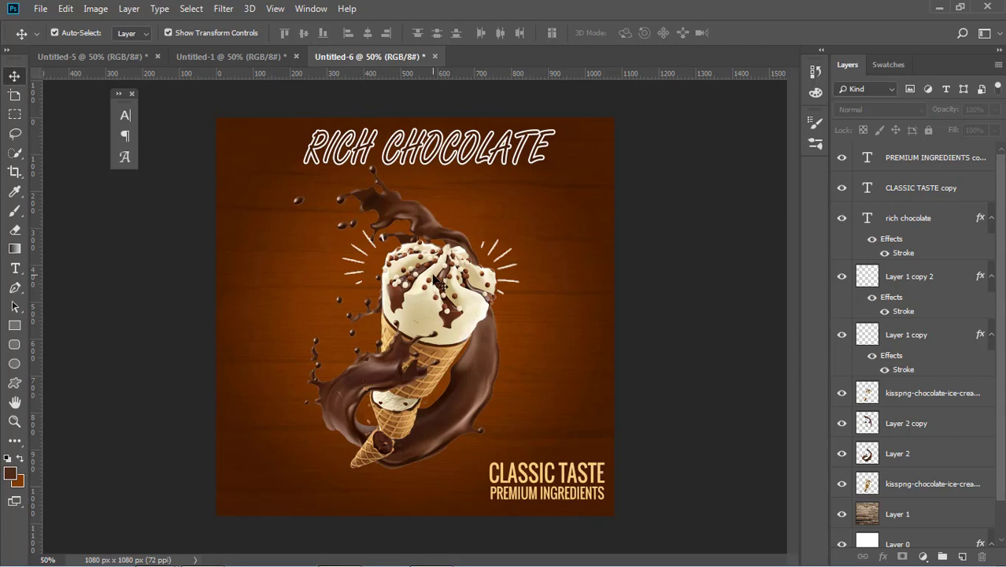
# Add a CLASSIC CHICOLATE text line in 12.75 pt Oswald Regular near the artwork's lower left corner, matching the CLASSIC TASTE text colour
pyautogui.click(432, 161)
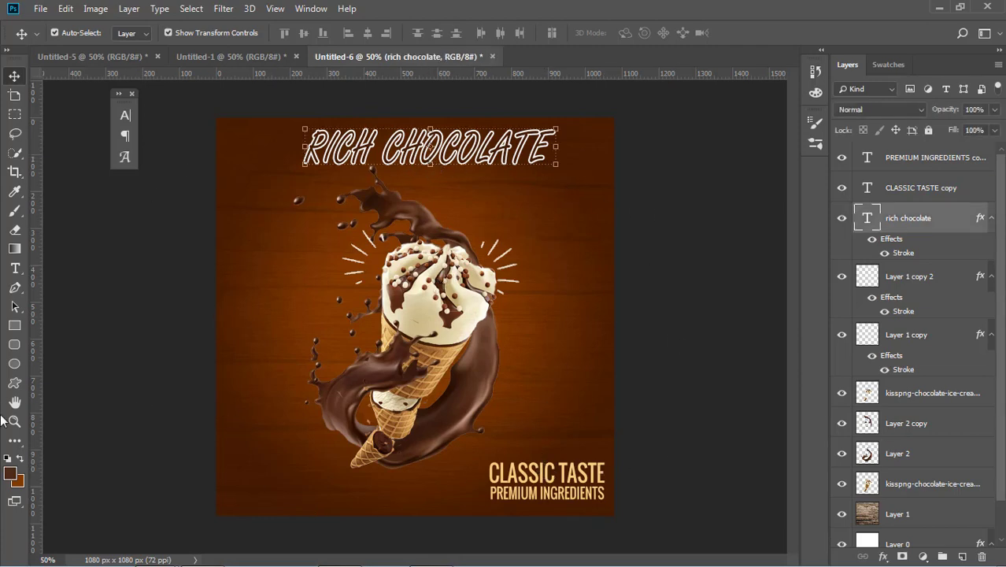
pyautogui.click(15, 268)
pyautogui.doubleClick(499, 465)
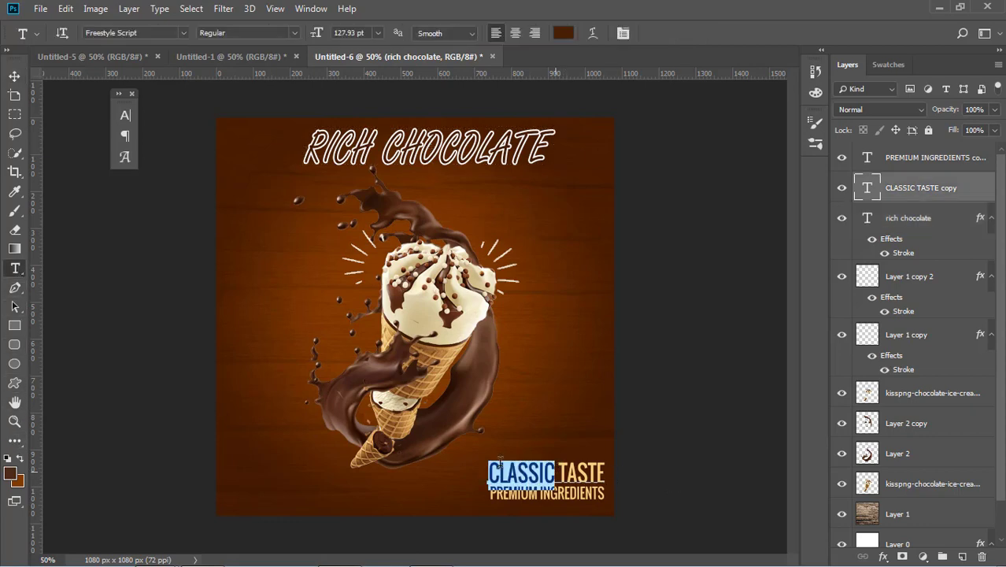
pyautogui.hotkey('ctrl', 'Return')
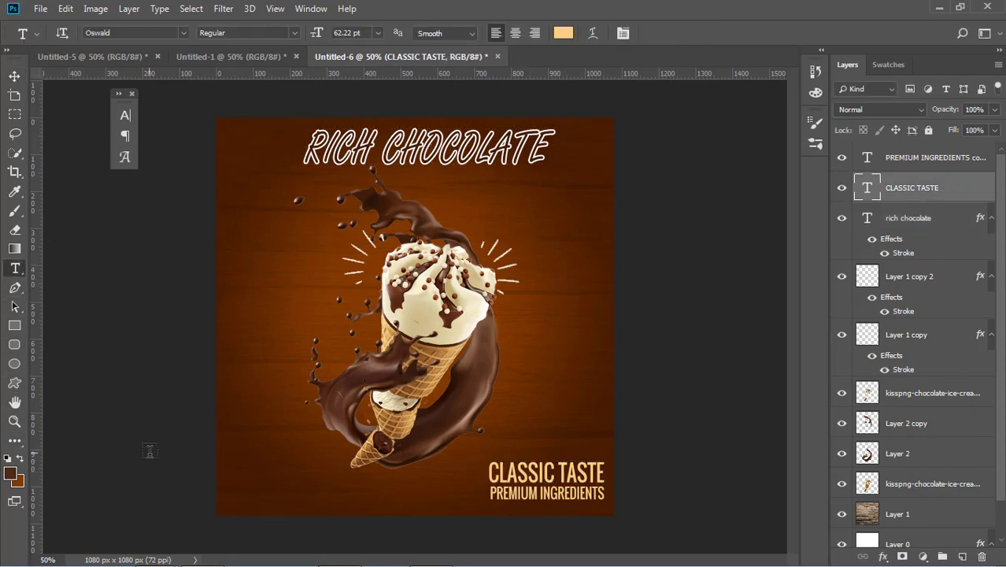
pyautogui.click(235, 490)
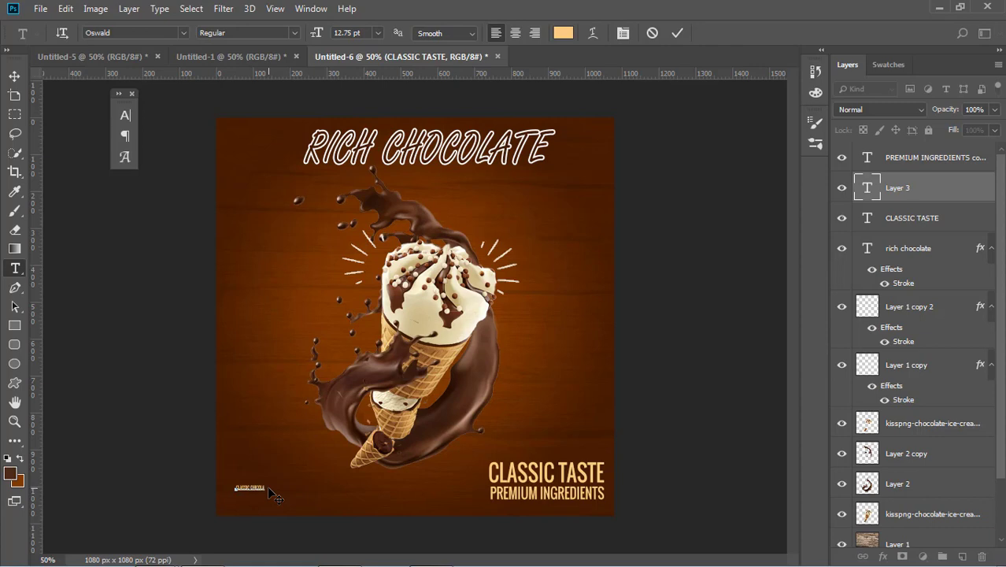
pyautogui.click(14, 75)
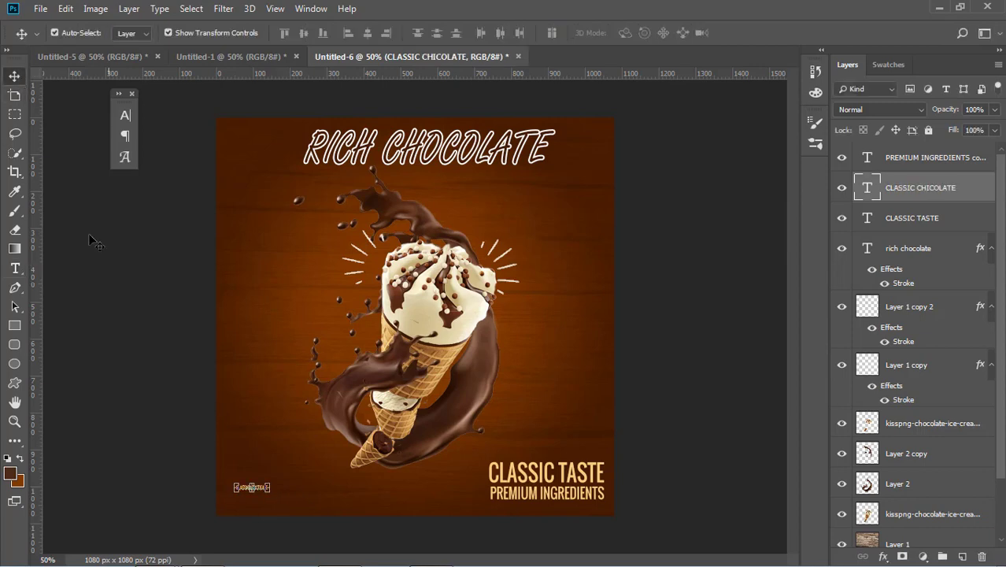
# Enlarge the CLASSIC CHICOLATE text to about 340% in the artwork's lower left corner and deselect it
pyautogui.click(260, 487)
pyautogui.moveTo(277, 482); pyautogui.dragTo(307, 488)
pyautogui.press('Return')
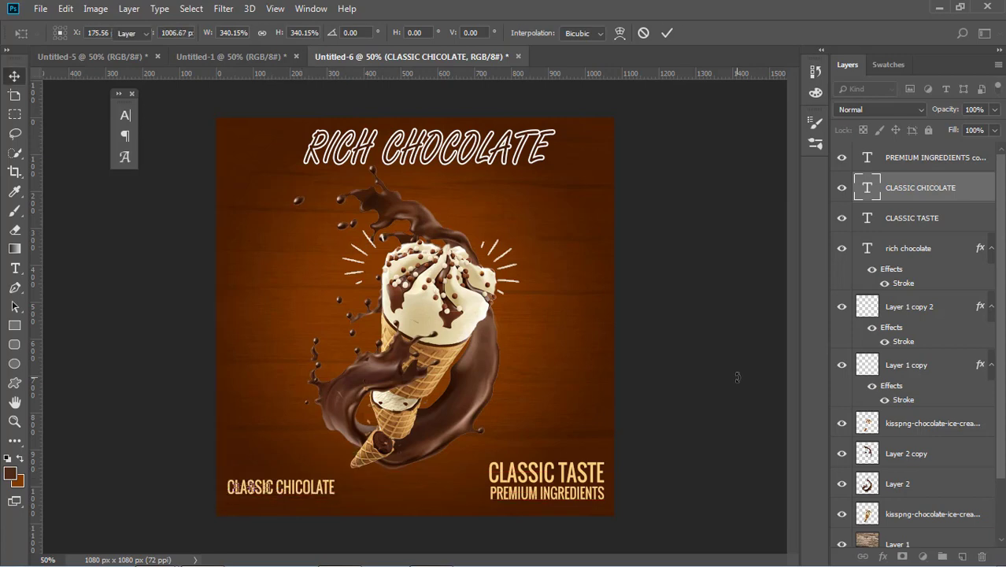
pyautogui.click(711, 373)
pyautogui.moveTo(432, 149); pyautogui.dragTo(435, 151)
pyautogui.click(698, 391)
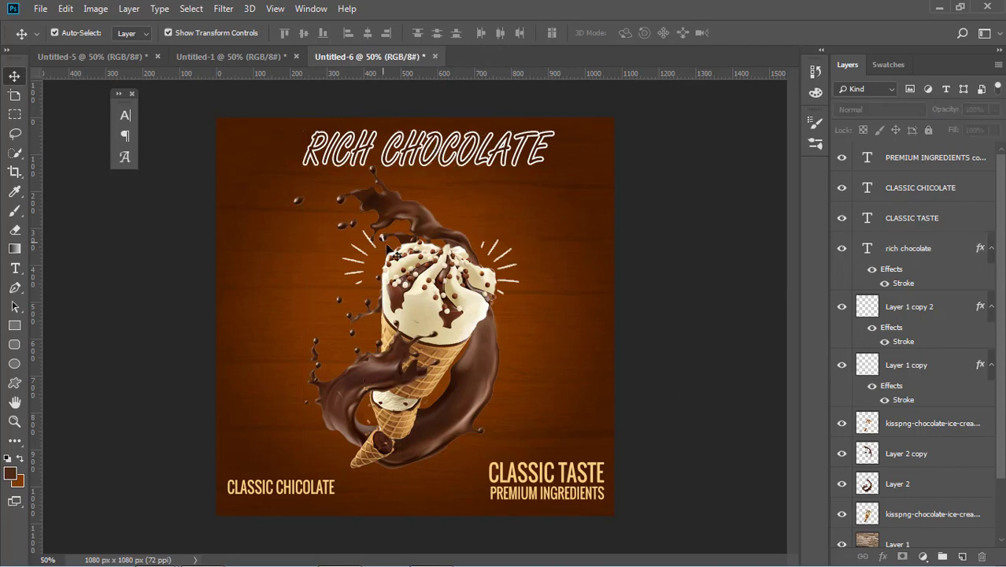
# Nudge the two cone layers and both chocolate splash layers together slightly to the right
pyautogui.scroll(-3, 920, 413)
pyautogui.click(924, 361)
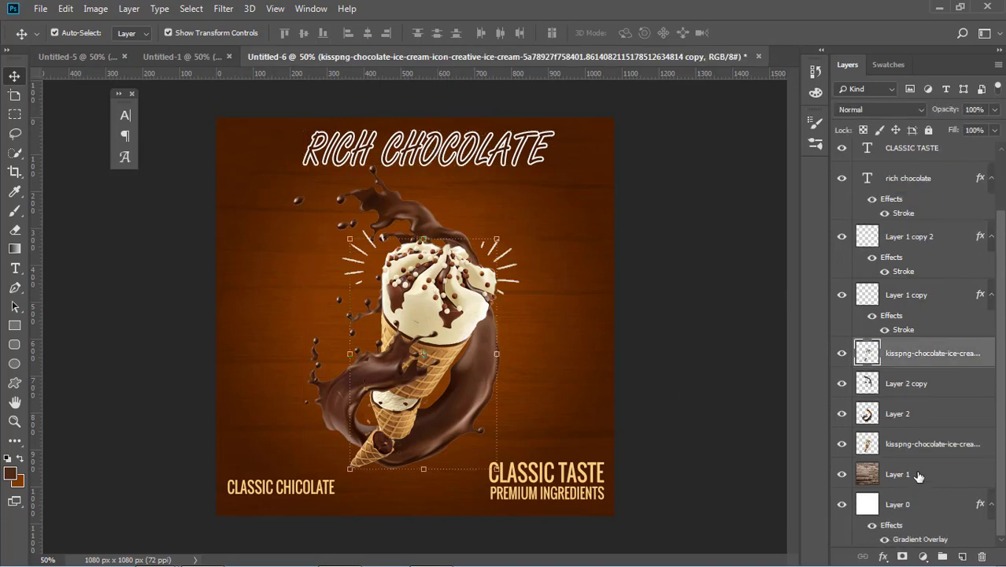
pyautogui.keyDown('shift'); pyautogui.click(928, 444); pyautogui.keyUp('shift')
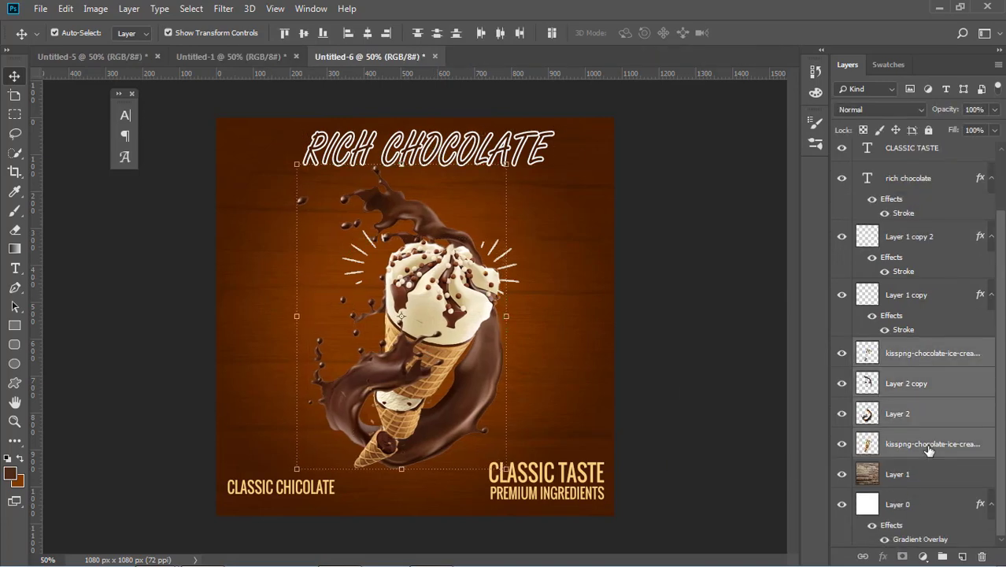
pyautogui.press('Right')
pyautogui.press('Right')
pyautogui.press('Right')
pyautogui.press('Right')
pyautogui.press('Right')
pyautogui.press('Right')
pyautogui.press('Right')
pyautogui.press('Right')
pyautogui.press('Right')
pyautogui.press('Right')
pyautogui.press('Right')
pyautogui.press('Right')
pyautogui.press('Right')
pyautogui.press('Right')
pyautogui.press('Right')
pyautogui.press('Right')
pyautogui.press('Right')
pyautogui.press('Right')
pyautogui.press('Right')
pyautogui.press('Right')
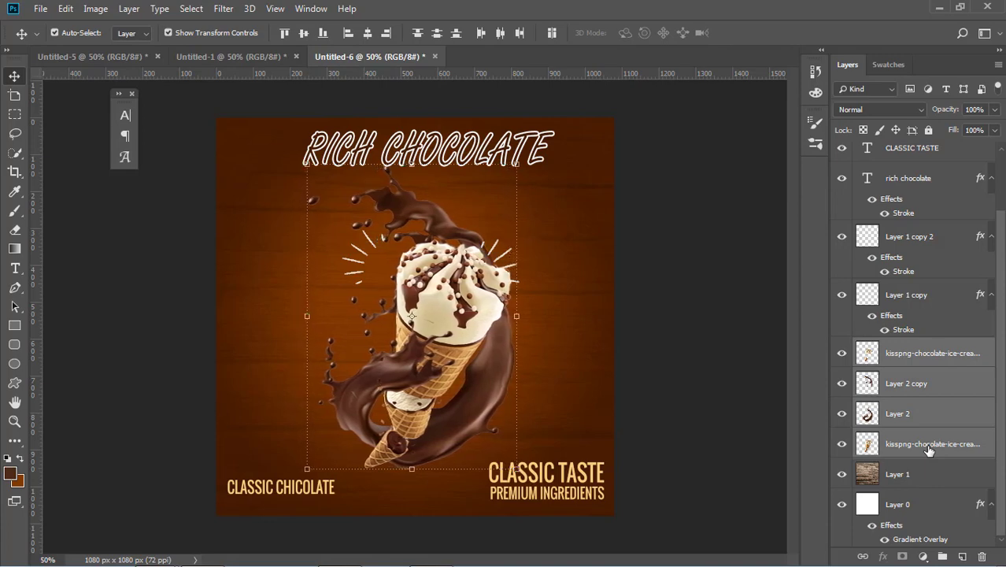
pyautogui.click(725, 351)
# Nudge the accent strokes on the cone's left side rightward, closer to the ice cream
pyautogui.click(917, 389)
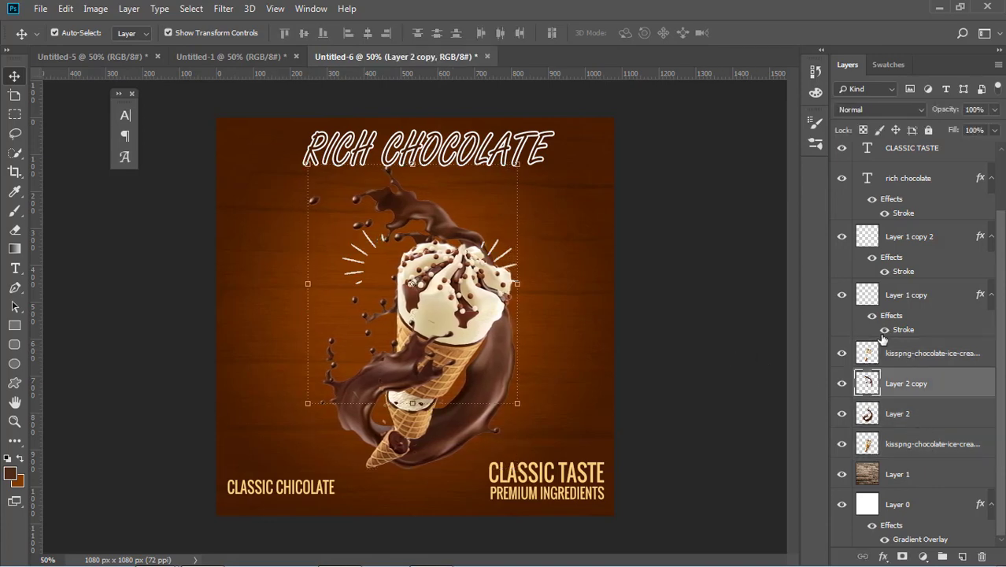
pyautogui.click(917, 299)
pyautogui.press('Right')
pyautogui.press('Right')
pyautogui.press('Right')
pyautogui.press('Right')
pyautogui.press('Right')
pyautogui.press('Right')
pyautogui.press('Right')
pyautogui.press('Right')
pyautogui.press('Right')
pyautogui.press('Right')
pyautogui.press('Right')
pyautogui.press('Right')
pyautogui.press('Right')
pyautogui.press('Right')
pyautogui.press('Right')
pyautogui.press('Right')
pyautogui.press('Right')
pyautogui.press('Right')
pyautogui.press('Right')
pyautogui.press('Right')
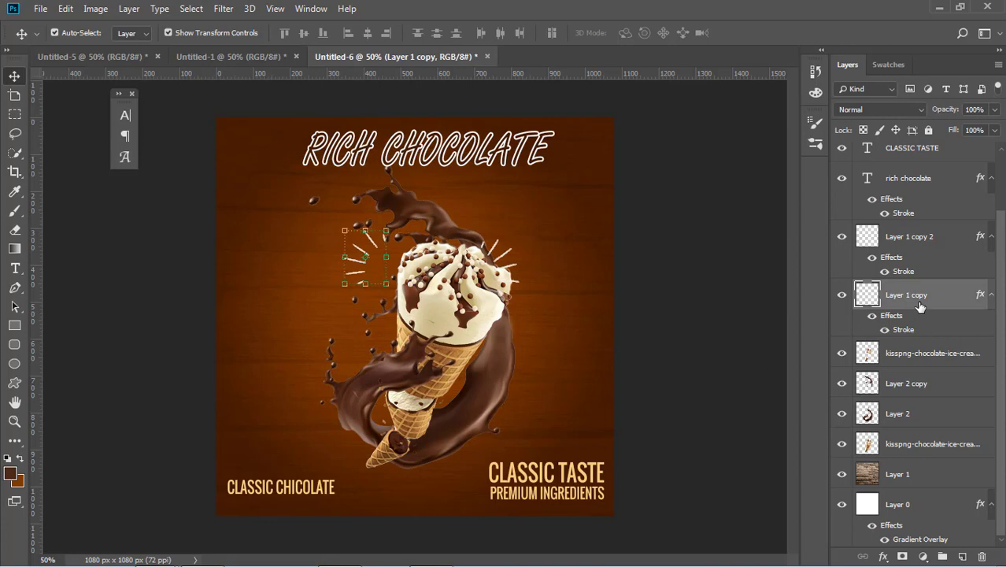
# Nudge the accent strokes on the cone's right side rightward until they clear the ice cream, and deselect them
pyautogui.click(924, 237)
pyautogui.press('Right')
pyautogui.press('Right')
pyautogui.press('Right')
pyautogui.press('Right')
pyautogui.press('Right')
pyautogui.press('Right')
pyautogui.press('Right')
pyautogui.press('Right')
pyautogui.press('Right')
pyautogui.press('Right')
pyautogui.press('Right')
pyautogui.press('Right')
pyautogui.press('Right')
pyautogui.press('Right')
pyautogui.press('Right')
pyautogui.press('Right')
pyautogui.press('Right')
pyautogui.press('Right')
pyautogui.press('Right')
pyautogui.press('Right')
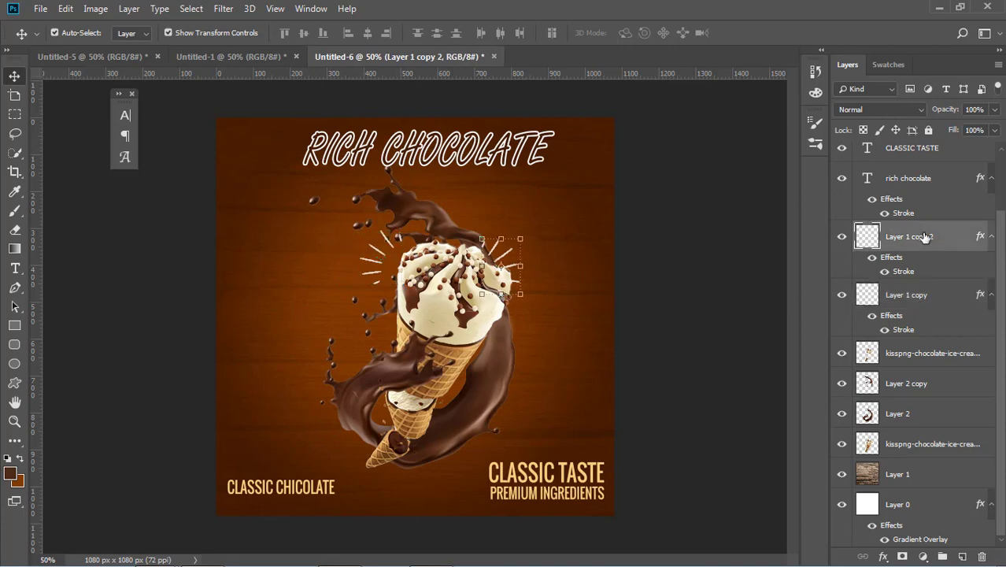
pyautogui.press('Right')
pyautogui.press('Right')
pyautogui.press('Right')
pyautogui.press('Right')
pyautogui.press('Right')
pyautogui.press('Right')
pyautogui.press('Right')
pyautogui.press('Right')
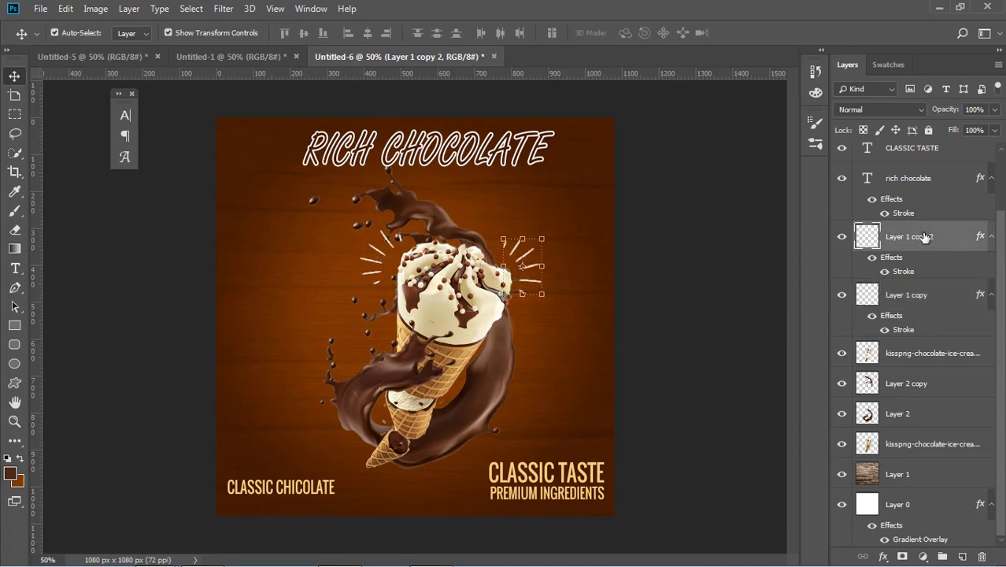
pyautogui.click(748, 294)
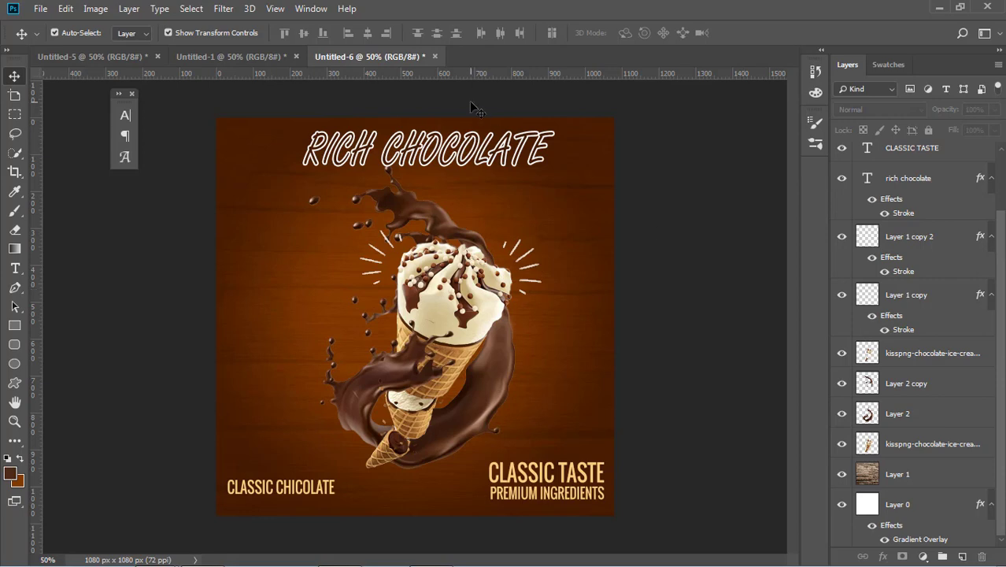
pyautogui.click(485, 162)
pyautogui.click(881, 555)
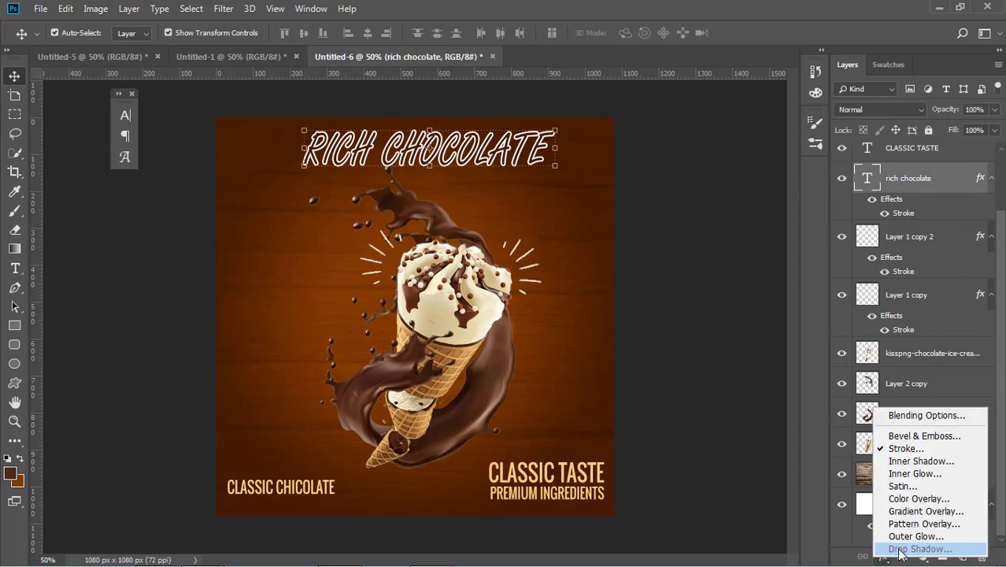
pyautogui.click(899, 551)
pyautogui.moveTo(696, 291); pyautogui.dragTo(694, 289)
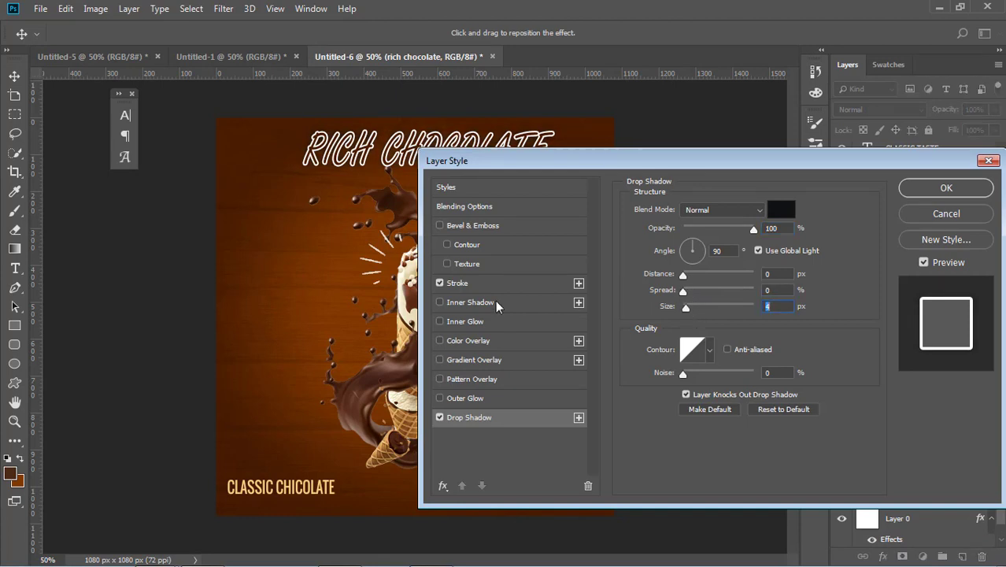
pyautogui.click(462, 283)
pyautogui.click(439, 283)
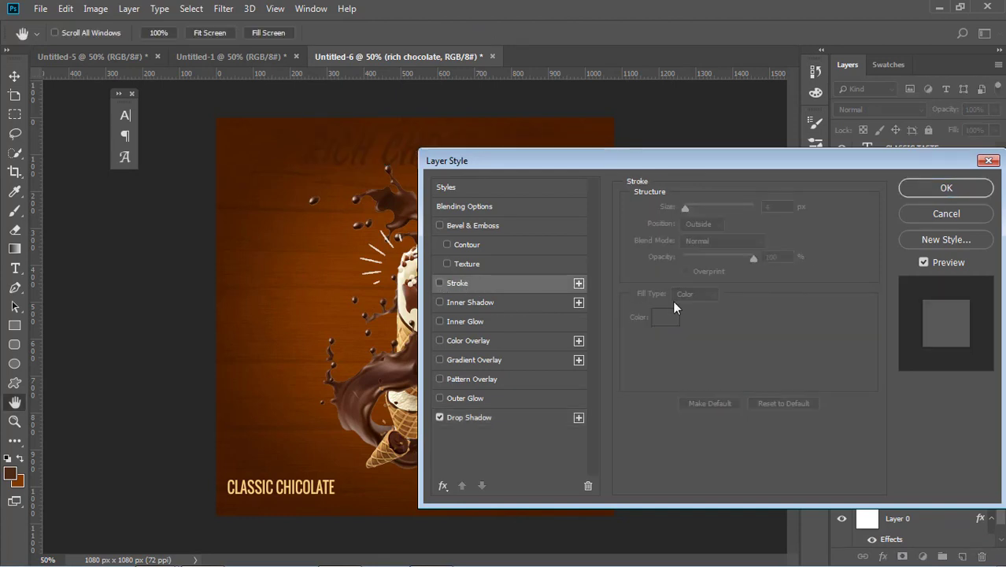
pyautogui.press('Escape')
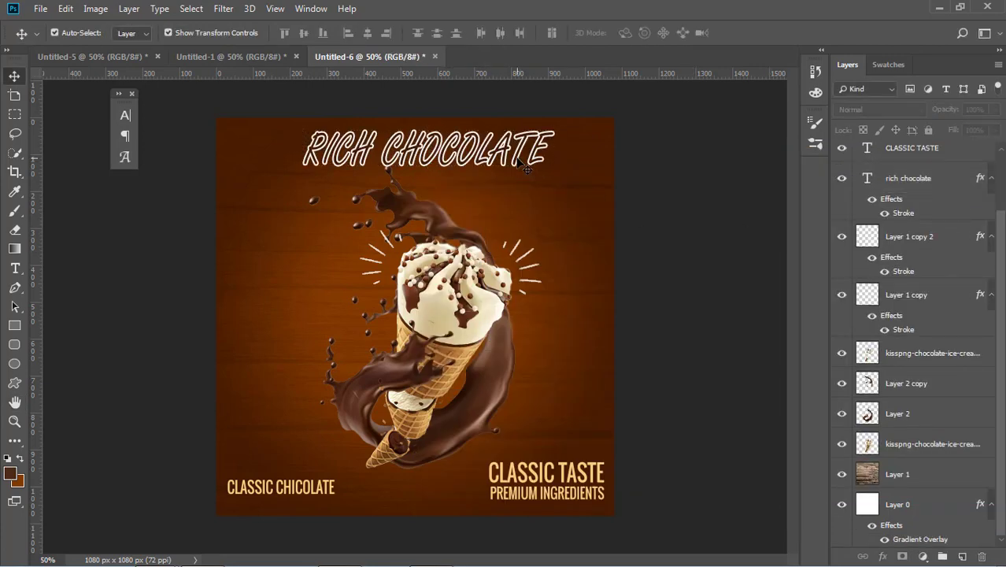
# Move the RICH CHOCOLATE title slightly left and preview the artwork in full-screen mode
pyautogui.moveTo(519, 162); pyautogui.dragTo(514, 162)
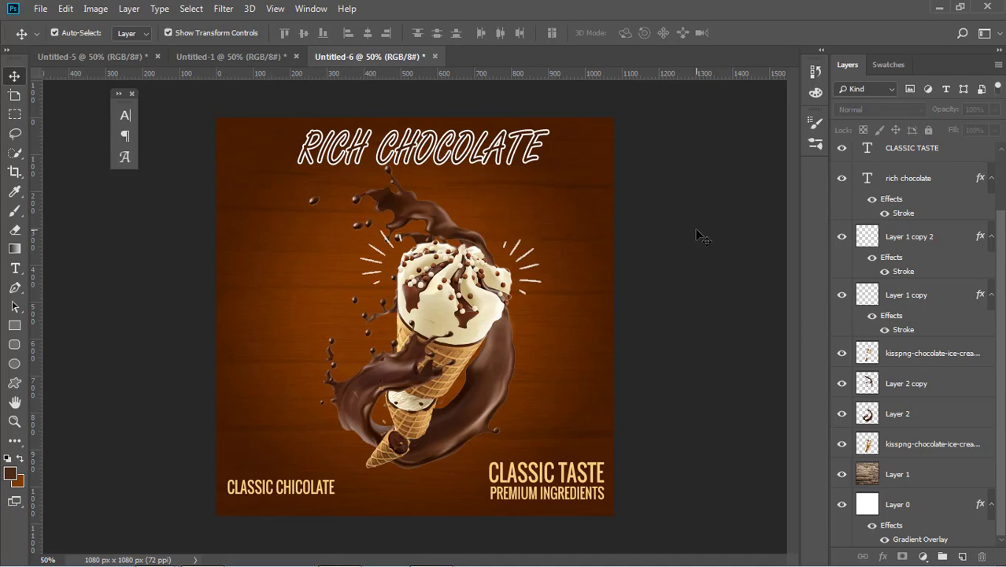
pyautogui.press('f')
pyautogui.press('f')
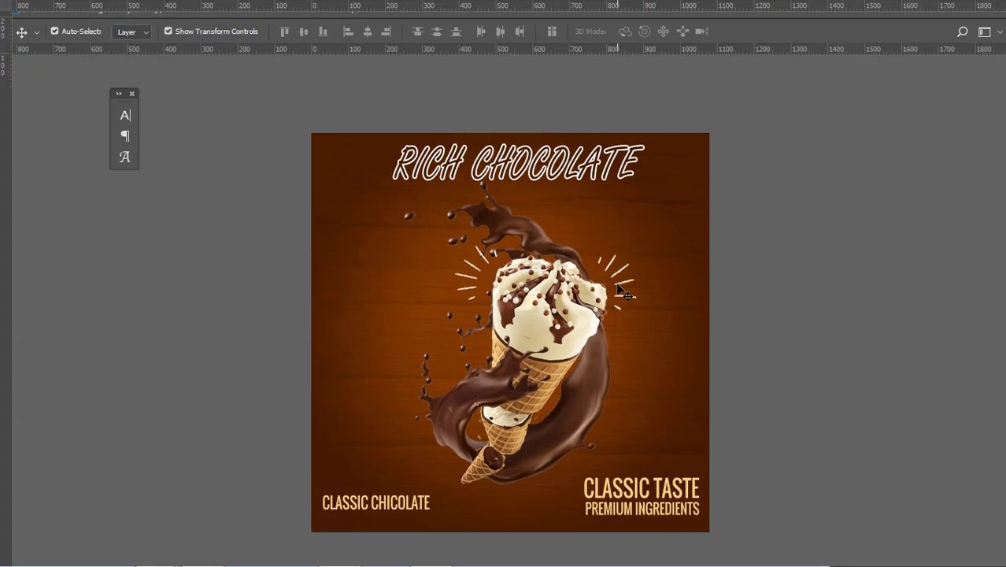
pyautogui.press('f')
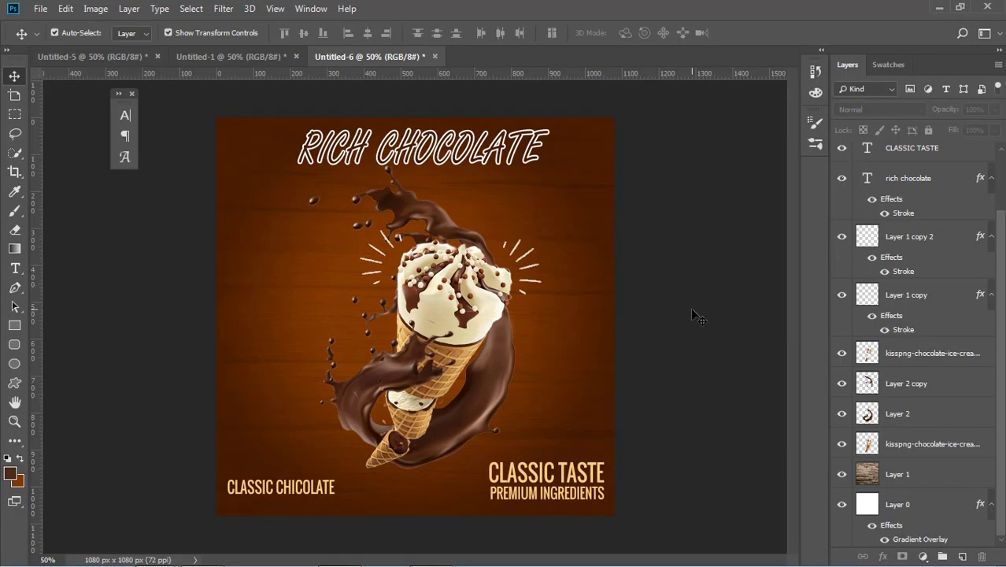
# Nudge the two cone layers and both chocolate splash layers together slightly to the left
pyautogui.click(911, 359)
pyautogui.keyDown('shift'); pyautogui.click(913, 444); pyautogui.keyUp('shift')
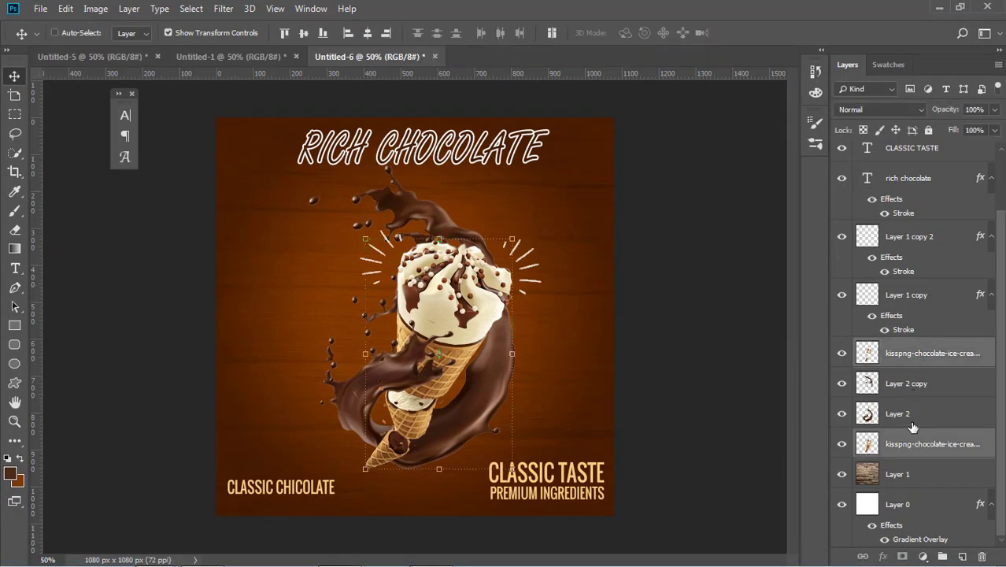
pyautogui.press('Left')
pyautogui.press('Left')
pyautogui.press('Left')
pyautogui.press('Left')
pyautogui.press('Left')
pyautogui.press('Left')
pyautogui.press('Left')
pyautogui.press('Left')
pyautogui.press('Left')
pyautogui.press('Left')
pyautogui.press('Left')
pyautogui.press('Left')
pyautogui.press('Left')
pyautogui.press('Left')
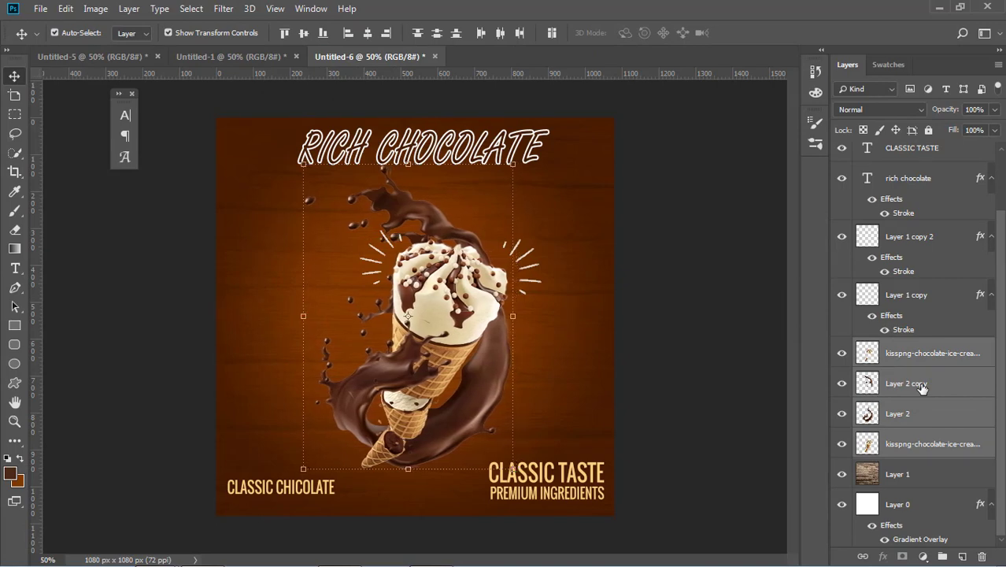
# Move the accent strokes on the cone's right side slightly left, closer to the ice cream, and deselect them
pyautogui.click(527, 271)
pyautogui.click(527, 273)
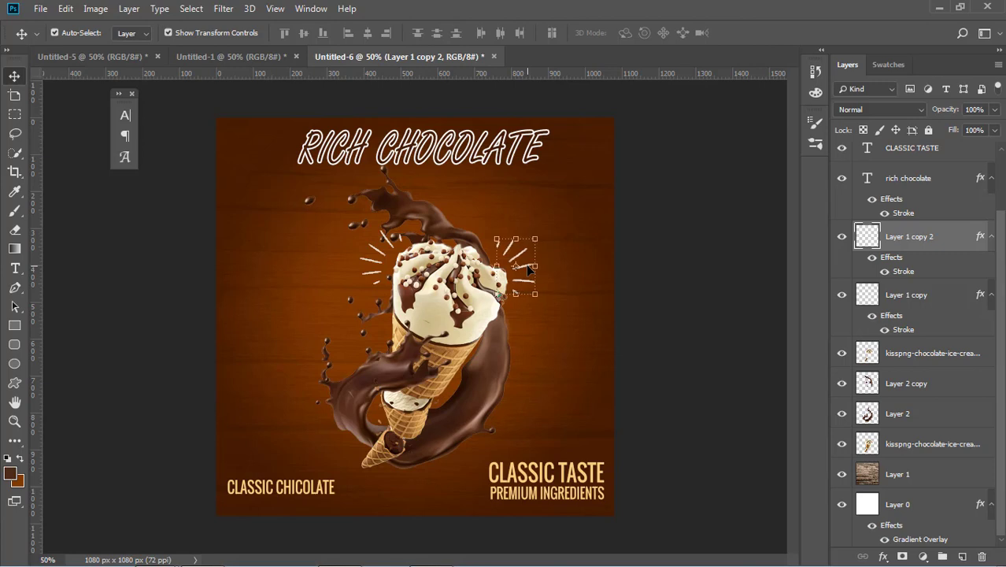
pyautogui.click(667, 264)
# Change the font of the RICH CHOCOLATE title to Baskerville Old Face Regular
pyautogui.click(508, 165)
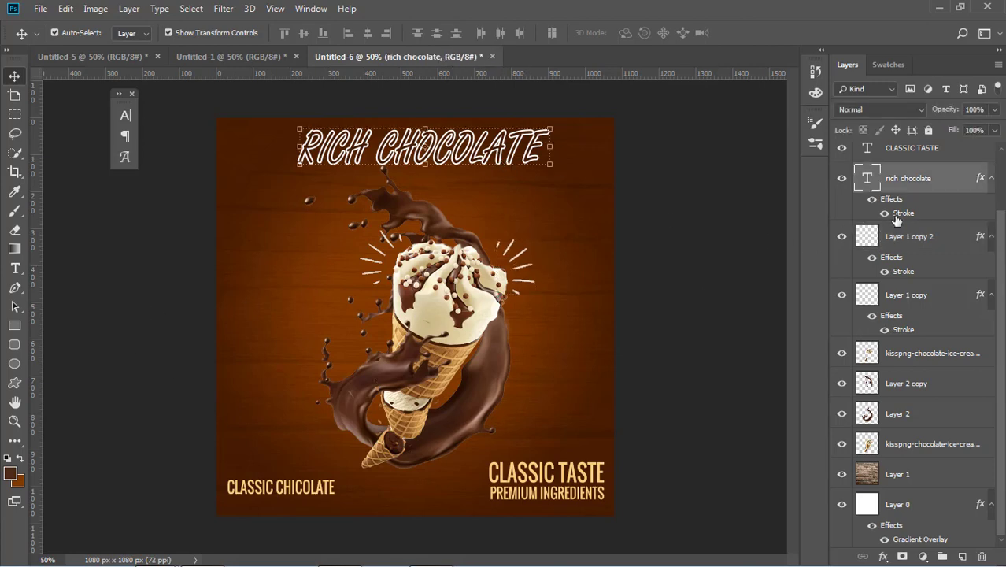
pyautogui.click(15, 267)
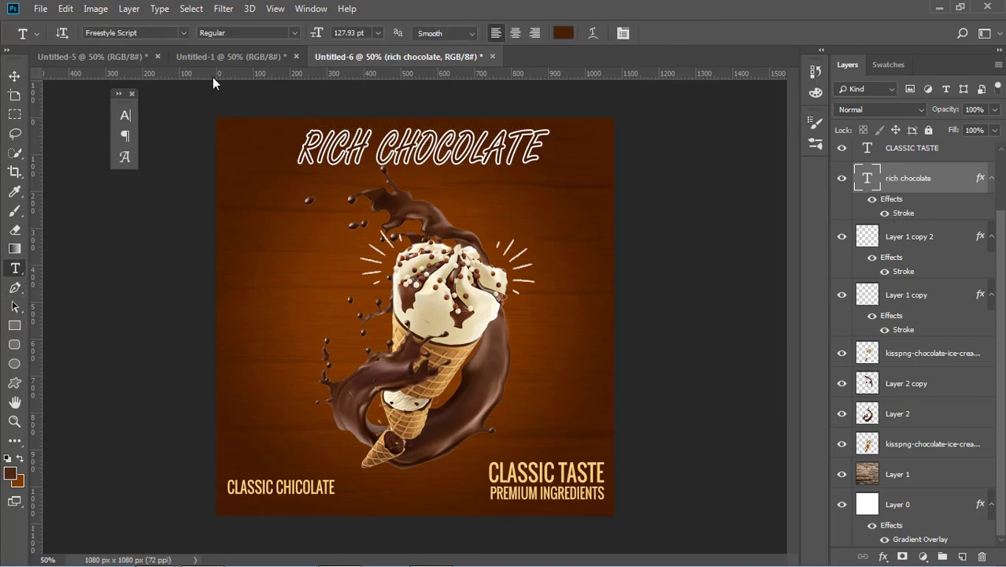
pyautogui.click(156, 30)
pyautogui.write('o')
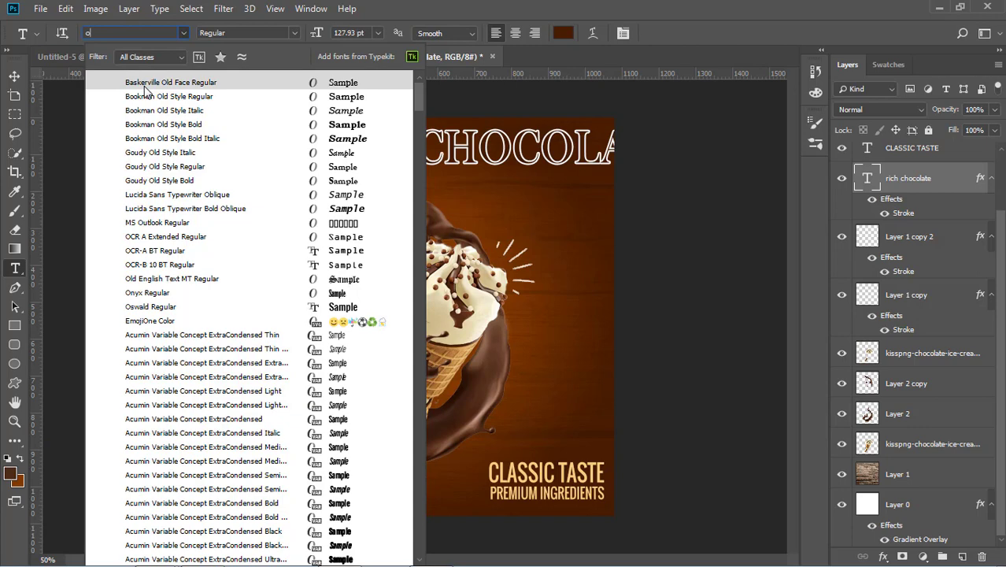
pyautogui.click(146, 83)
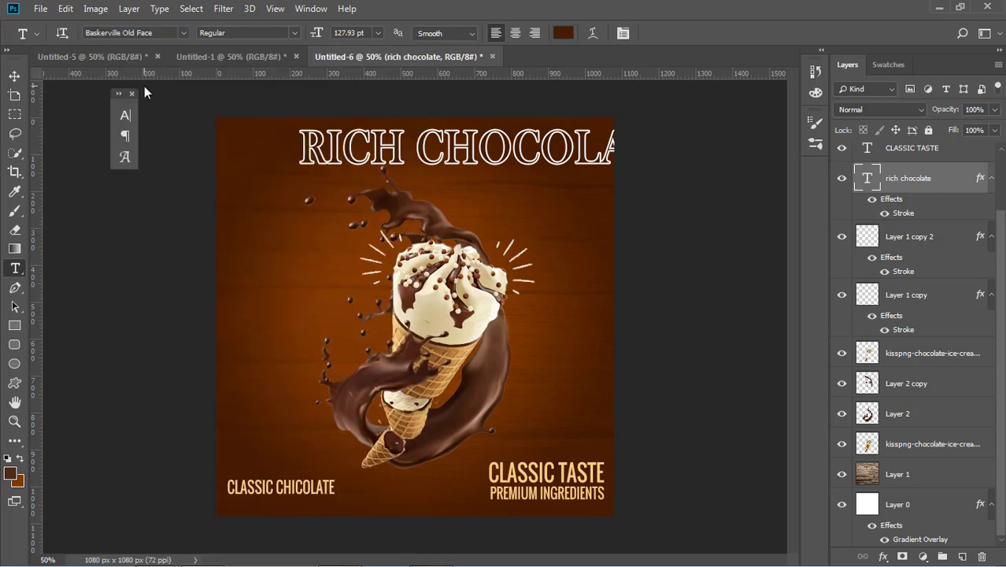
# Scale the RICH CHOCOLATE title to about 76% and centre it near the artwork's top edge
pyautogui.click(14, 75)
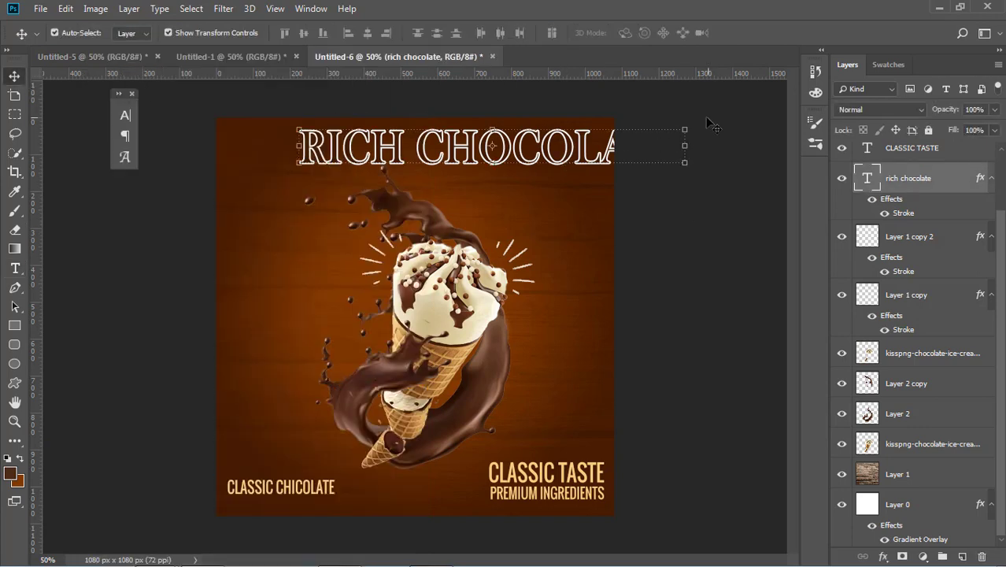
pyautogui.moveTo(684, 129); pyautogui.dragTo(596, 136)
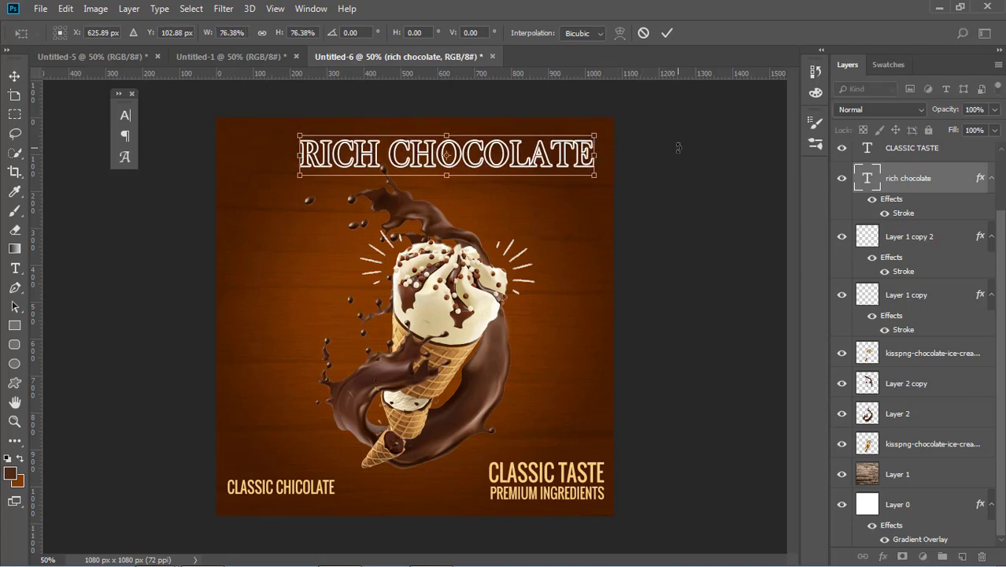
pyautogui.press('Return')
pyautogui.moveTo(529, 165); pyautogui.dragTo(499, 157)
# Set the size of the RICH CHOCOLATE title's Stroke effect to 2 px and deselect the title
pyautogui.doubleClick(904, 213)
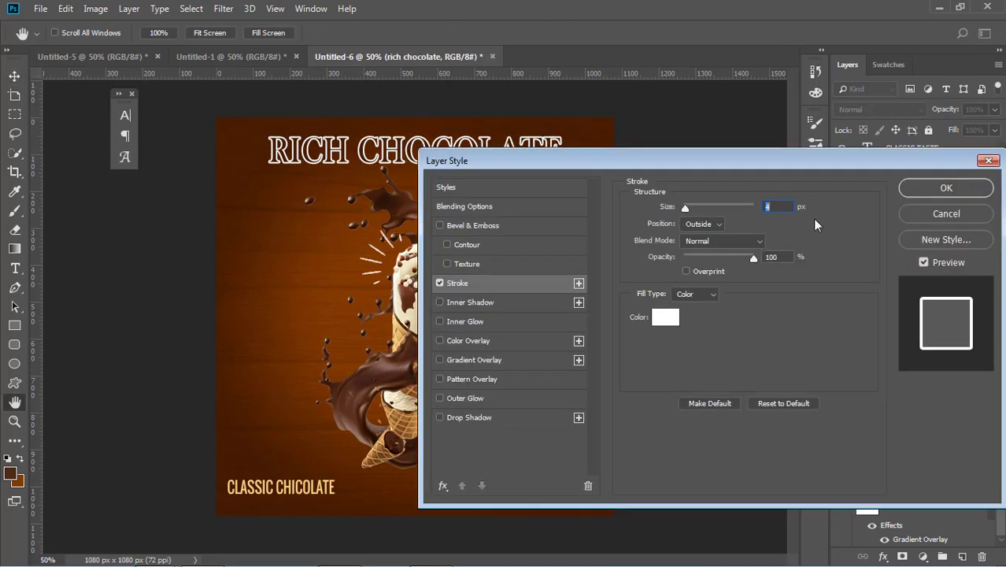
pyautogui.write('2')
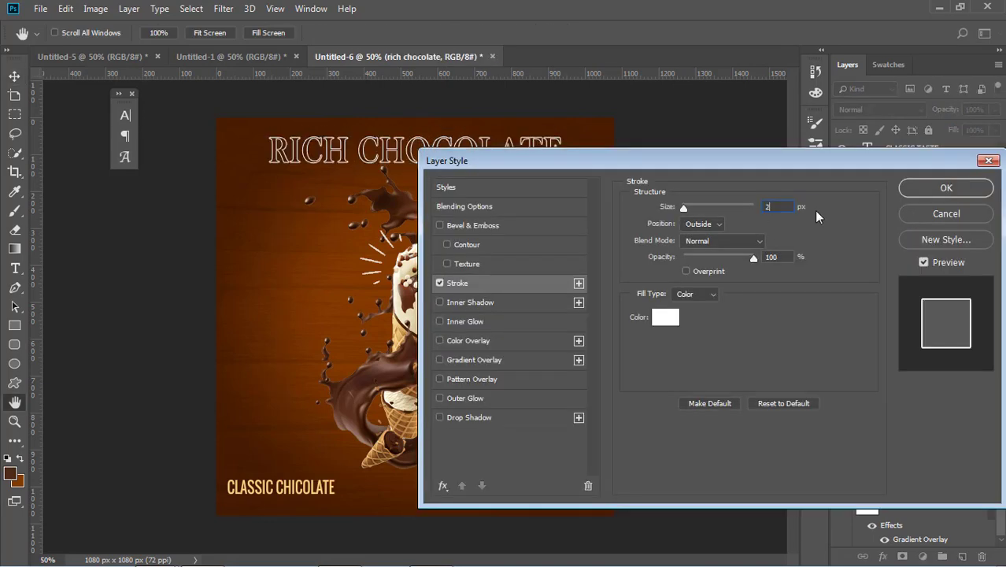
pyautogui.click(945, 189)
pyautogui.click(716, 214)
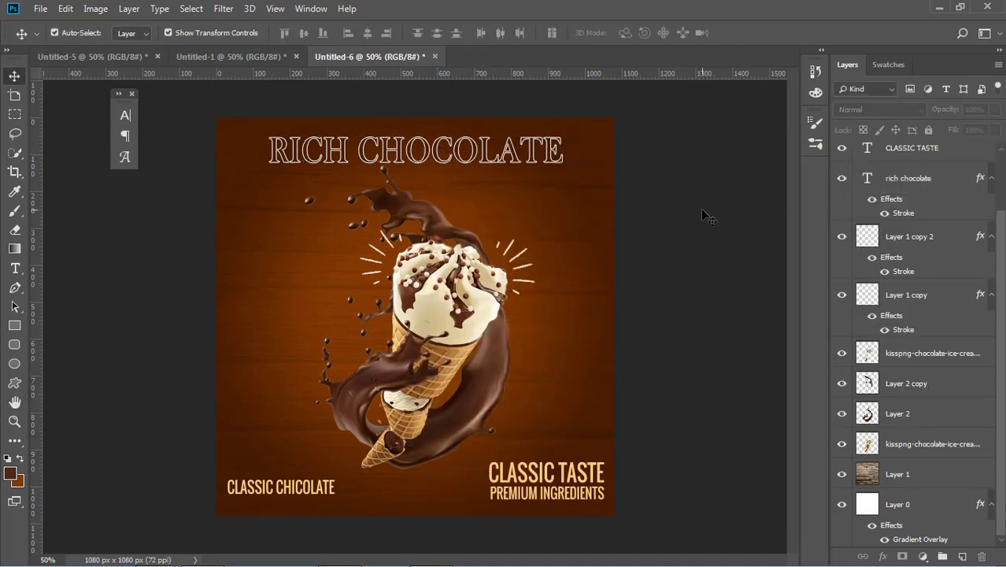
# Delete the Stroke effect from the RICH CHOCOLATE title layer
pyautogui.click(519, 164)
pyautogui.moveTo(890, 214)
pyautogui.mouseDown()
pyautogui.moveTo(943, 324)
pyautogui.moveTo(981, 557)
pyautogui.mouseUp()
pyautogui.click(771, 329)
# Recolour the RICH CHOCOLATE title to light gold fdcd81, sampled from the CLASSIC CHICOLATE text
pyautogui.click(473, 153)
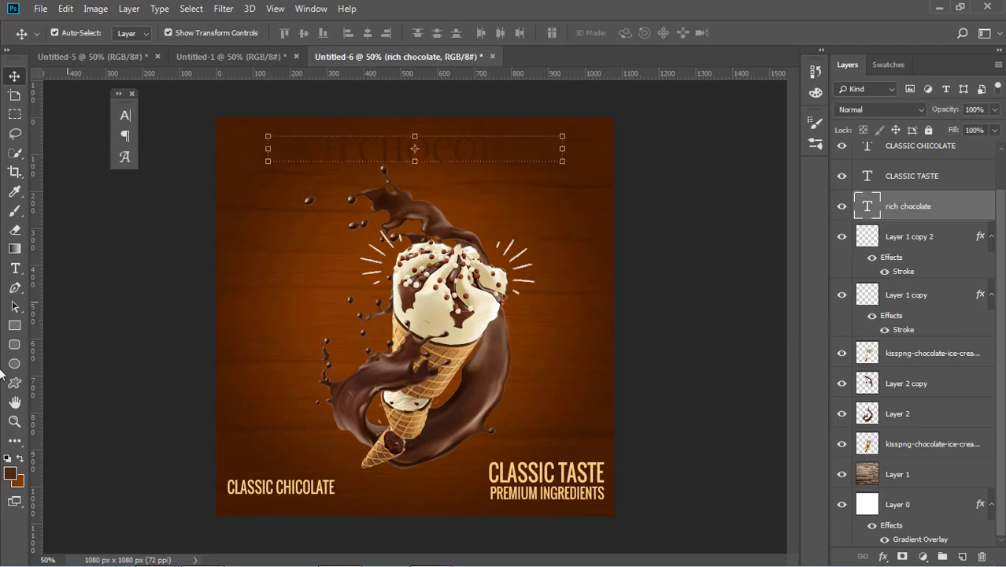
pyautogui.click(15, 268)
pyautogui.click(563, 33)
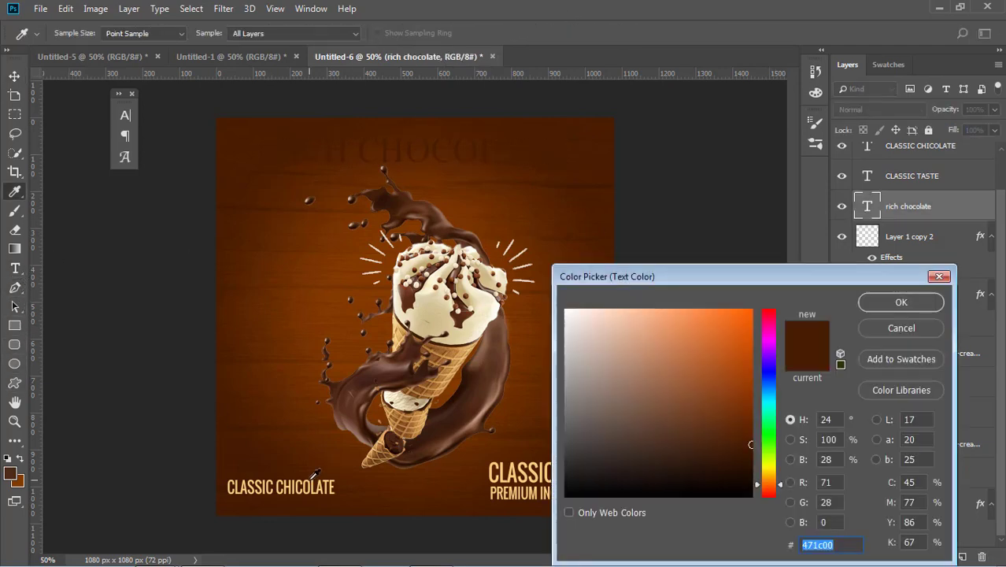
pyautogui.click(314, 476)
pyautogui.click(313, 476)
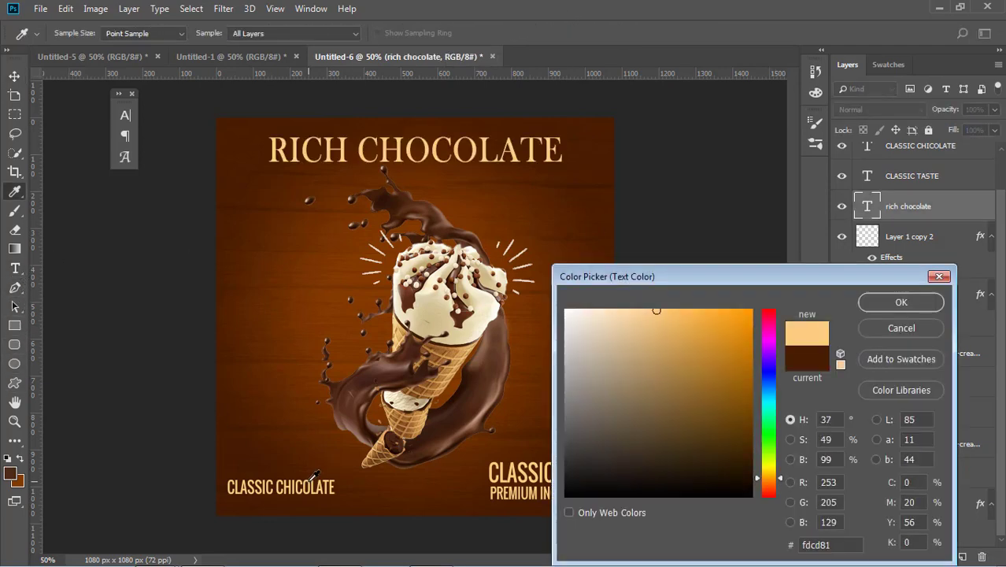
pyautogui.click(885, 304)
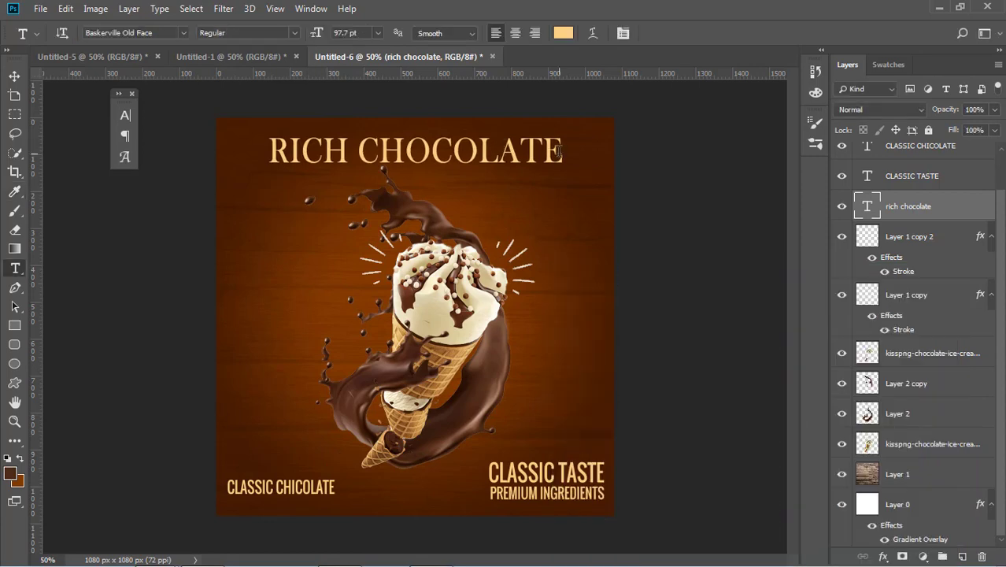
# Change the font of the whole RICH CHOCOLATE title to Oswald Regular
pyautogui.moveTo(559, 152); pyautogui.dragTo(267, 150)
pyautogui.click(173, 33)
pyautogui.write('o')
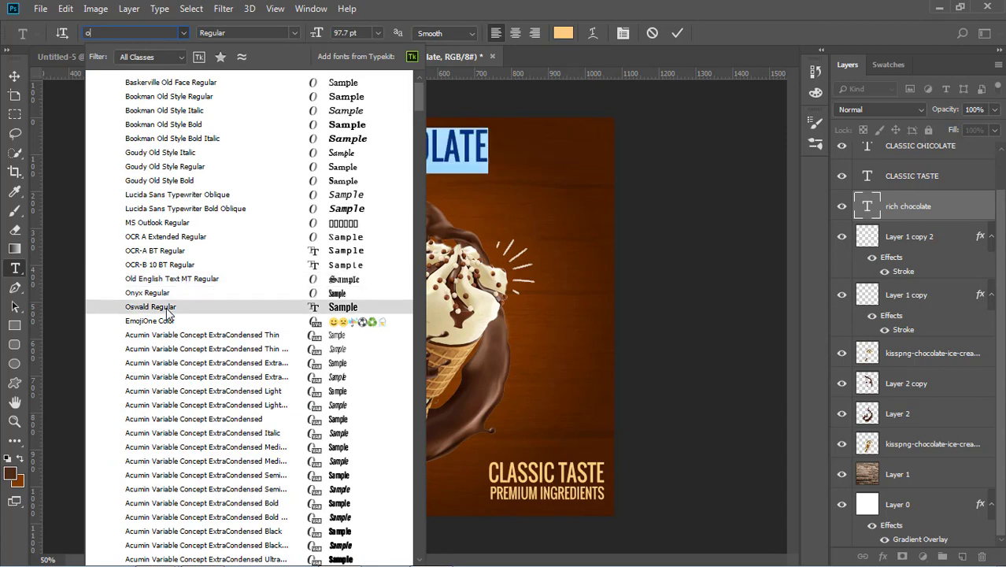
pyautogui.click(150, 307)
pyautogui.click(15, 75)
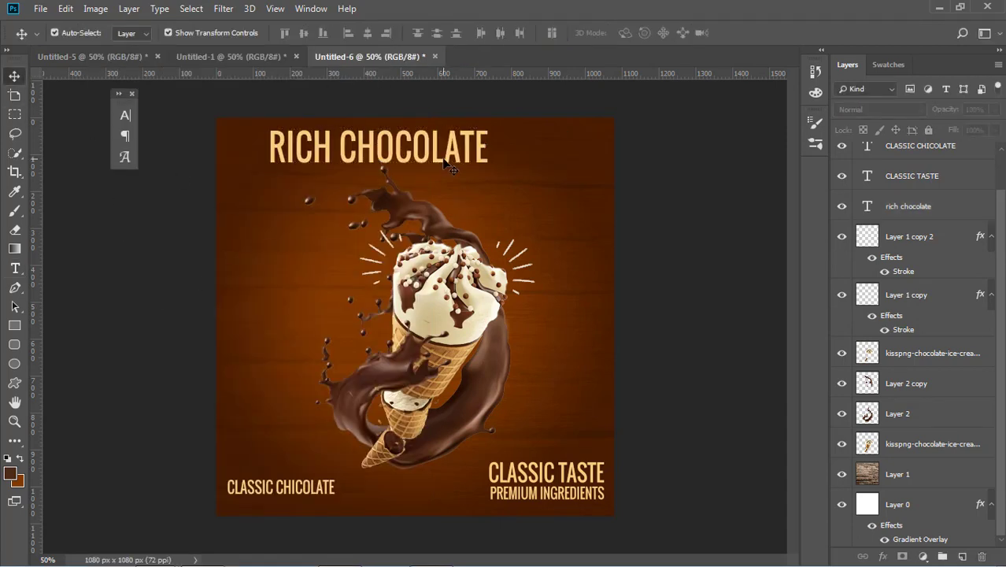
# Move the RICH CHOCOLATE title to the horizontal centre of the canvas above the ice cream and keep it selected
pyautogui.moveTo(438, 166); pyautogui.dragTo(498, 165)
pyautogui.click(702, 218)
pyautogui.click(498, 166)
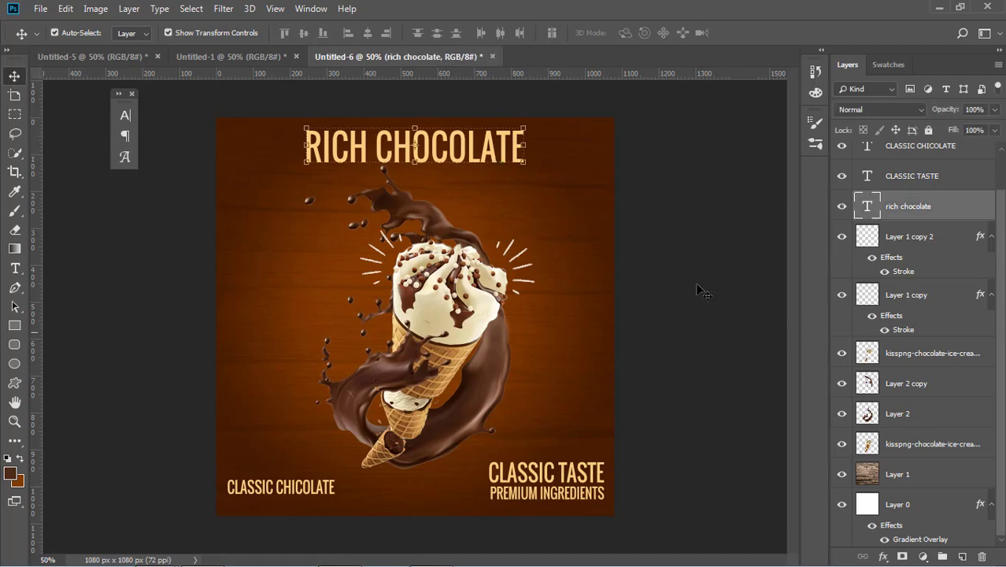
pyautogui.click(883, 557)
pyautogui.click(907, 438)
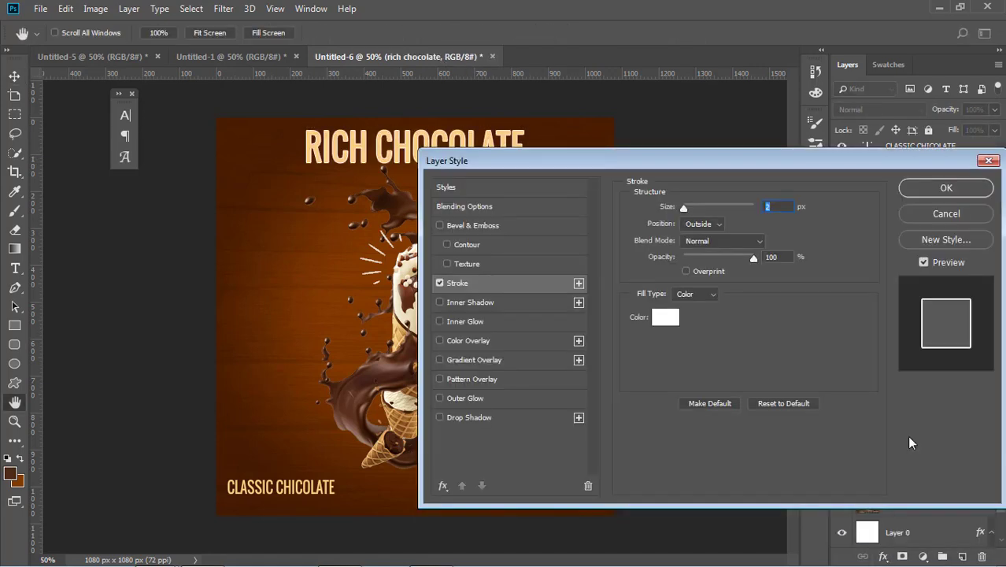
pyautogui.moveTo(703, 158); pyautogui.dragTo(740, 169)
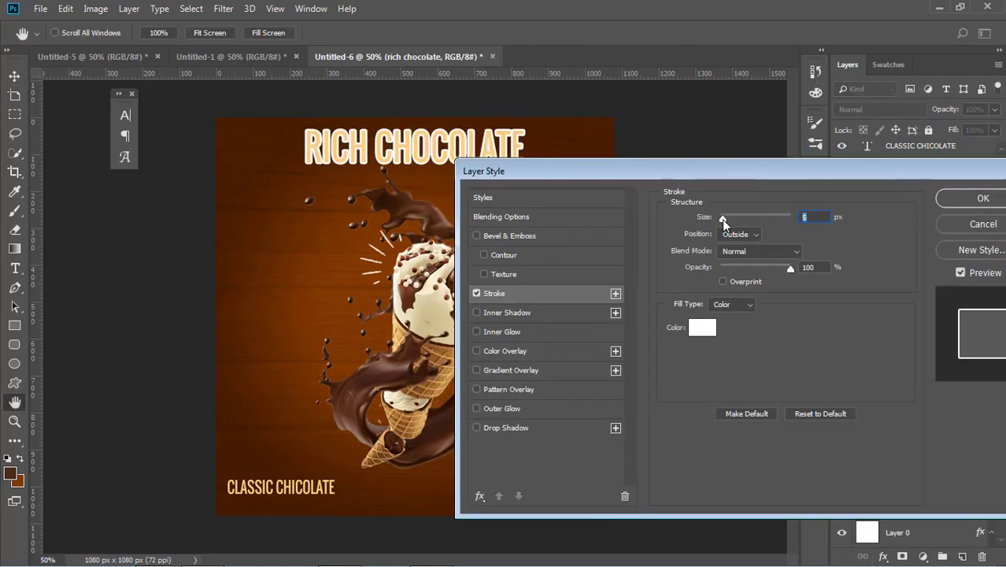
pyautogui.click(938, 224)
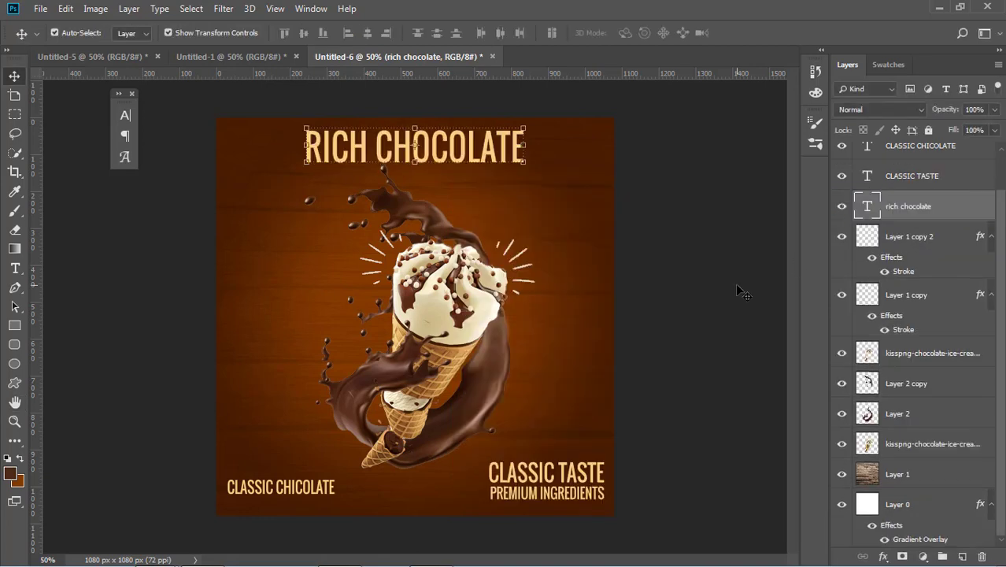
# Set the letter tracking of the RICH CHOCOLATE title to 100 and deselect the title
pyautogui.click(15, 267)
pyautogui.click(619, 35)
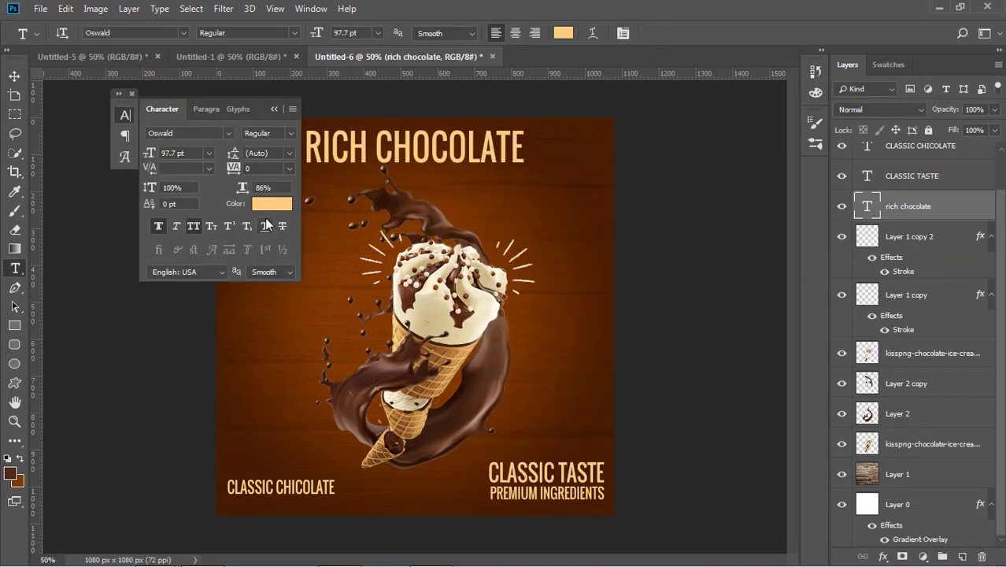
pyautogui.click(290, 170)
pyautogui.click(265, 308)
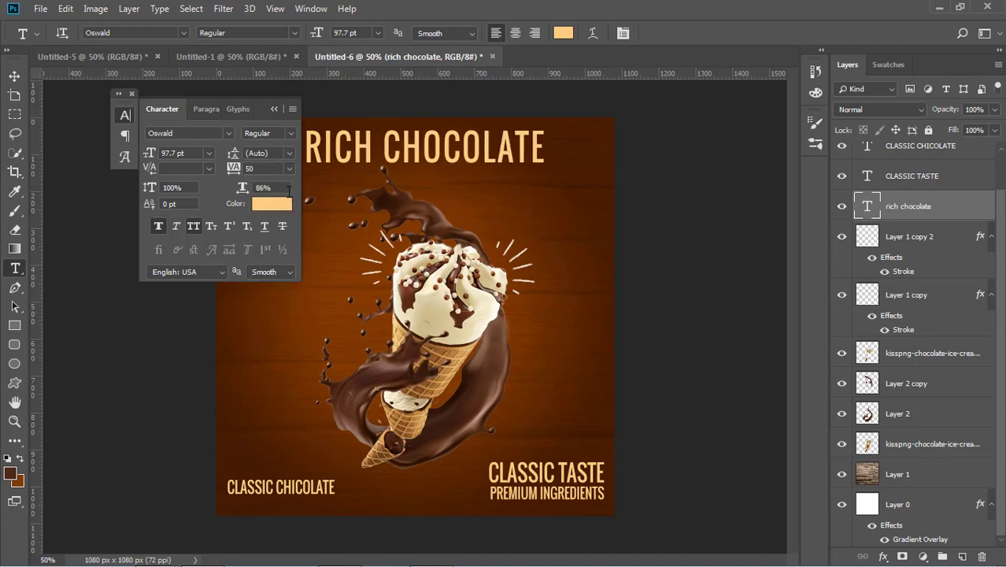
pyautogui.click(290, 170)
pyautogui.click(287, 320)
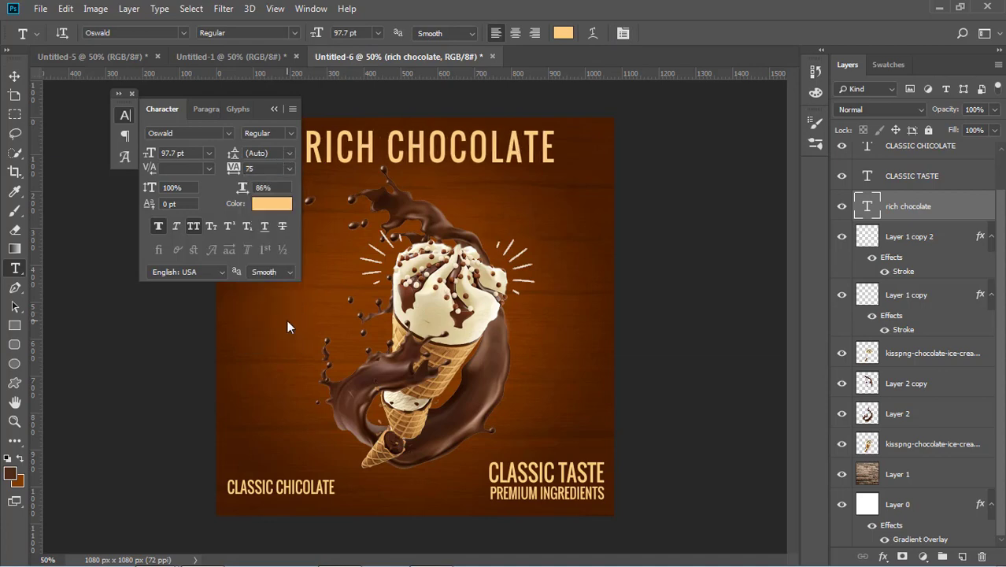
pyautogui.click(290, 170)
pyautogui.click(279, 330)
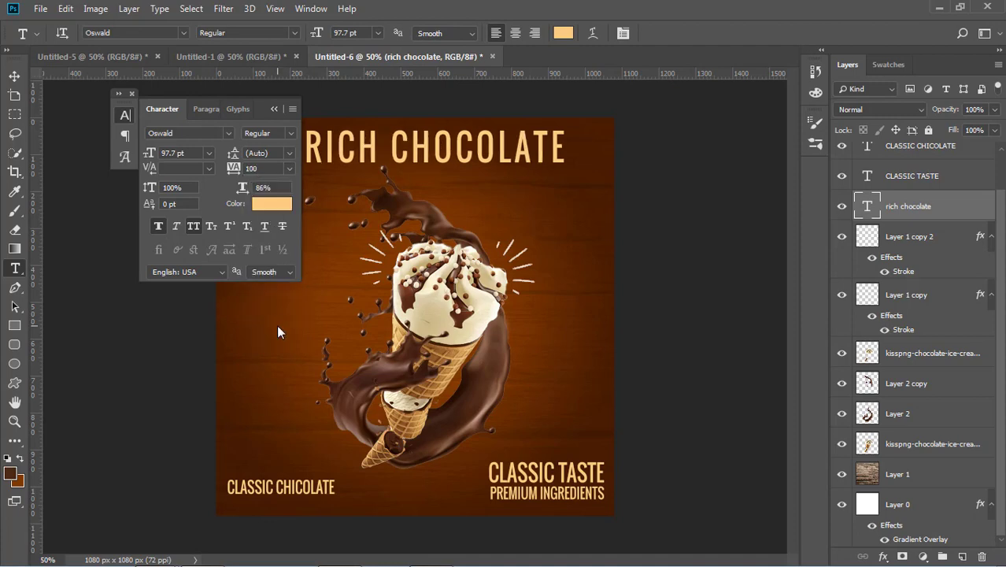
pyautogui.click(14, 75)
pyautogui.click(107, 258)
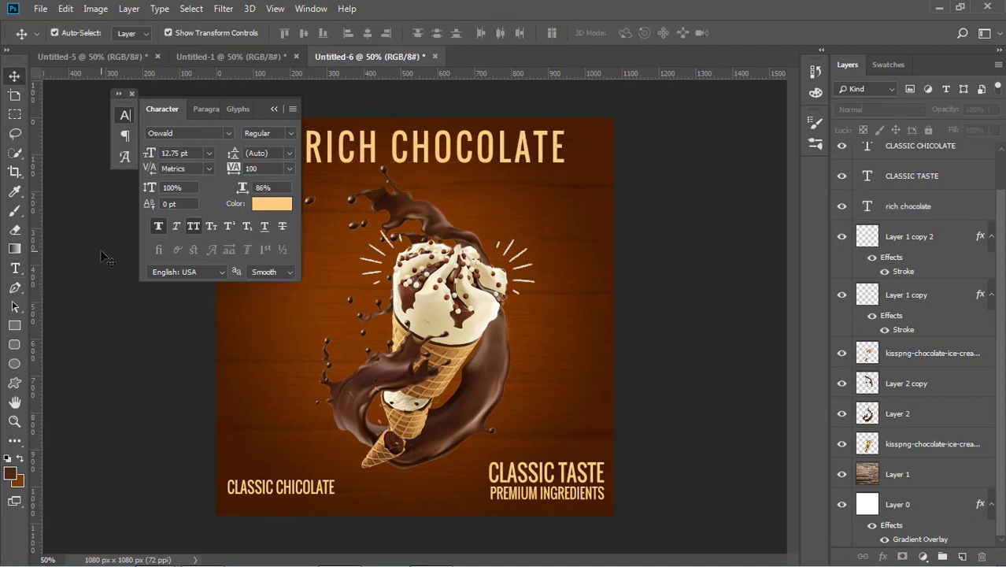
# Shift the widened RICH CHOCOLATE title back to the horizontal centre of the canvas
pyautogui.click(274, 109)
pyautogui.moveTo(512, 158); pyautogui.dragTo(496, 158)
pyautogui.click(695, 220)
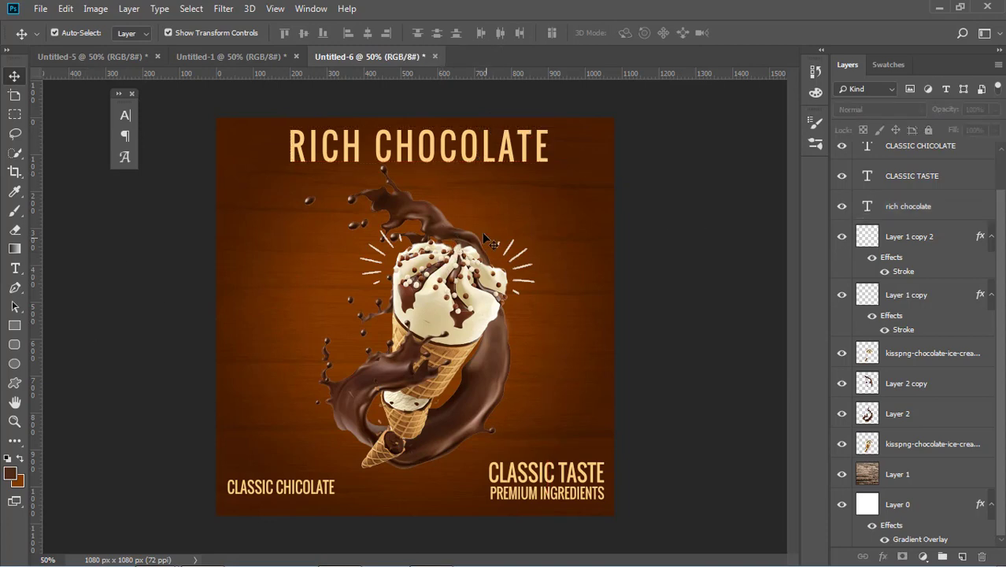
# Nudge both ice cream cone layers together with Layer 2 and Layer 2 copy down by about 15 px
pyautogui.click(907, 353)
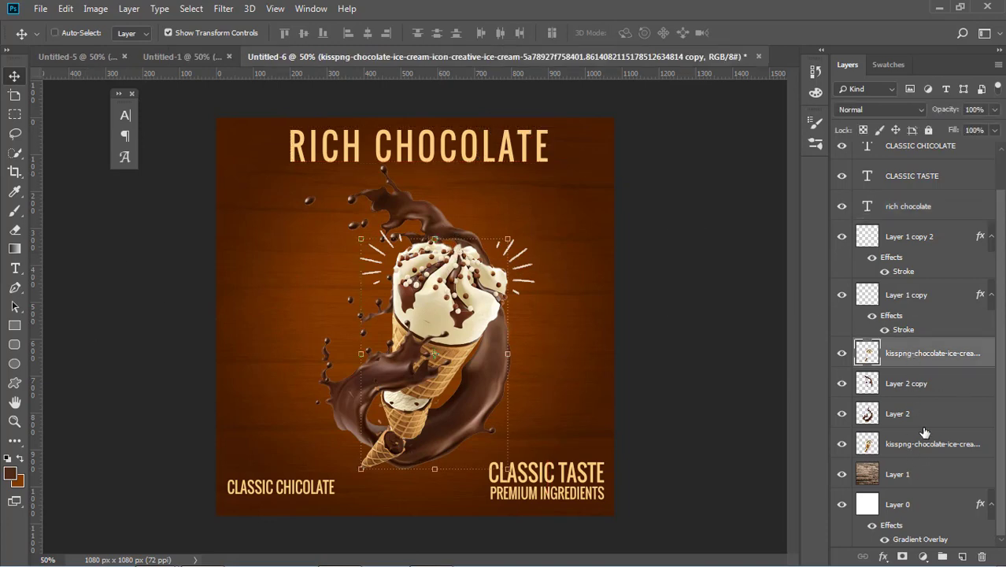
pyautogui.keyDown('ctrl'); pyautogui.click(924, 423); pyautogui.keyUp('ctrl')
pyautogui.keyDown('ctrl'); pyautogui.click(922, 385); pyautogui.keyUp('ctrl')
pyautogui.keyDown('ctrl'); pyautogui.click(923, 438); pyautogui.keyUp('ctrl')
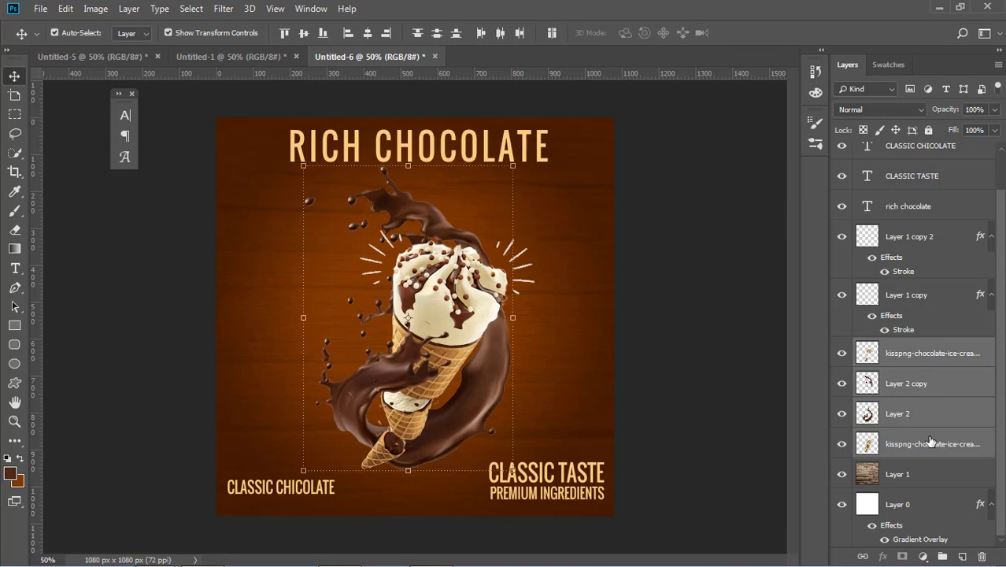
pyautogui.press('Down')
pyautogui.press('Down')
pyautogui.press('Down')
pyautogui.press('Down')
pyautogui.press('Down')
pyautogui.press('Down')
pyautogui.press('Down')
pyautogui.press('Down')
pyautogui.press('Down')
pyautogui.press('Down')
pyautogui.press('Down')
pyautogui.press('Down')
pyautogui.press('Down')
pyautogui.press('Down')
pyautogui.press('Down')
pyautogui.press('Down')
pyautogui.press('Down')
pyautogui.press('Down')
pyautogui.press('Down')
pyautogui.press('Down')
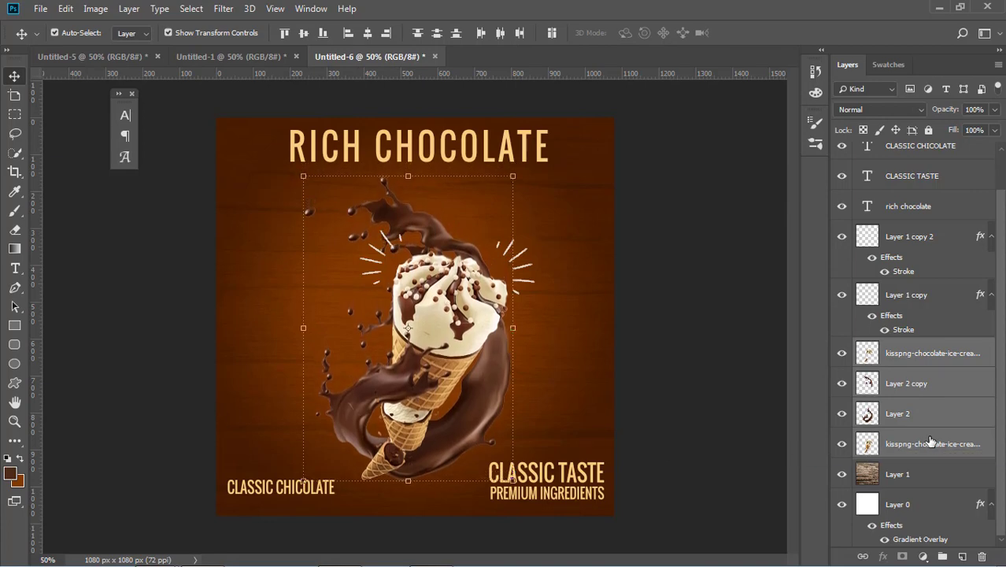
pyautogui.press('Up')
pyautogui.press('Up')
pyautogui.press('Up')
pyautogui.press('Up')
pyautogui.press('Up')
pyautogui.press('Up')
# Nudge the CLASSIC TASTE and PREMIUM INGREDIENTS text layers together down by about 15 px and deselect them
pyautogui.click(559, 481)
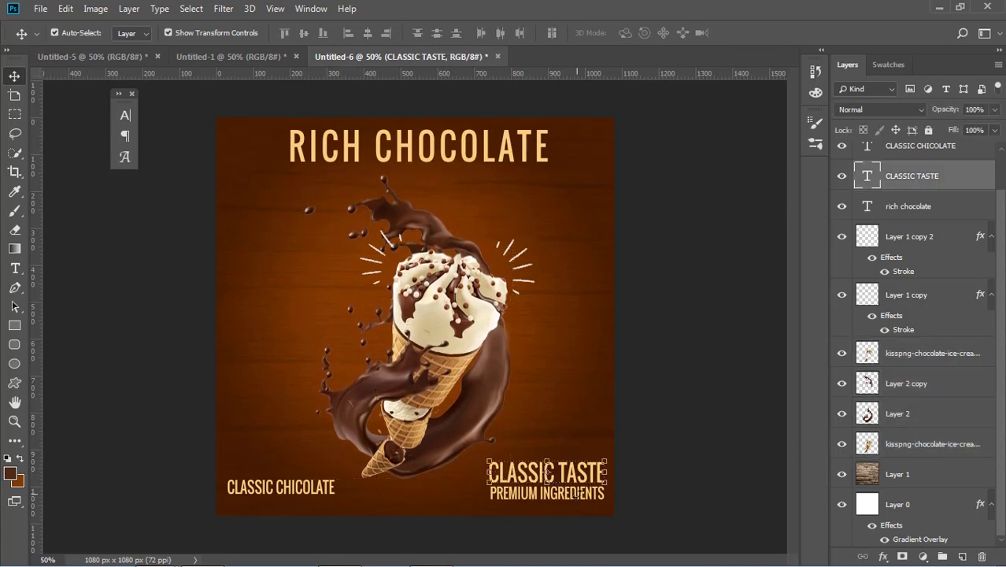
pyautogui.scroll(2, 936, 217)
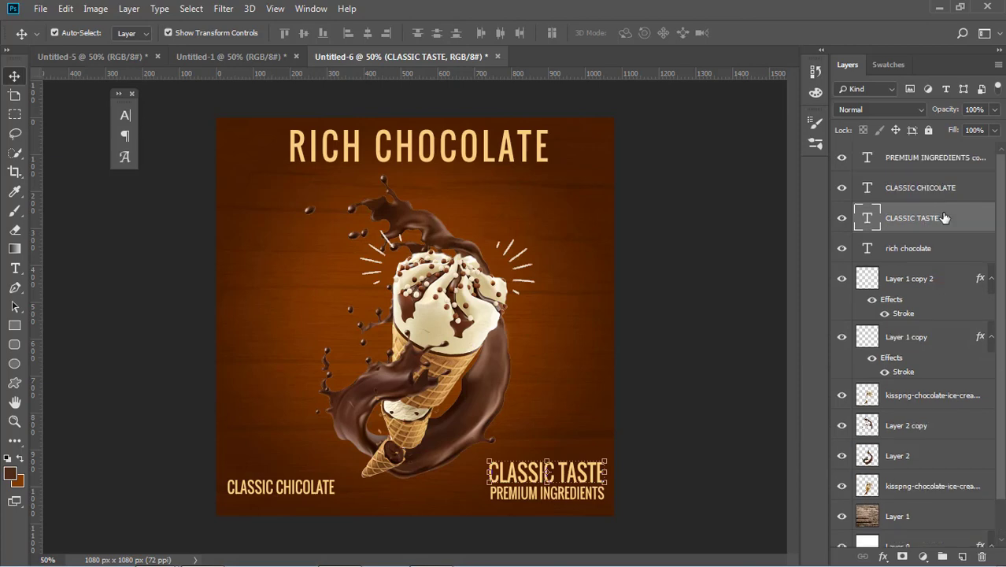
pyautogui.keyDown('ctrl'); pyautogui.click(919, 160); pyautogui.keyUp('ctrl')
pyautogui.press('Down')
pyautogui.press('Down')
pyautogui.press('Down')
pyautogui.press('Down')
pyautogui.press('Down')
pyautogui.press('Down')
pyautogui.press('Down')
pyautogui.press('Down')
pyautogui.press('Down')
pyautogui.press('Down')
pyautogui.press('Down')
pyautogui.press('Down')
pyautogui.press('Down')
pyautogui.press('Down')
pyautogui.press('Down')
pyautogui.press('Down')
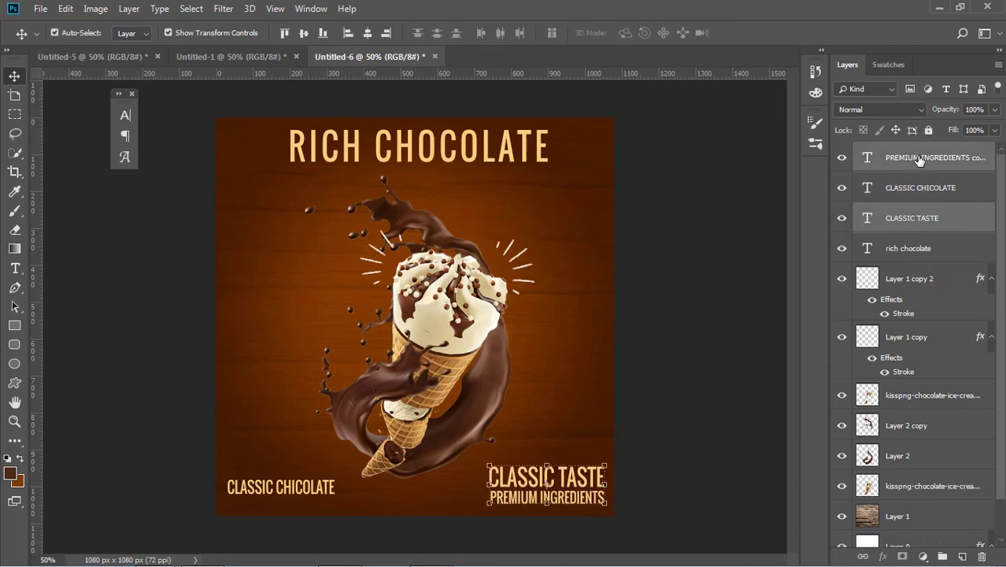
pyautogui.click(725, 398)
# Nudge the CLASSIC CHICOLATE text down by about 23 px towards the canvas's lower edge and deselect it
pyautogui.click(281, 487)
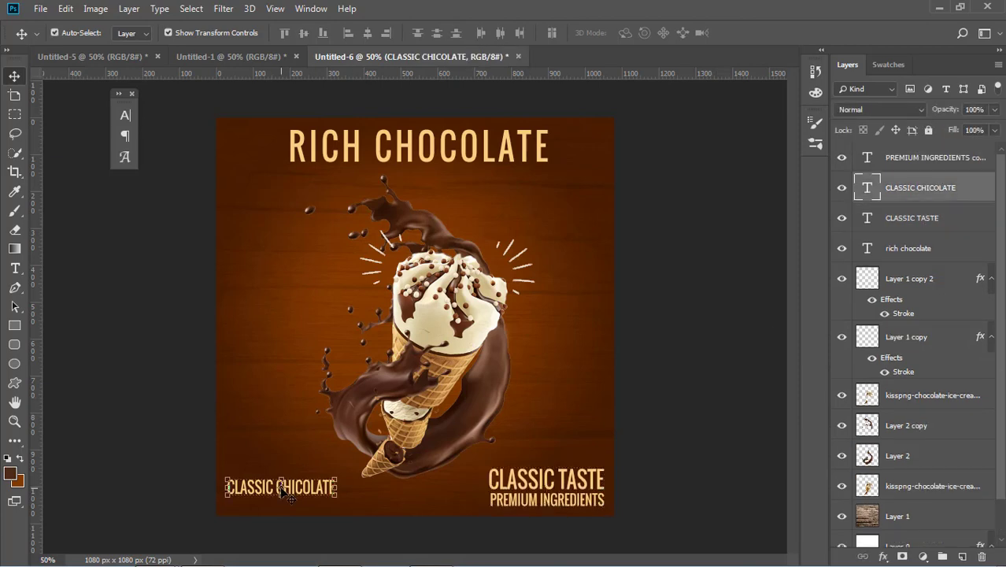
pyautogui.press('Down')
pyautogui.press('Down')
pyautogui.press('Down')
pyautogui.press('Down')
pyautogui.press('Down')
pyautogui.press('Down')
pyautogui.press('Down')
pyautogui.press('Down')
pyautogui.press('Down')
pyautogui.press('Down')
pyautogui.press('Down')
pyautogui.press('Down')
pyautogui.press('Down')
pyautogui.press('Down')
pyautogui.press('Down')
pyautogui.press('Down')
pyautogui.press('Down')
pyautogui.press('Down')
pyautogui.press('Down')
pyautogui.press('Down')
pyautogui.press('Down')
pyautogui.press('Down')
pyautogui.press('Down')
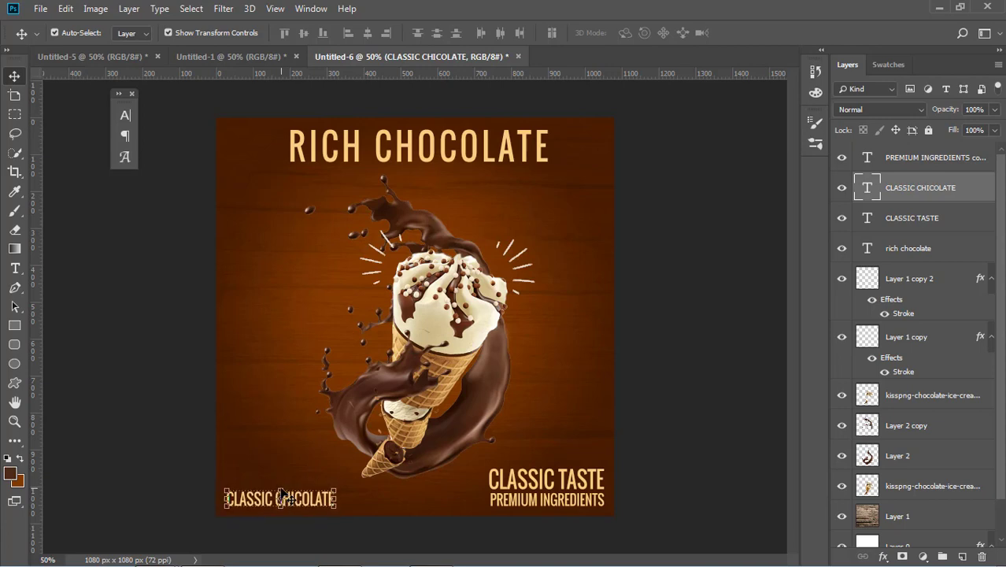
pyautogui.click(702, 281)
# Draw a thin white rectangle about 694 px wide and 2 px high as an underline beneath the RICH CHOCOLATE title
pyautogui.click(14, 325)
pyautogui.moveTo(291, 166); pyautogui.dragTo(547, 164)
pyautogui.click(532, 388)
pyautogui.click(533, 409)
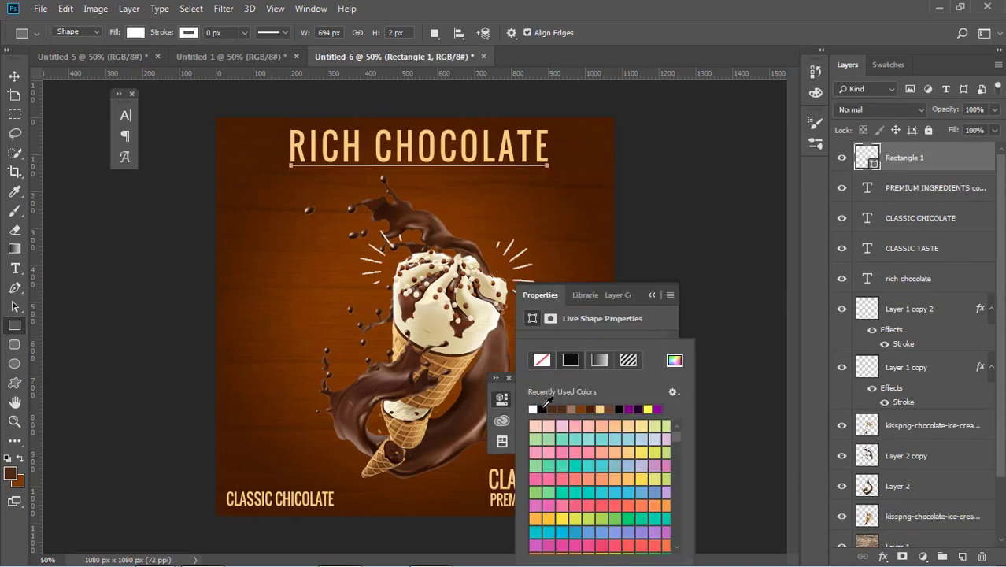
pyautogui.click(14, 75)
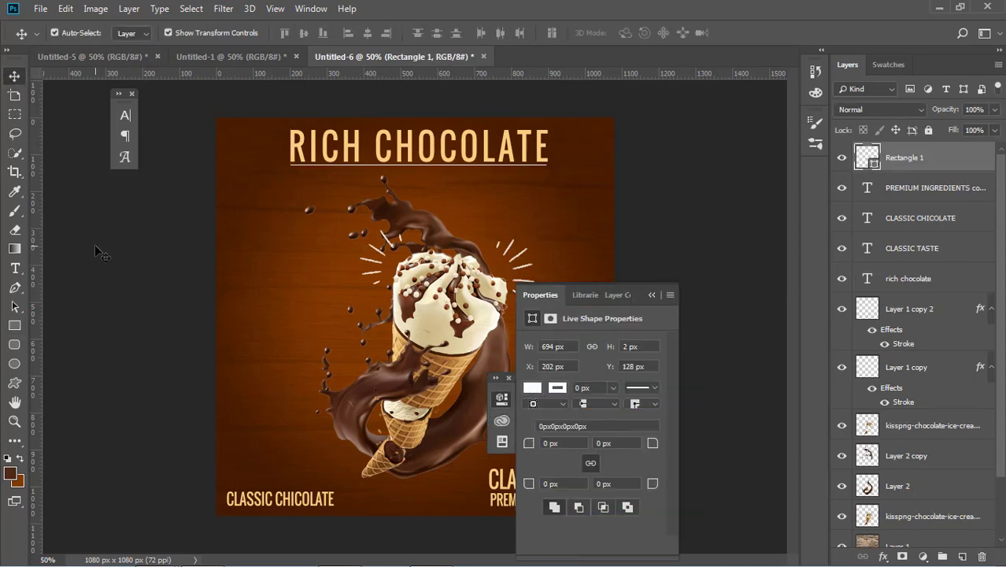
pyautogui.click(652, 294)
pyautogui.click(486, 152)
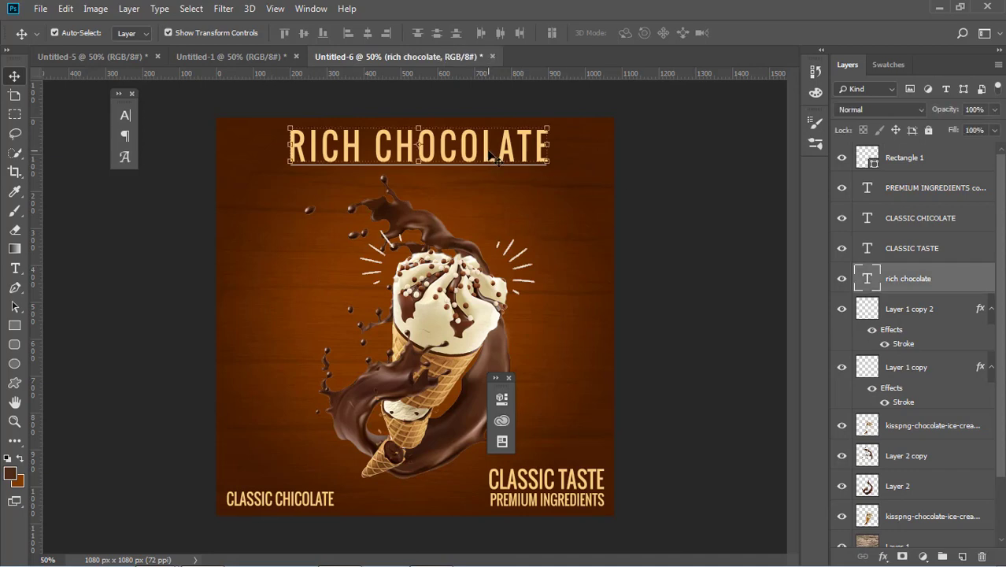
pyautogui.click(684, 272)
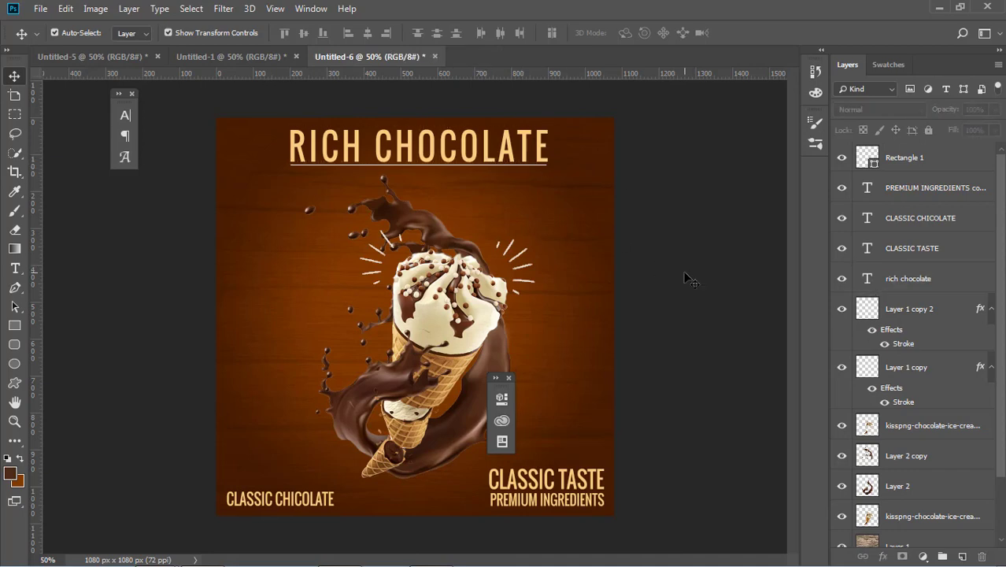
pyautogui.click(508, 378)
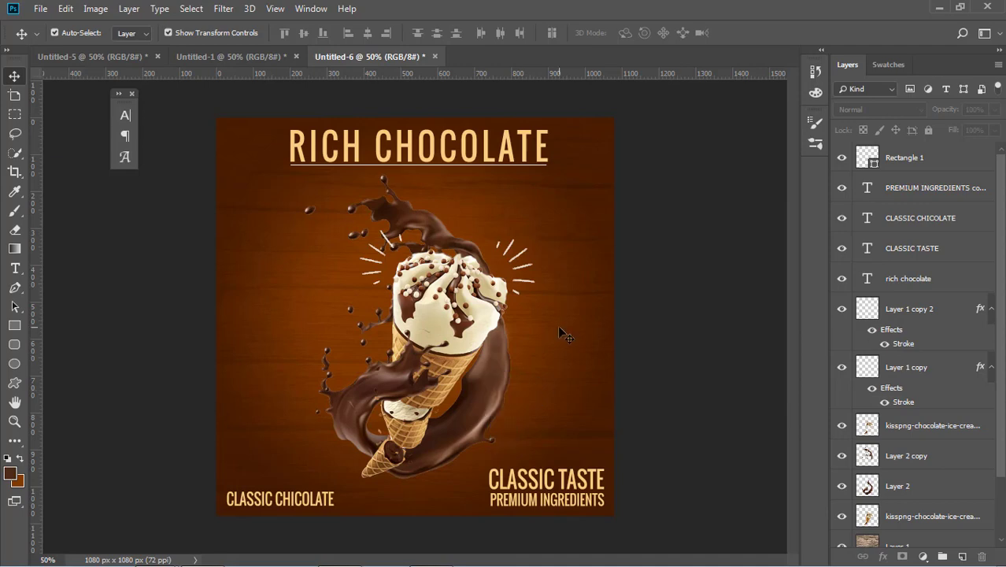
# In Layer 0's Gradient Overlay, move the gradient's dark brown stop to 0% and the orange-brown stop to 82%
pyautogui.scroll(-3, 909, 521)
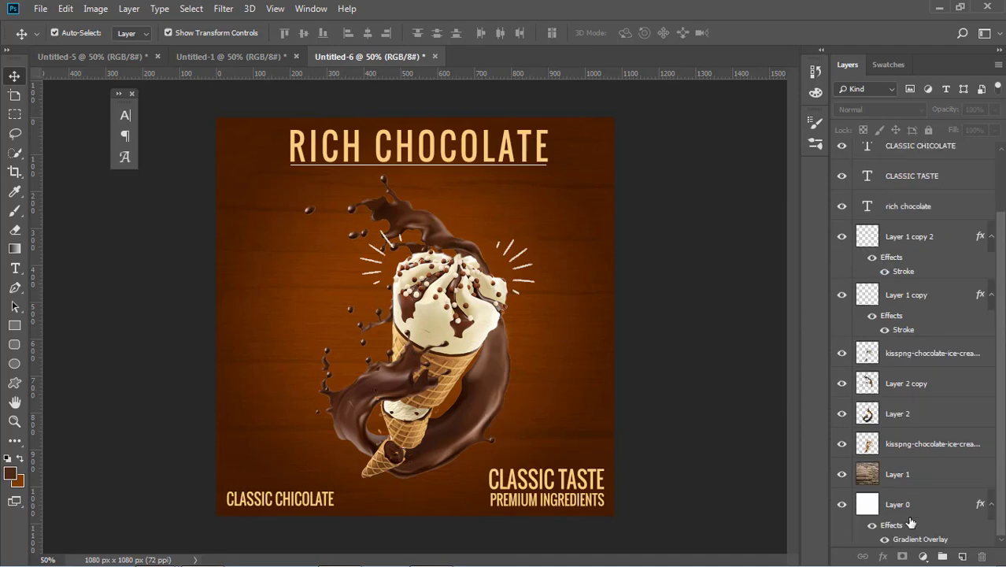
pyautogui.doubleClick(910, 540)
pyautogui.moveTo(629, 163); pyautogui.dragTo(774, 203)
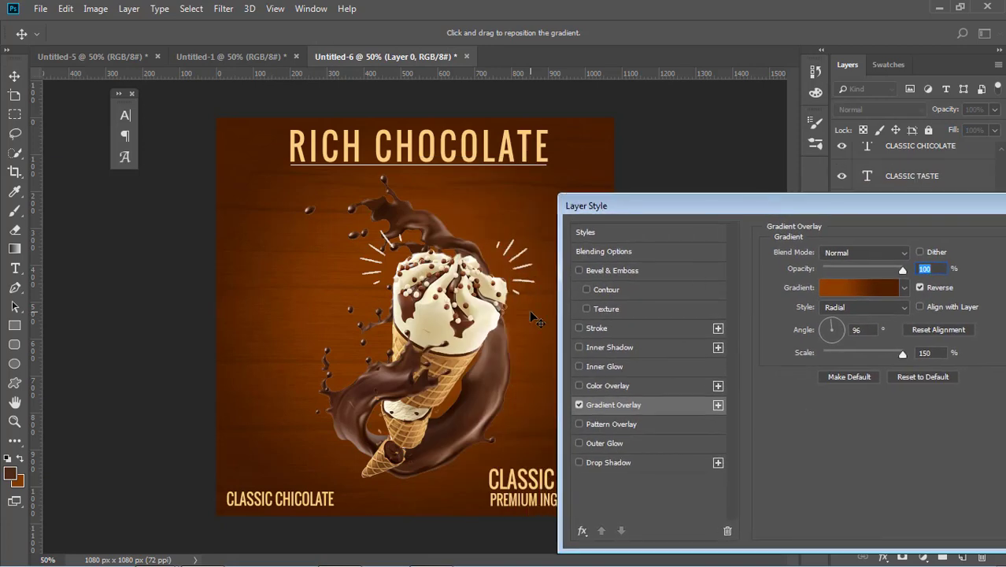
pyautogui.click(839, 285)
pyautogui.moveTo(734, 423); pyautogui.dragTo(646, 423)
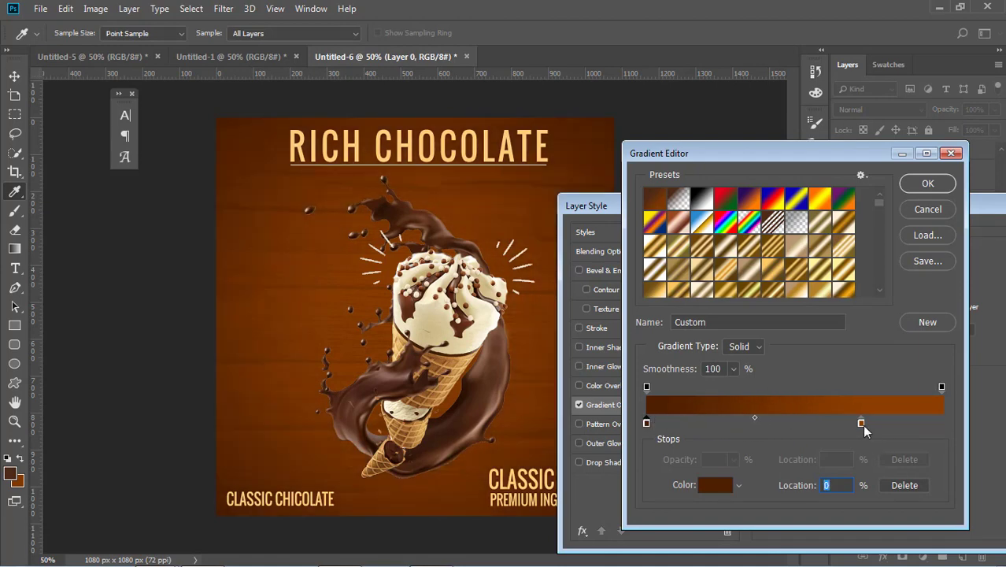
pyautogui.moveTo(862, 424); pyautogui.dragTo(888, 423)
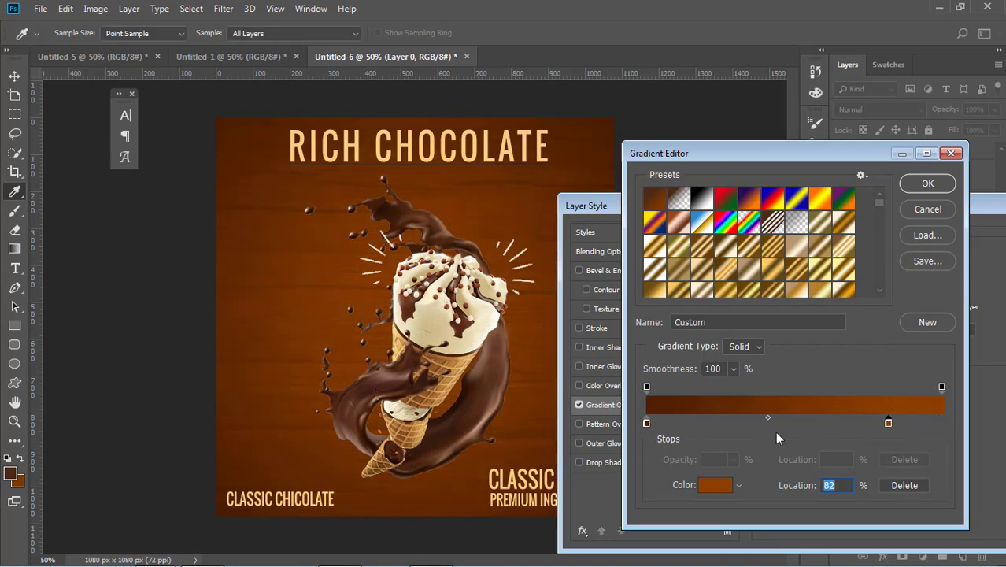
# Move the gradient's dark brown stop to about 35% and apply the Gradient Overlay to Layer 0
pyautogui.moveTo(647, 424); pyautogui.dragTo(743, 440)
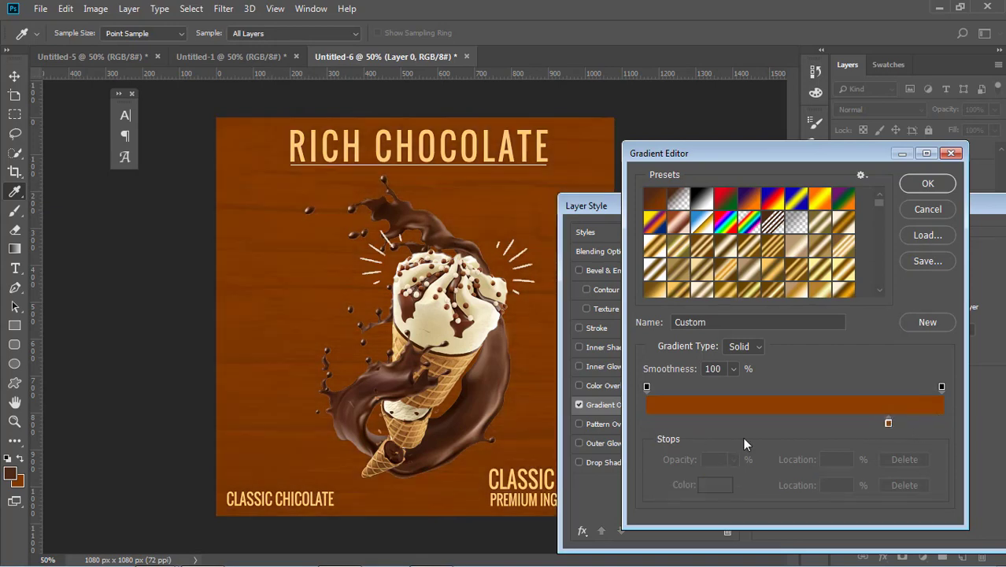
pyautogui.hotkey('ctrl', 'z')
pyautogui.moveTo(648, 424); pyautogui.dragTo(760, 425)
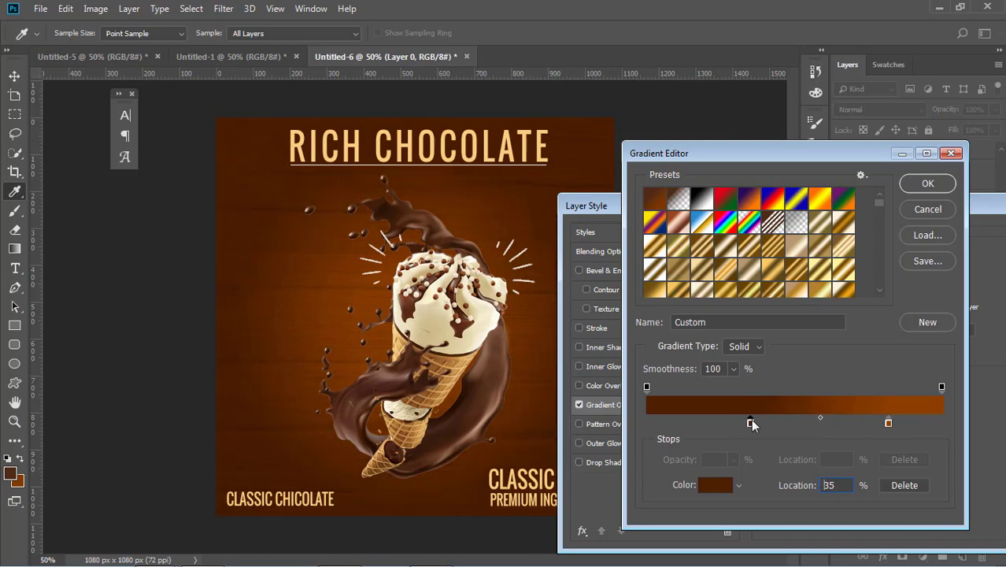
pyautogui.press('Return')
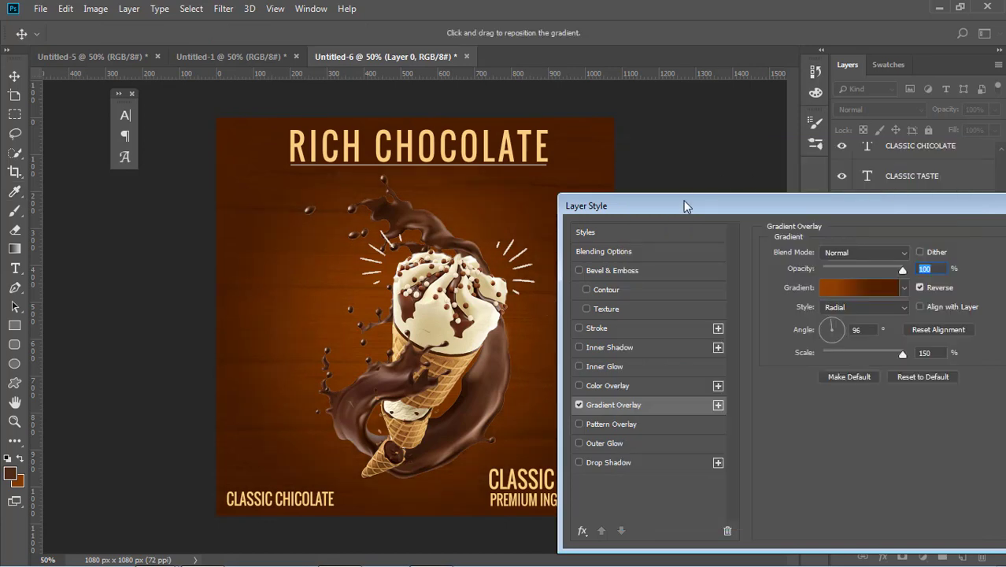
pyautogui.moveTo(683, 201); pyautogui.dragTo(788, 218)
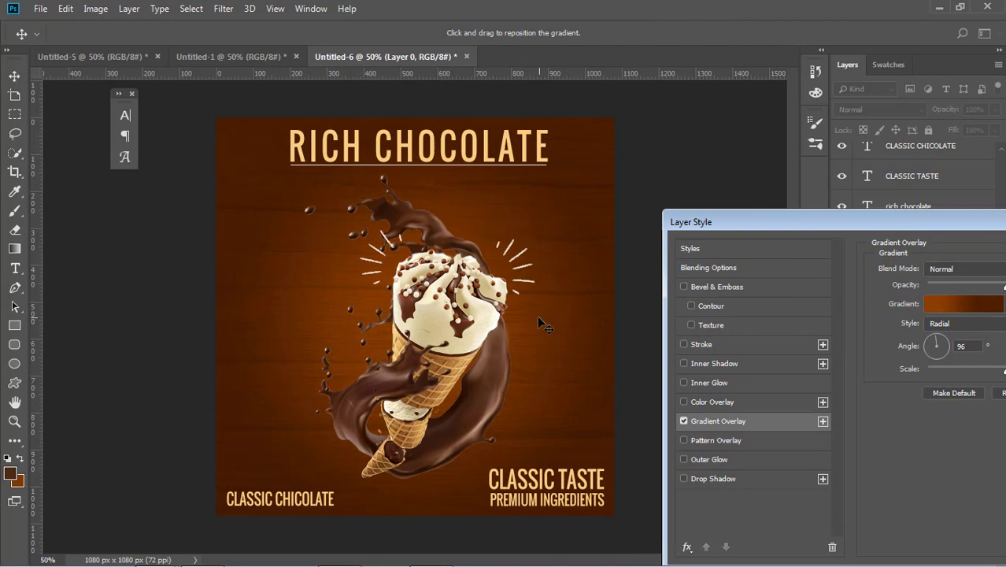
pyautogui.moveTo(852, 220); pyautogui.dragTo(671, 224)
pyautogui.press('Return')
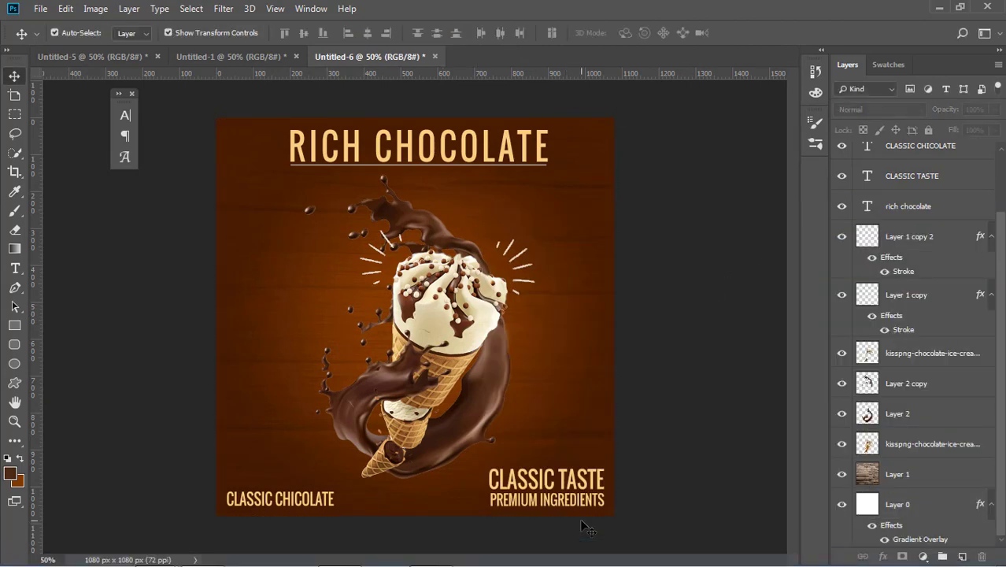
# Correct the spelling of the CLASSIC CHICOLATE text to CLASSIC CHOCOLATE
pyautogui.click(315, 503)
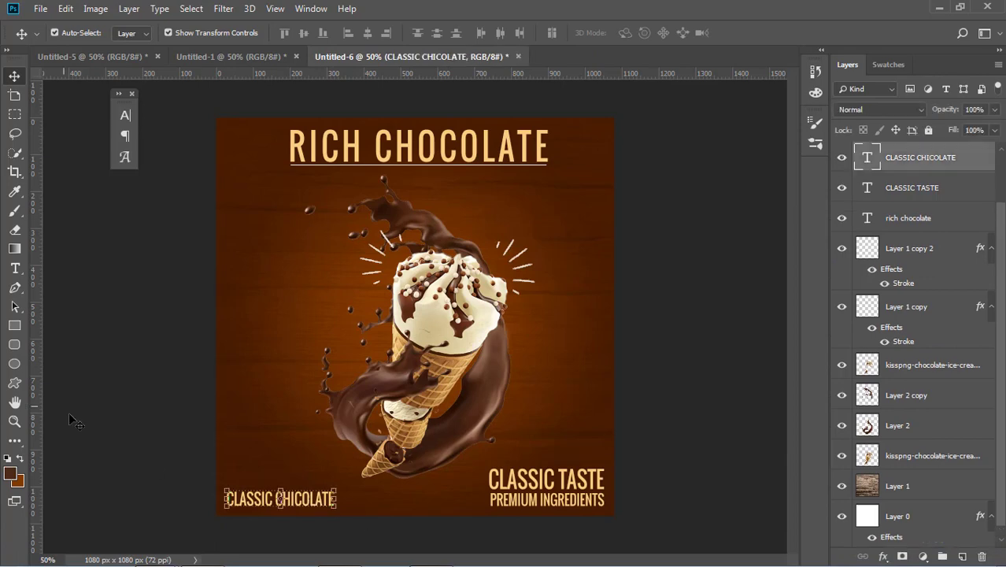
pyautogui.click(15, 268)
pyautogui.click(292, 499)
pyautogui.press('BackSpace')
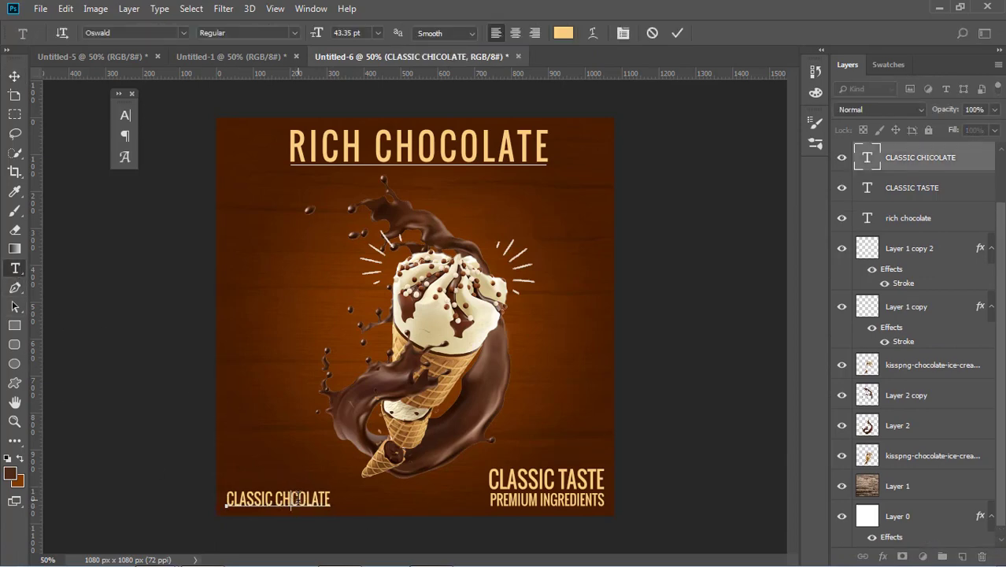
pyautogui.write('O')
pyautogui.click(14, 76)
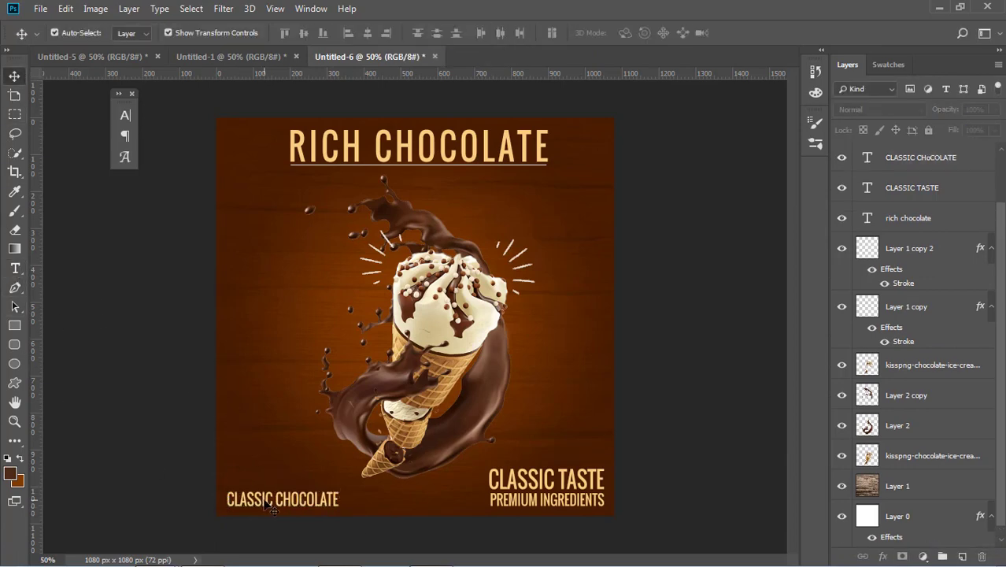
# Scale the CLASSIC CHOCOLATE text down slightly, keeping its lower-left corner in place, and deselect it
pyautogui.moveTo(340, 490); pyautogui.dragTo(317, 494)
pyautogui.press('Return')
pyautogui.click(636, 392)
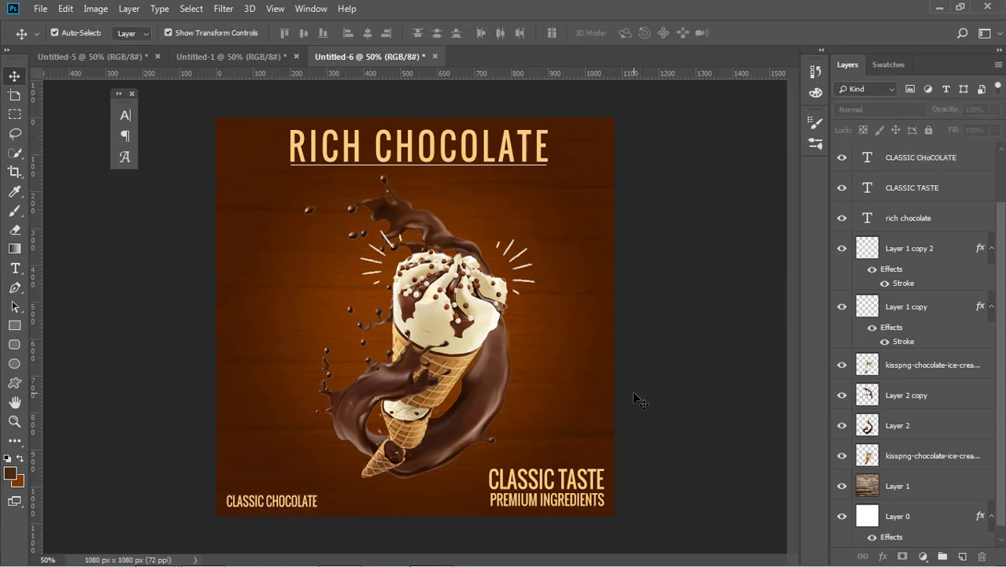
# Recolour the PREMIUM INGREDIENTS text to white ffffff
pyautogui.click(541, 496)
pyautogui.click(15, 268)
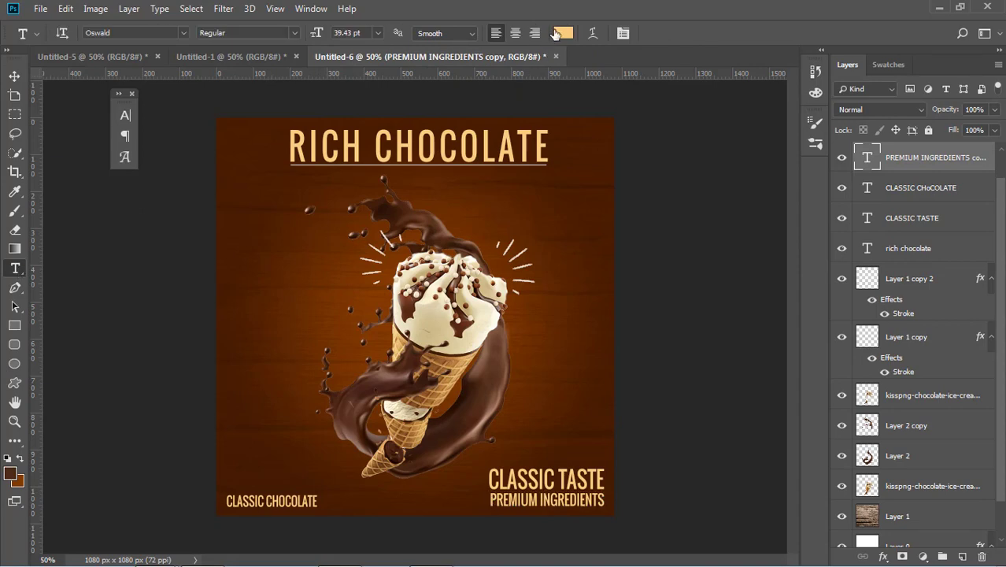
pyautogui.click(555, 33)
pyautogui.click(565, 310)
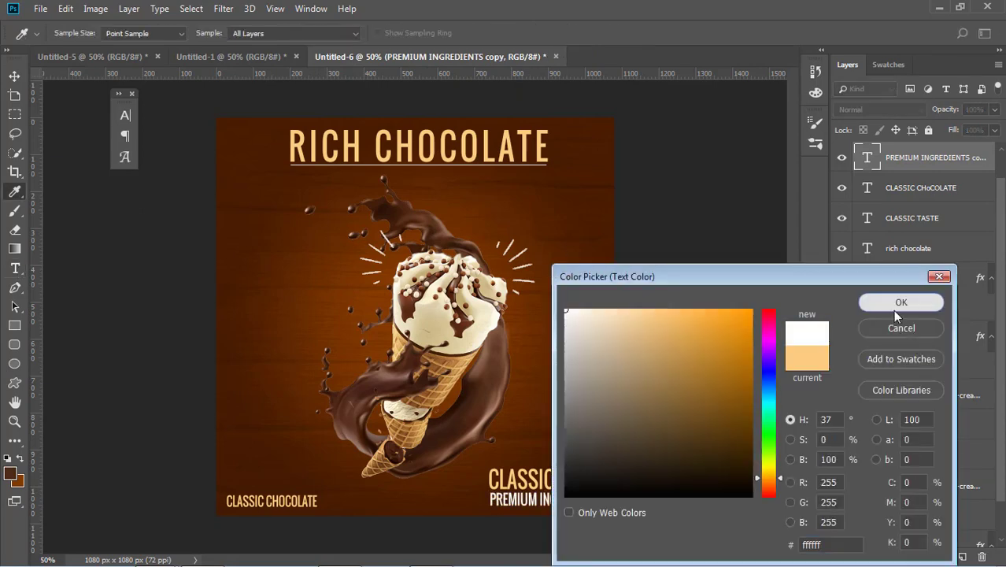
pyautogui.click(900, 301)
pyautogui.click(550, 475)
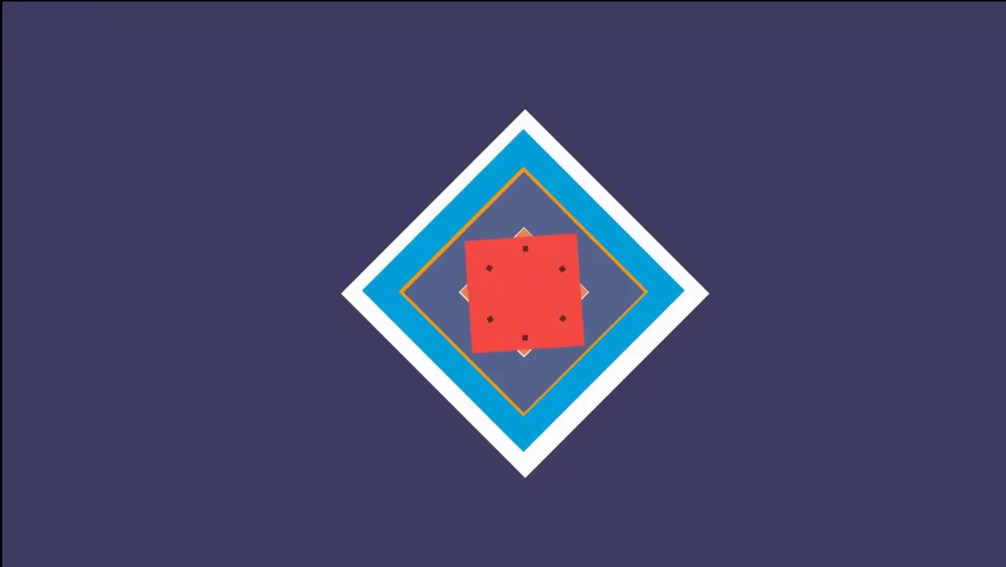